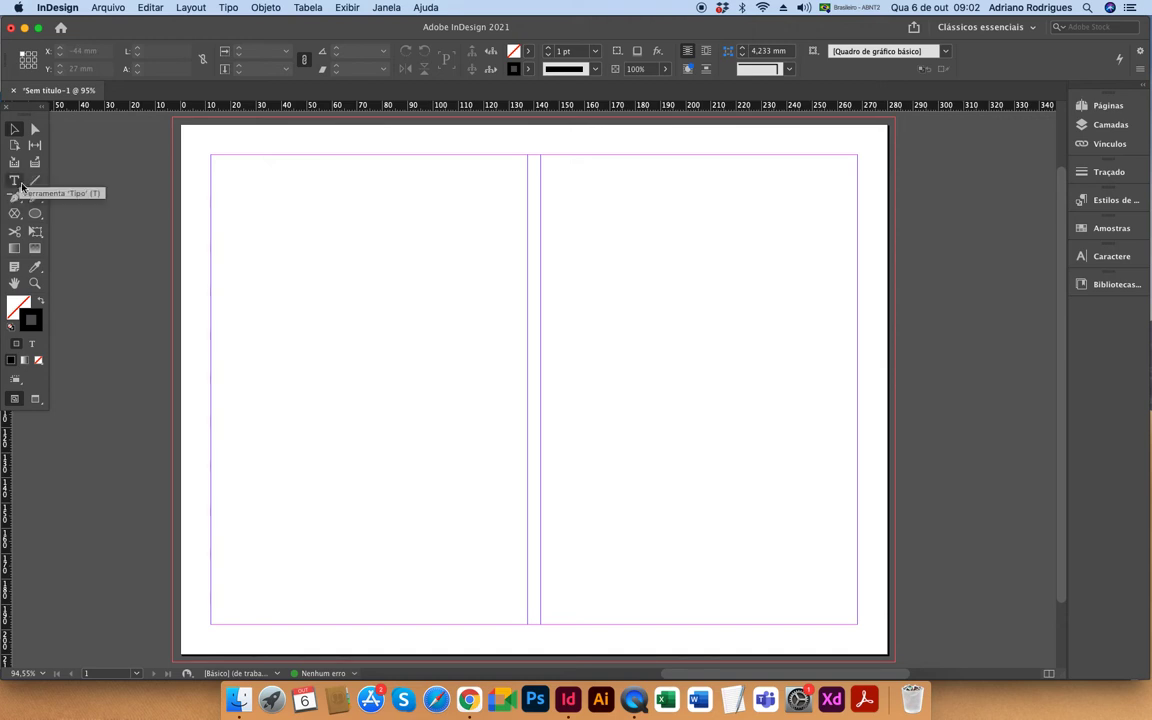
Draw a large text frame with the Type tool in the middle of the page, spanning the gutter between the two columns
left_click(15, 181)
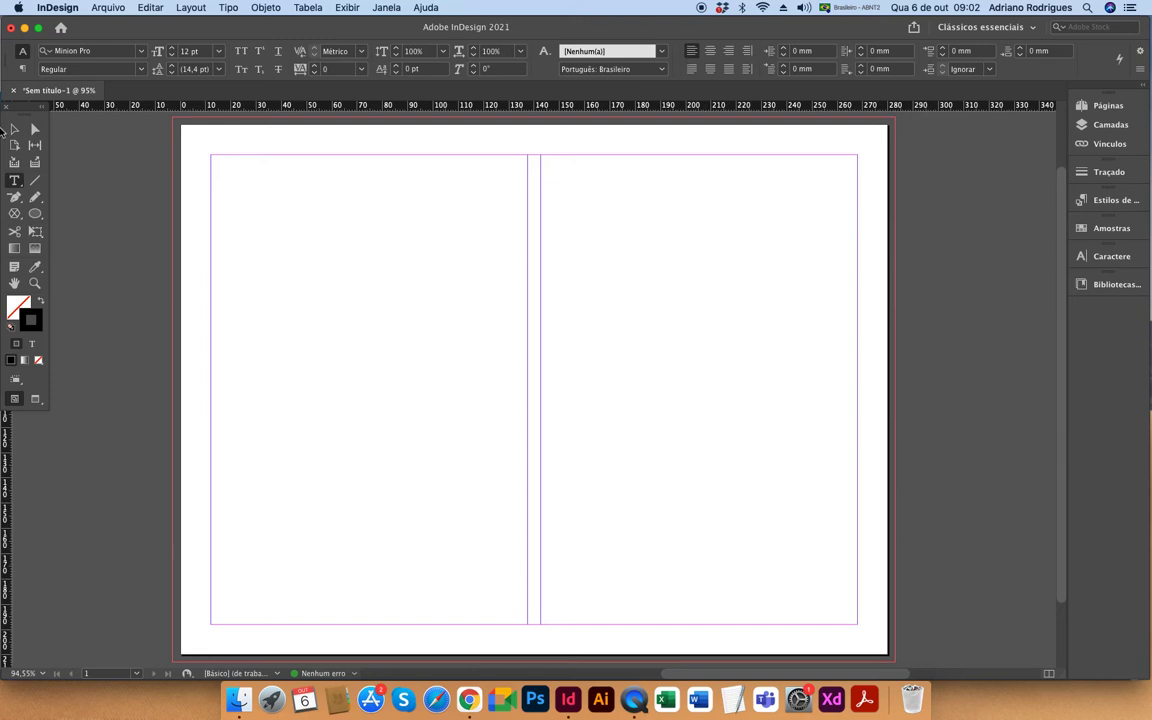
left_click(14, 129)
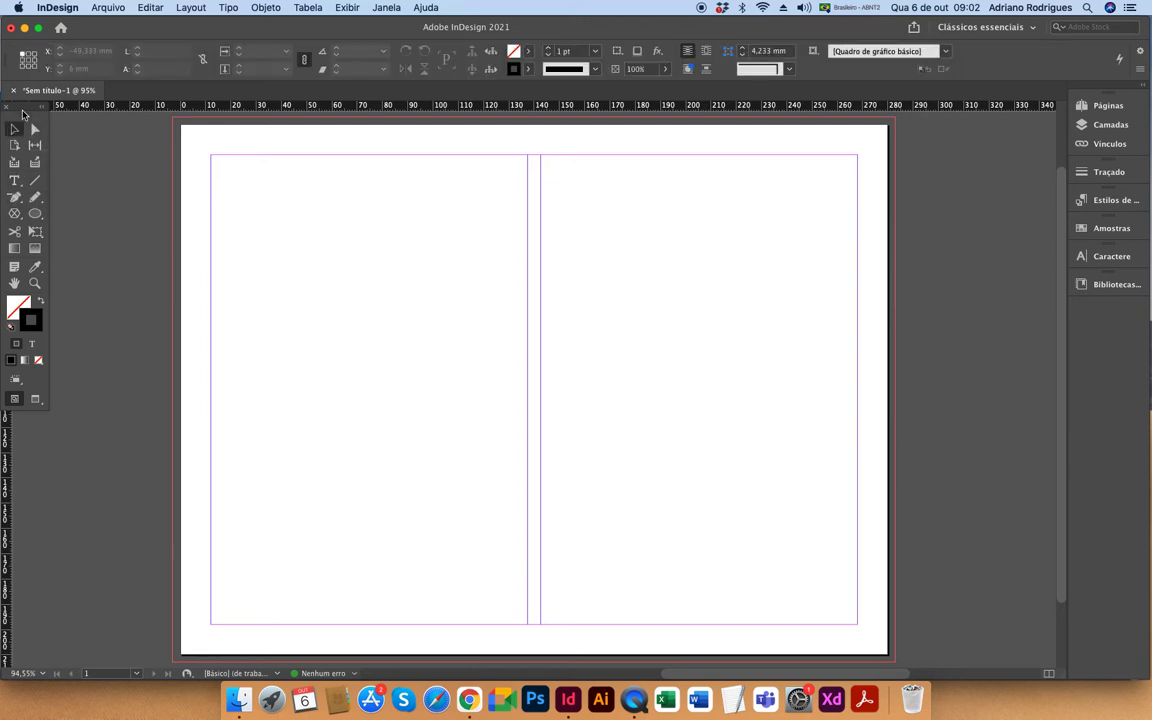
left_click(14, 180)
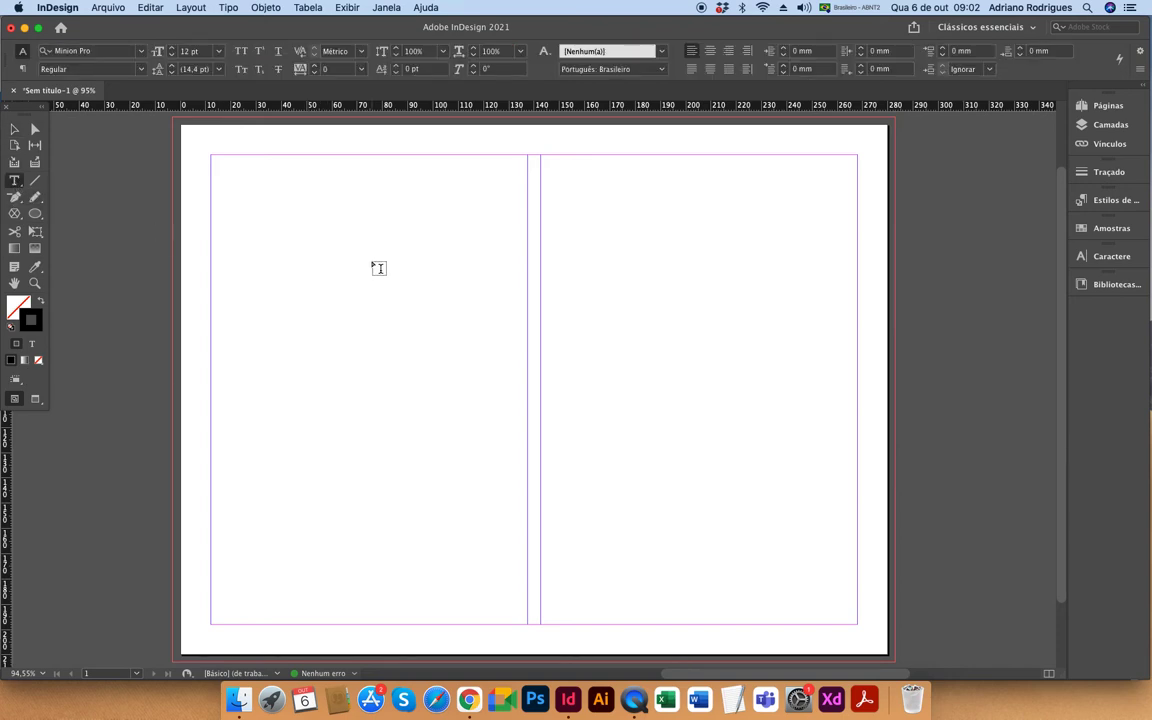
left_click_drag(306, 259, 650, 550)
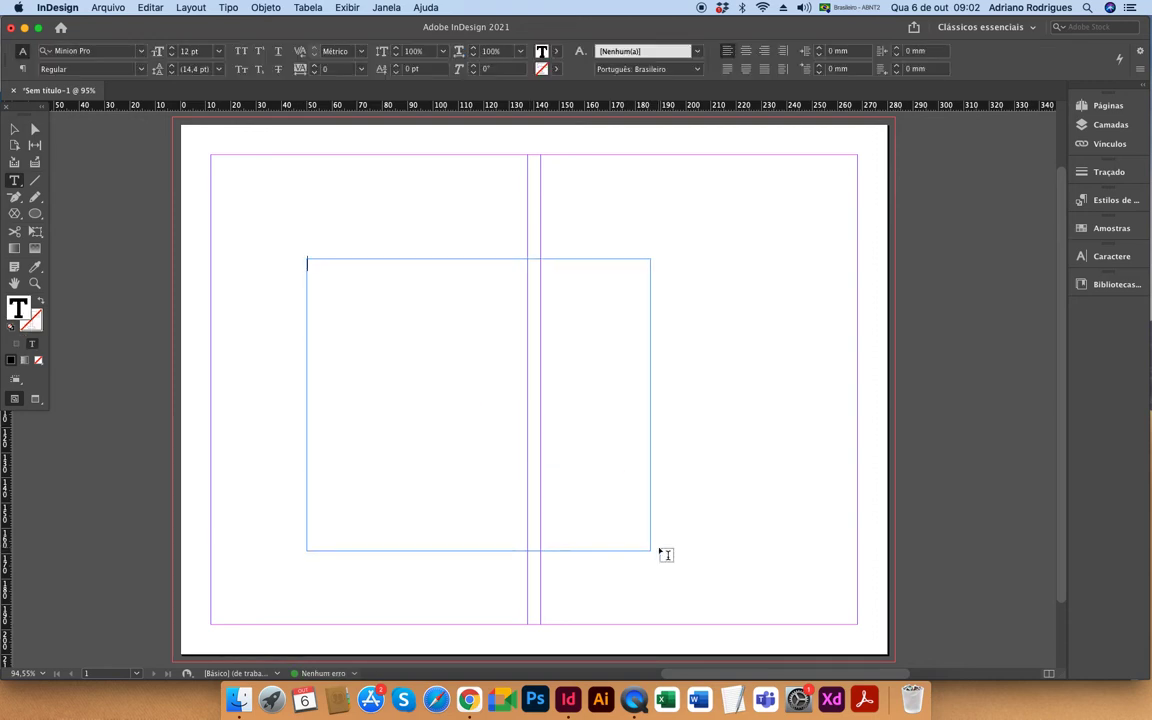
Enter "Marketing" and "Digital" on separate lines in the frame, followed by a blank line and "No"
type("Marketing")
key("Return")
type("D")
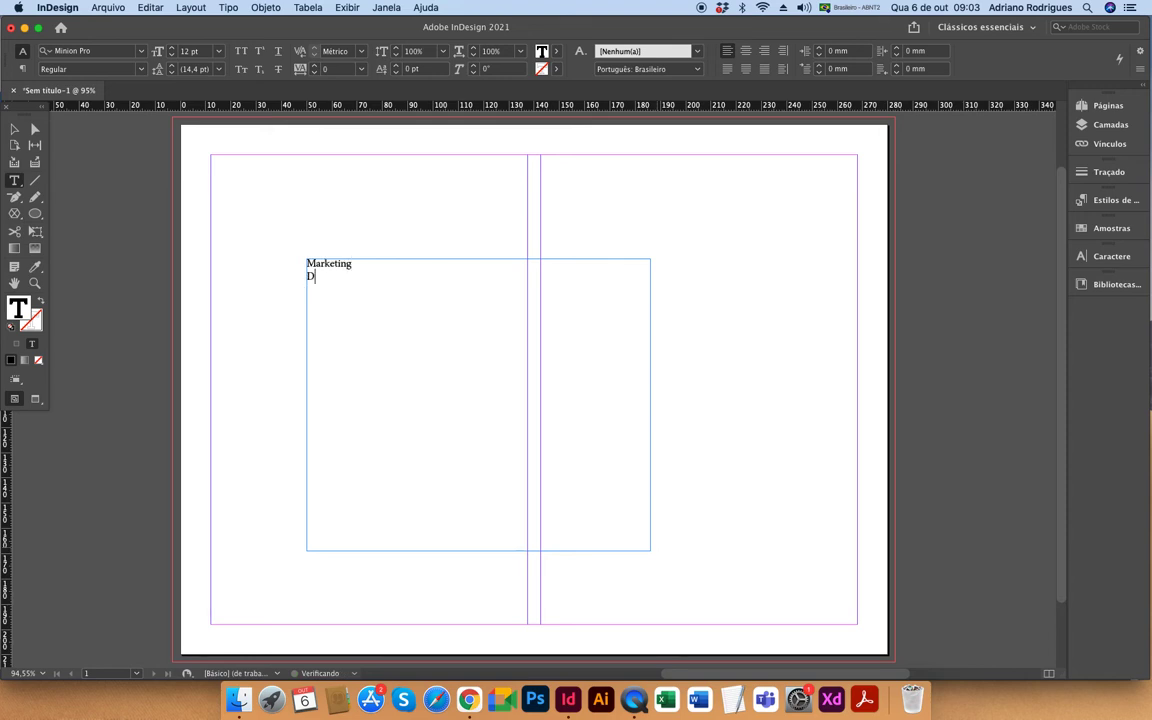
type("igital")
key("Return")
type("No")
Set the font of all the text in the frame to Arial with the Bold style
left_click_drag(316, 301, 299, 262)
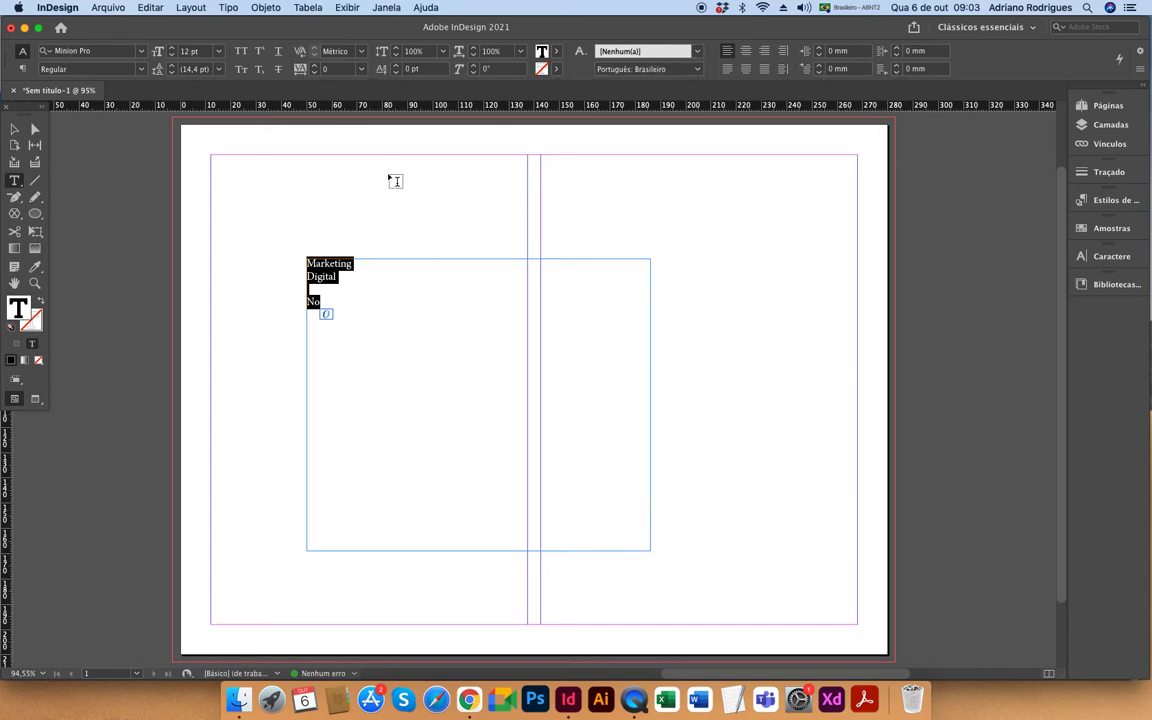
left_click(143, 52)
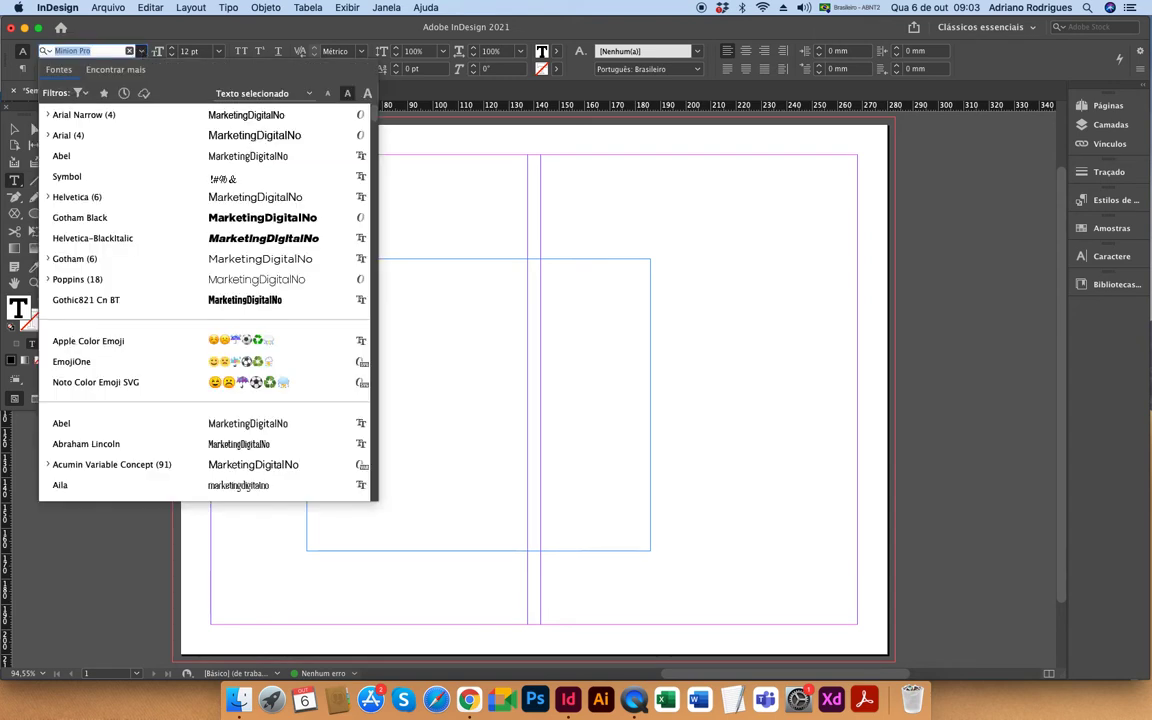
type("a")
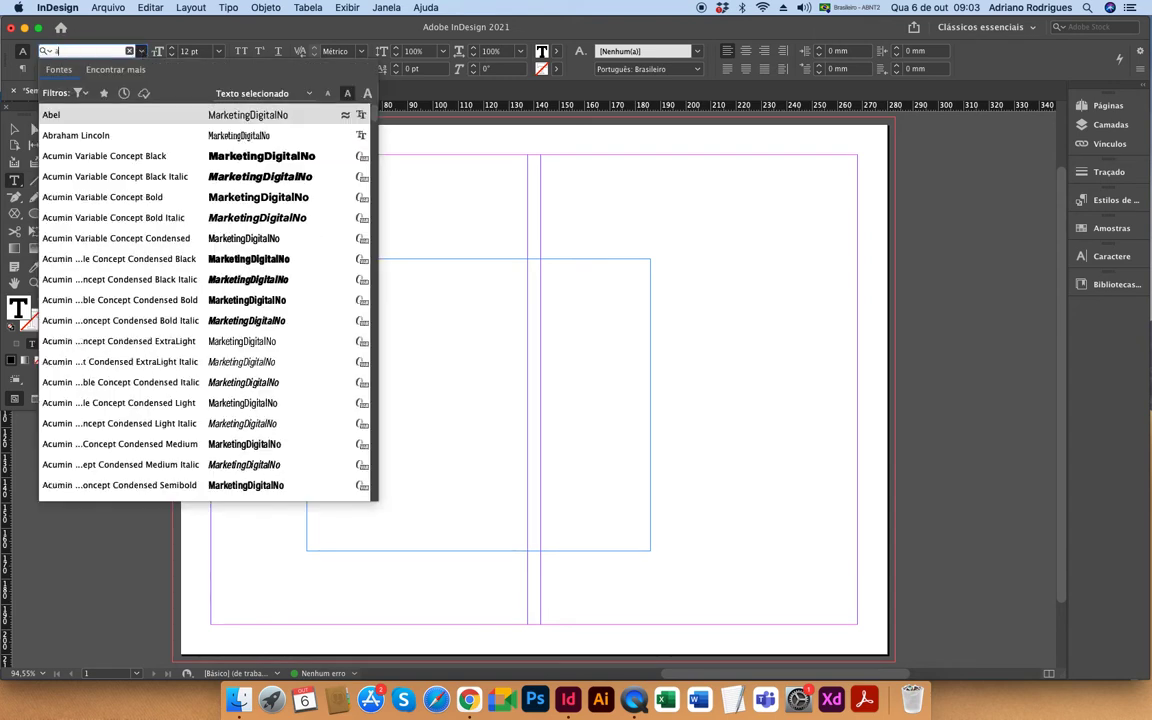
type("r")
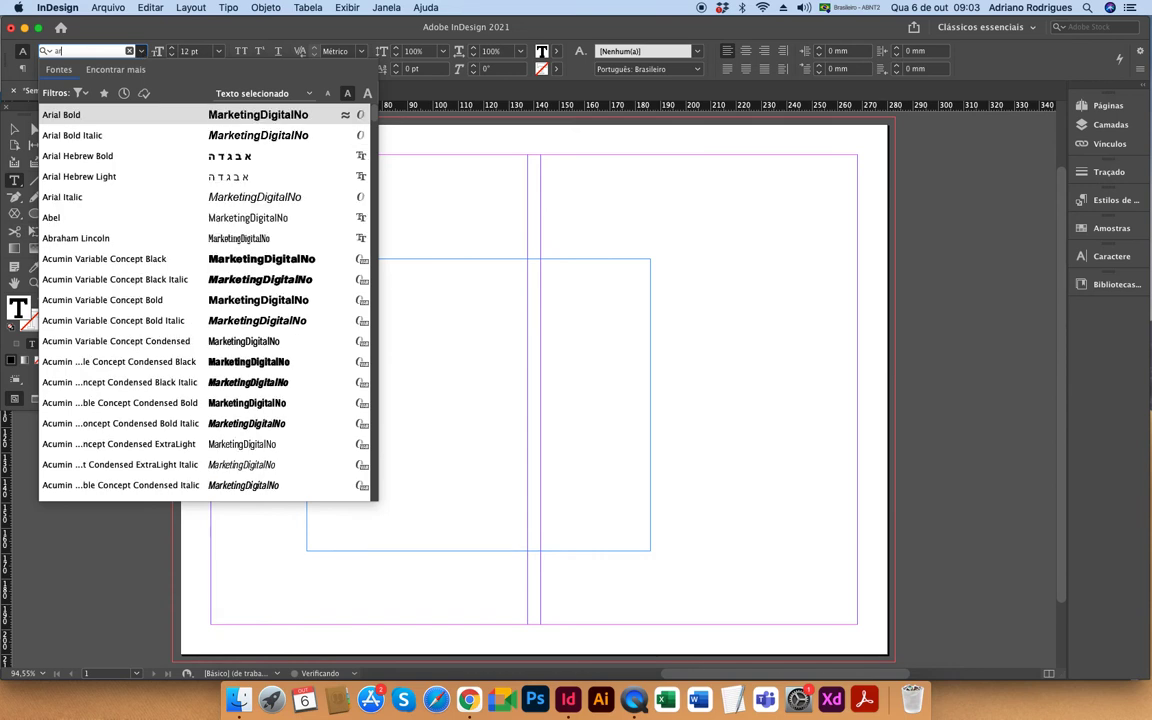
type("ia")
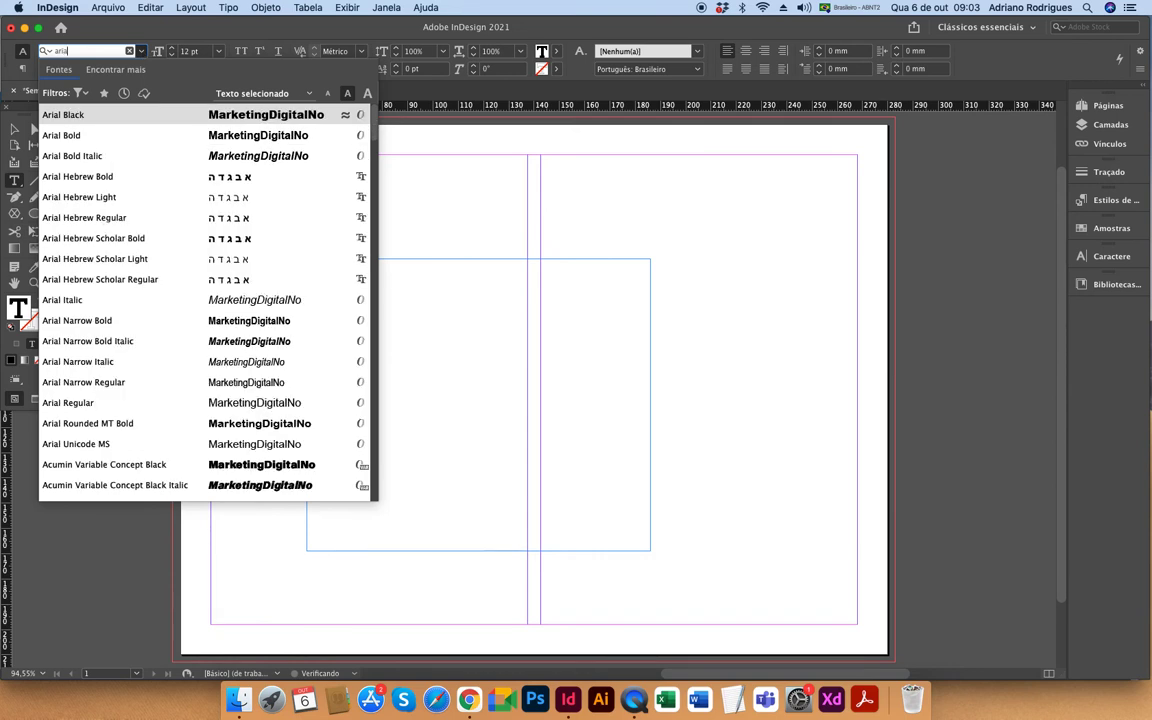
type("l")
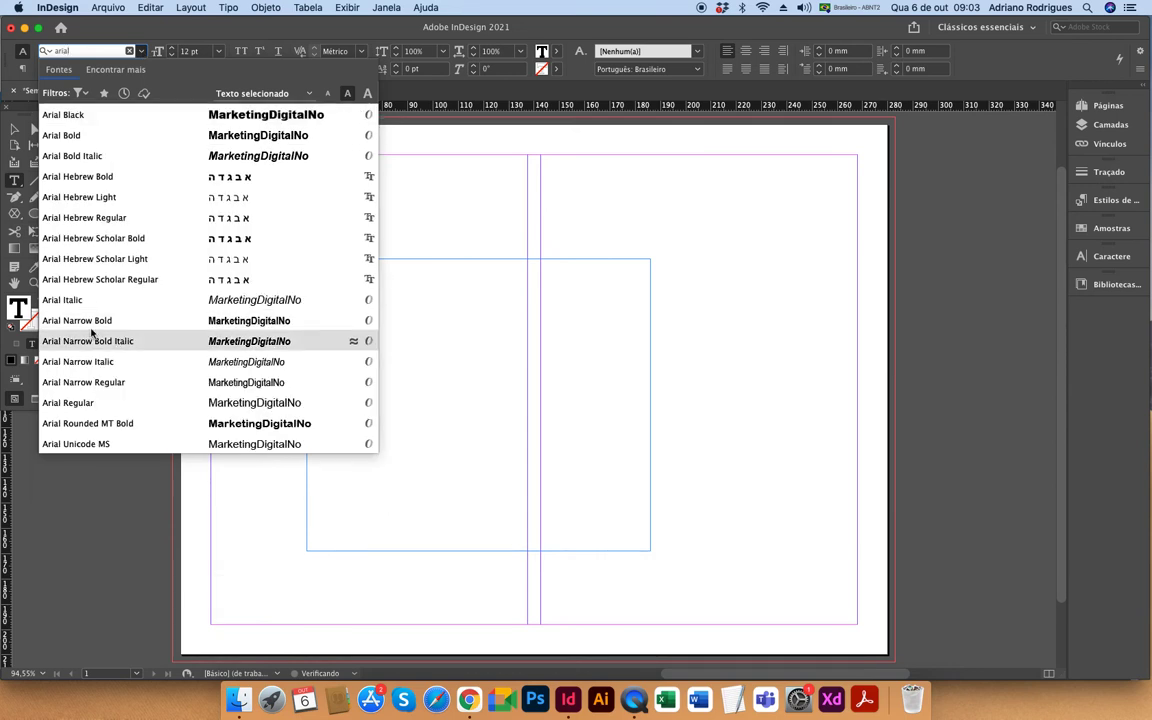
left_click(83, 403)
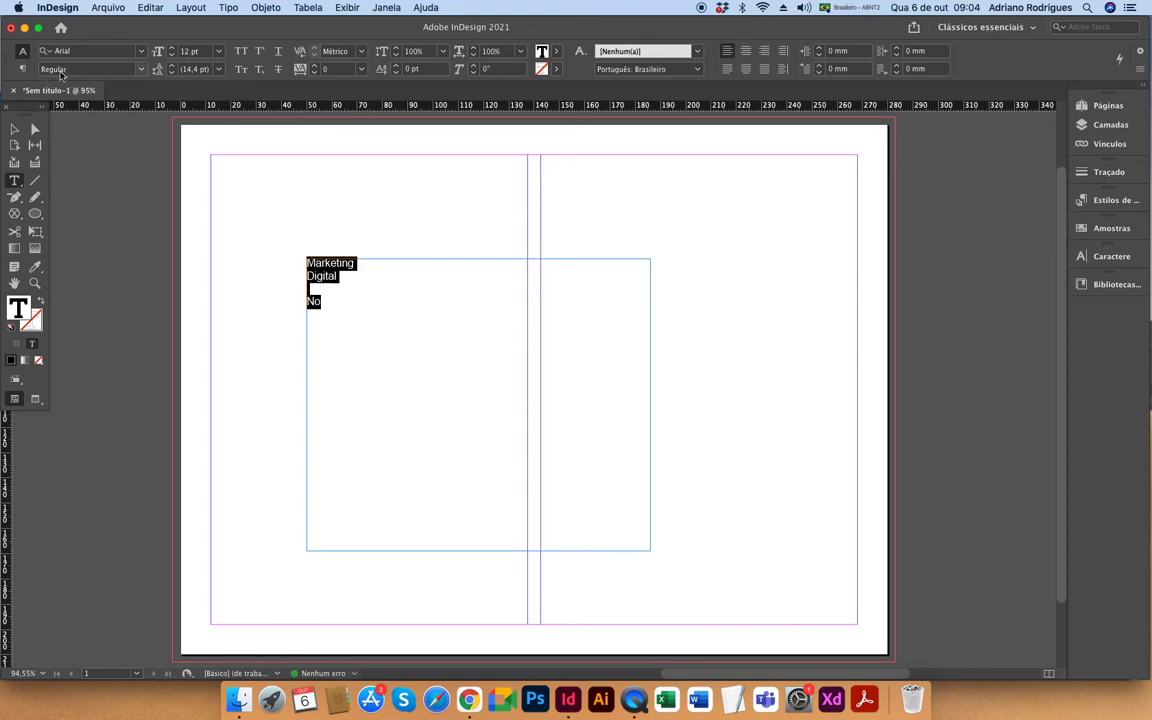
left_click(130, 69)
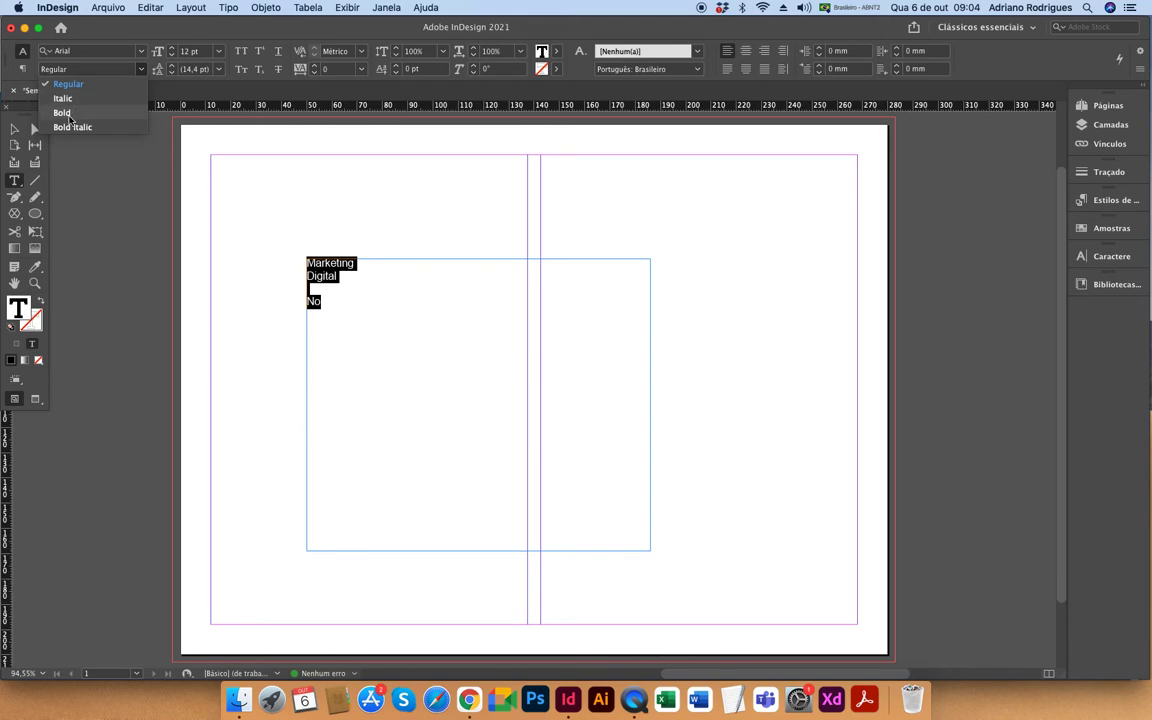
left_click(69, 115)
left_click(360, 288)
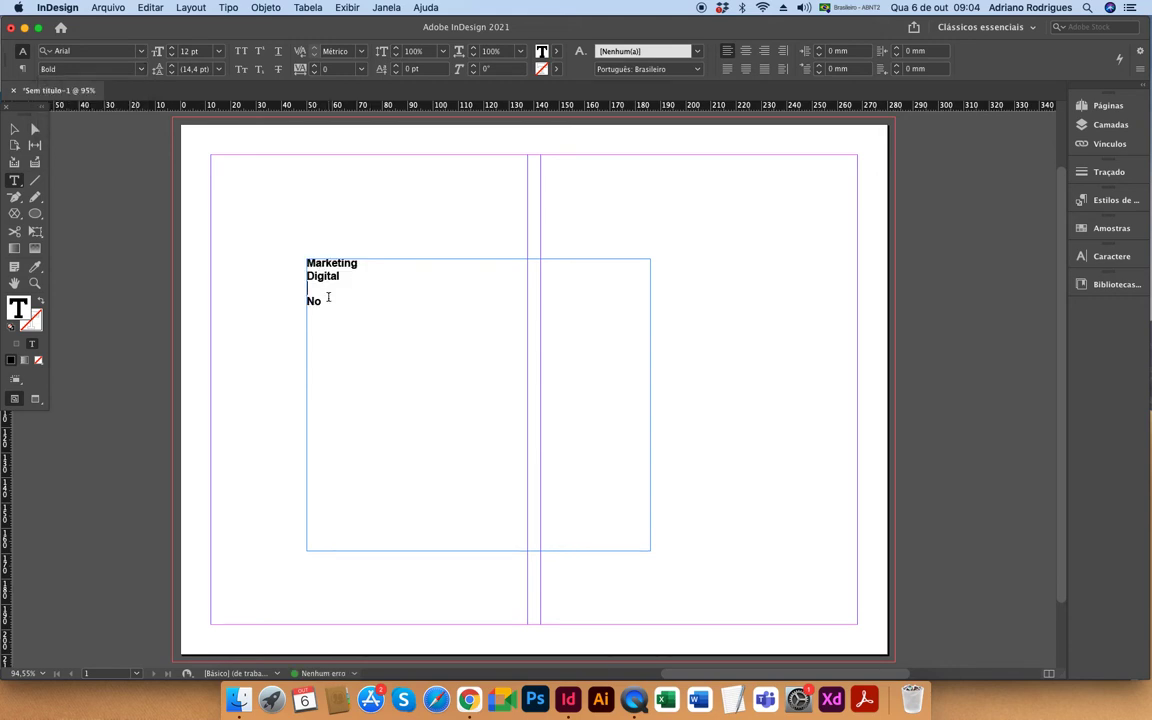
Increase the font size of all the text in the frame to 50 pt
left_click_drag(318, 301, 306, 258)
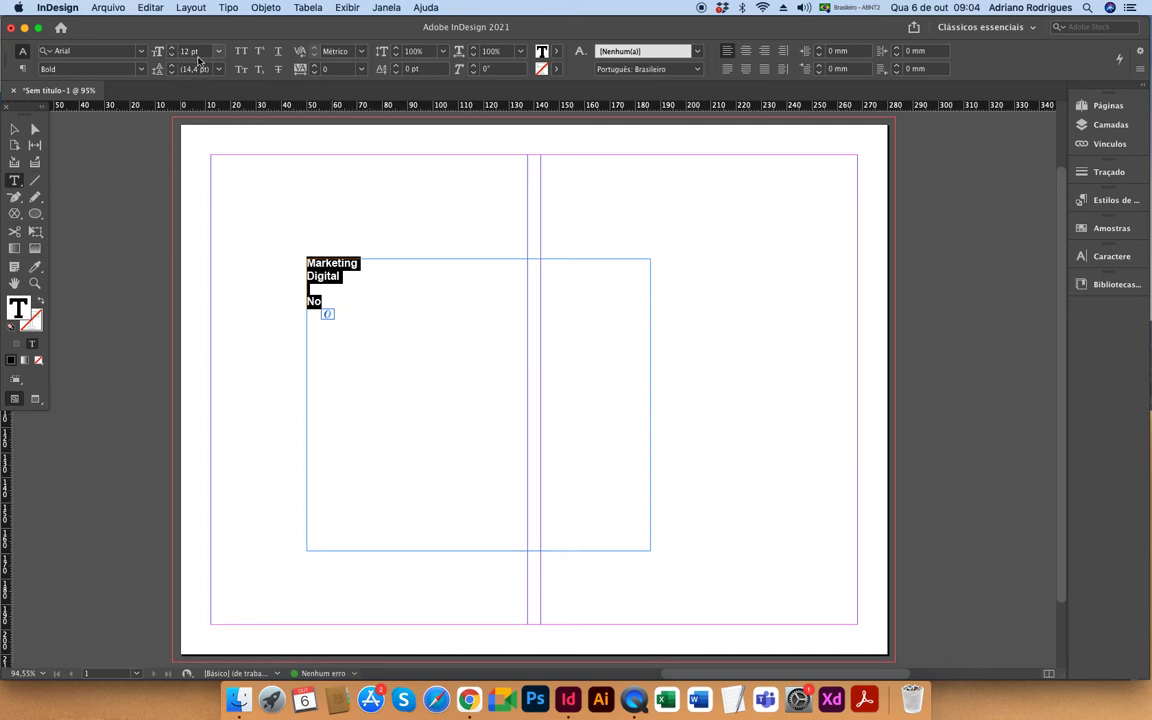
left_click(172, 48)
left_click(172, 48)
left_click(172, 48)
left_click(172, 48)
left_click(172, 48)
left_click(172, 48)
left_click(172, 48)
left_click(172, 48)
left_click(172, 48)
left_click(172, 48)
left_click(172, 48)
left_click(172, 48)
left_click(172, 48)
left_click(172, 48)
left_click(172, 48)
left_click(172, 48)
left_click(172, 48)
left_click(172, 48)
left_click(172, 48)
left_click(172, 48)
left_click(172, 48)
left_click(172, 48)
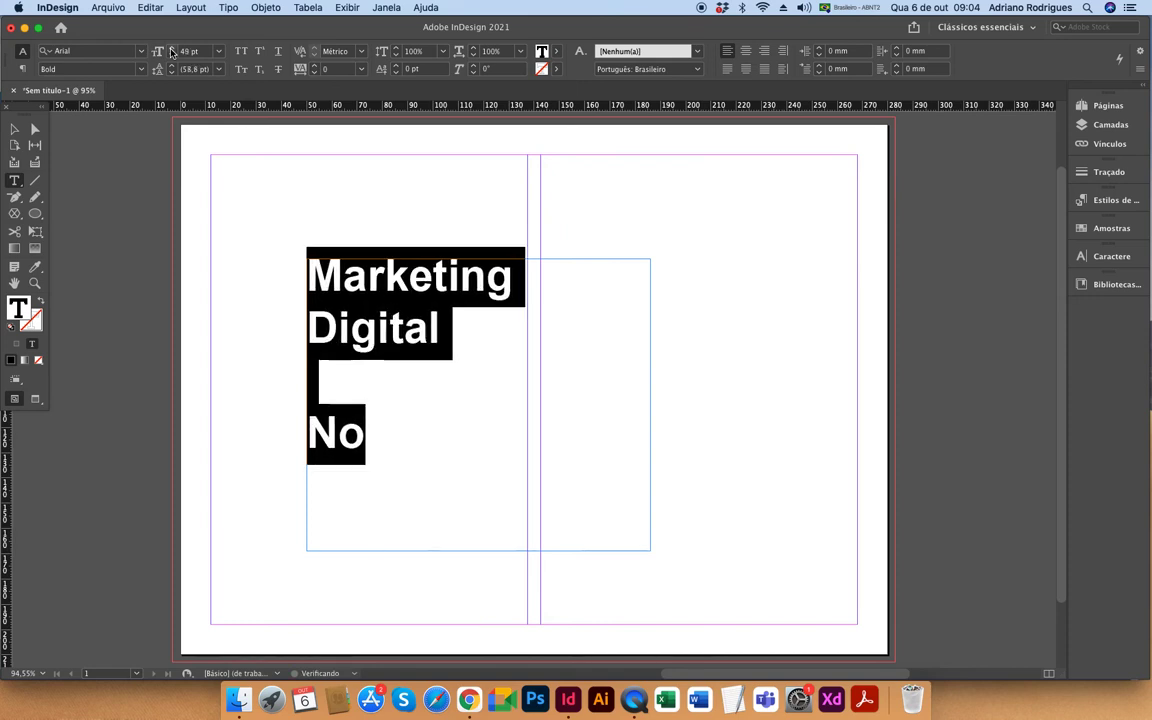
left_click(172, 48)
left_click(395, 302)
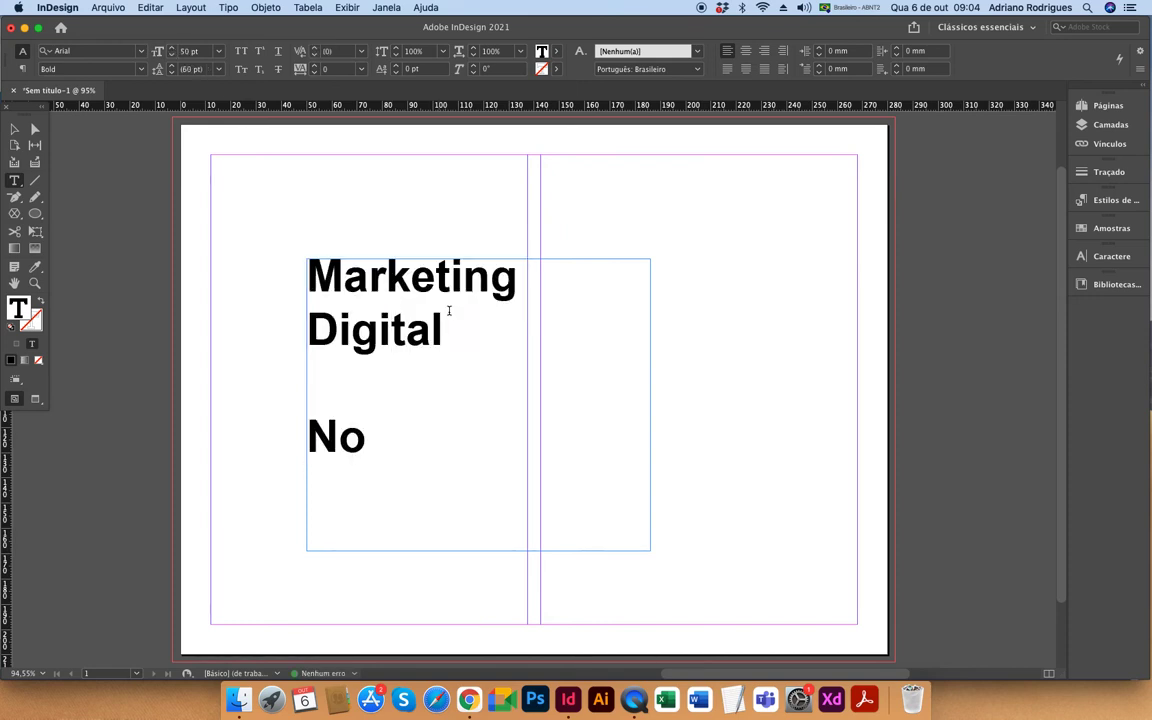
Apply the Arial Regular style to the text from "Marketing" through the "N" of "No"
left_click_drag(339, 440, 285, 256)
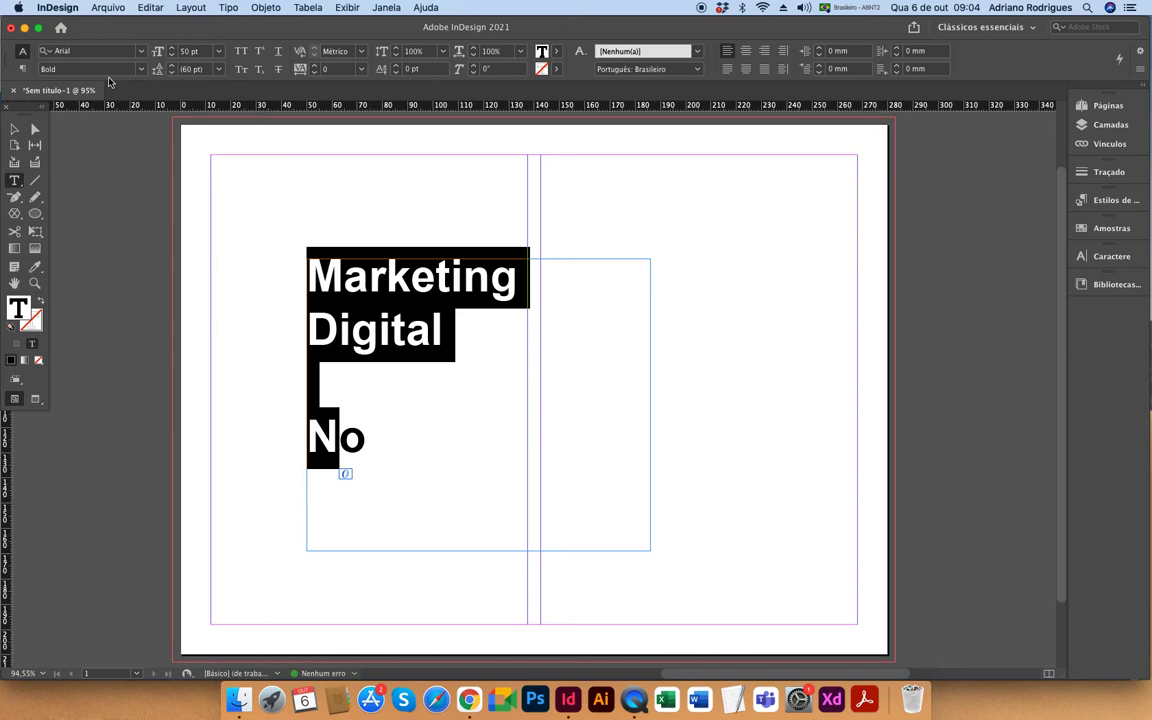
left_click(141, 70)
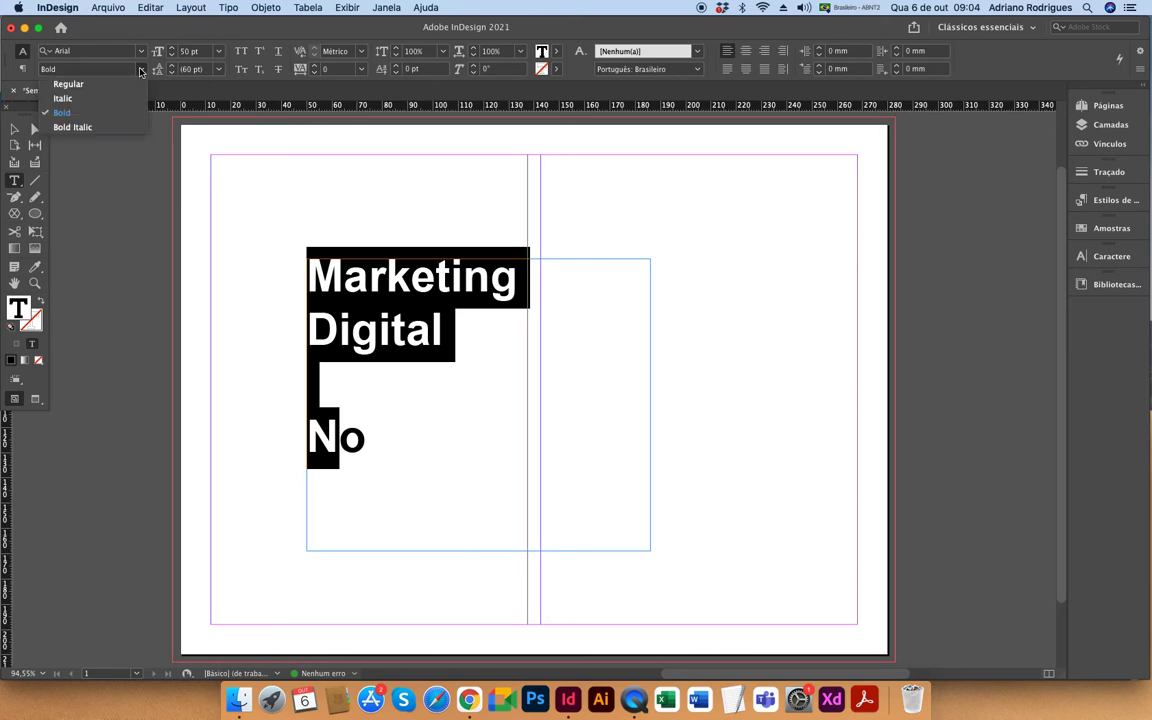
left_click(70, 84)
left_click(382, 300)
Switch all the text in the frame through the Italic and Bold styles, finishing on Bold Italic
key("super+a")
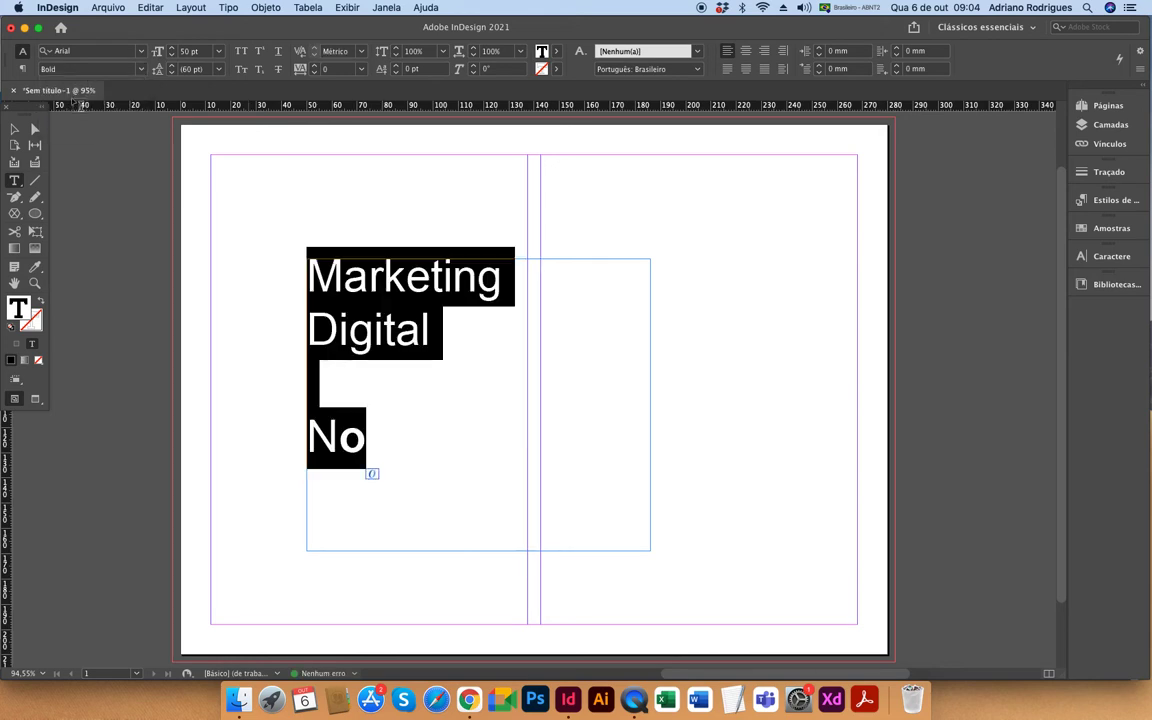
left_click(141, 72)
left_click(65, 98)
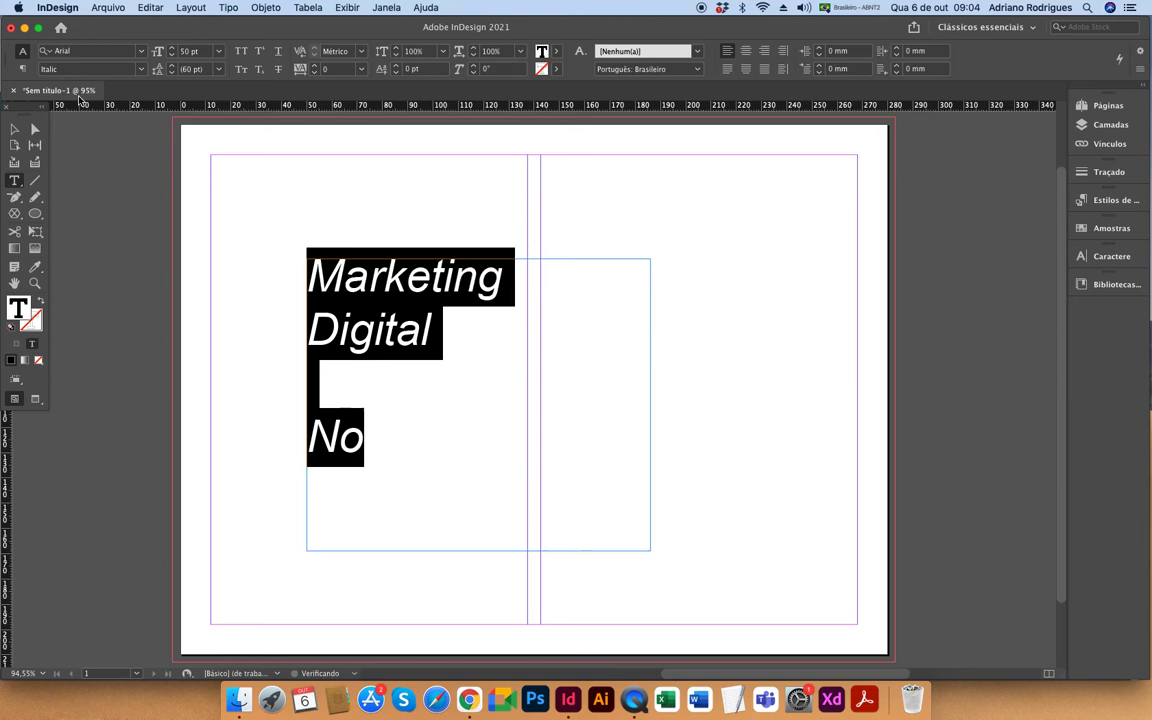
left_click(141, 70)
left_click(105, 112)
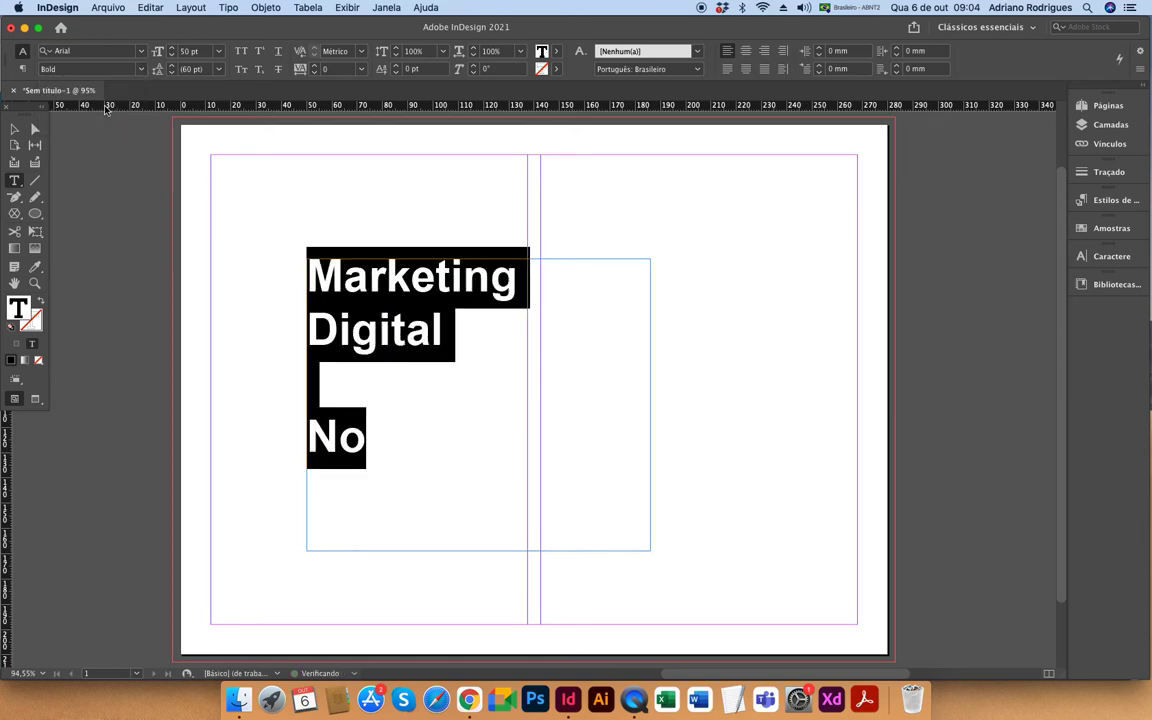
left_click(141, 69)
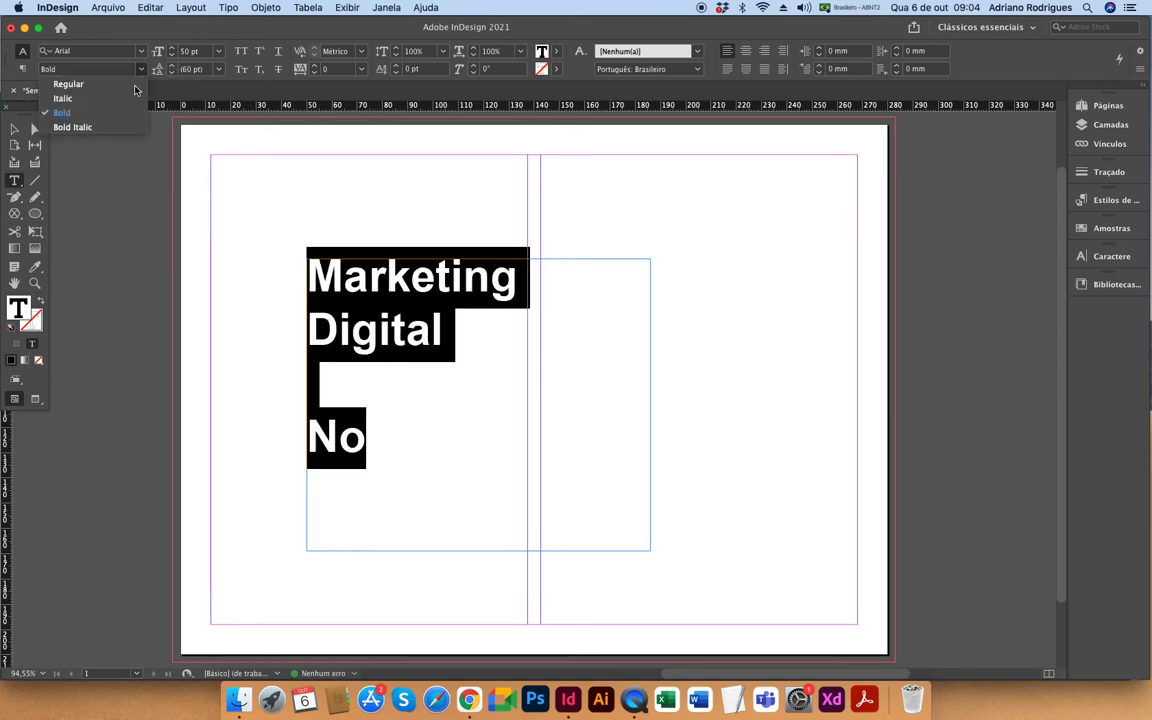
left_click(95, 121)
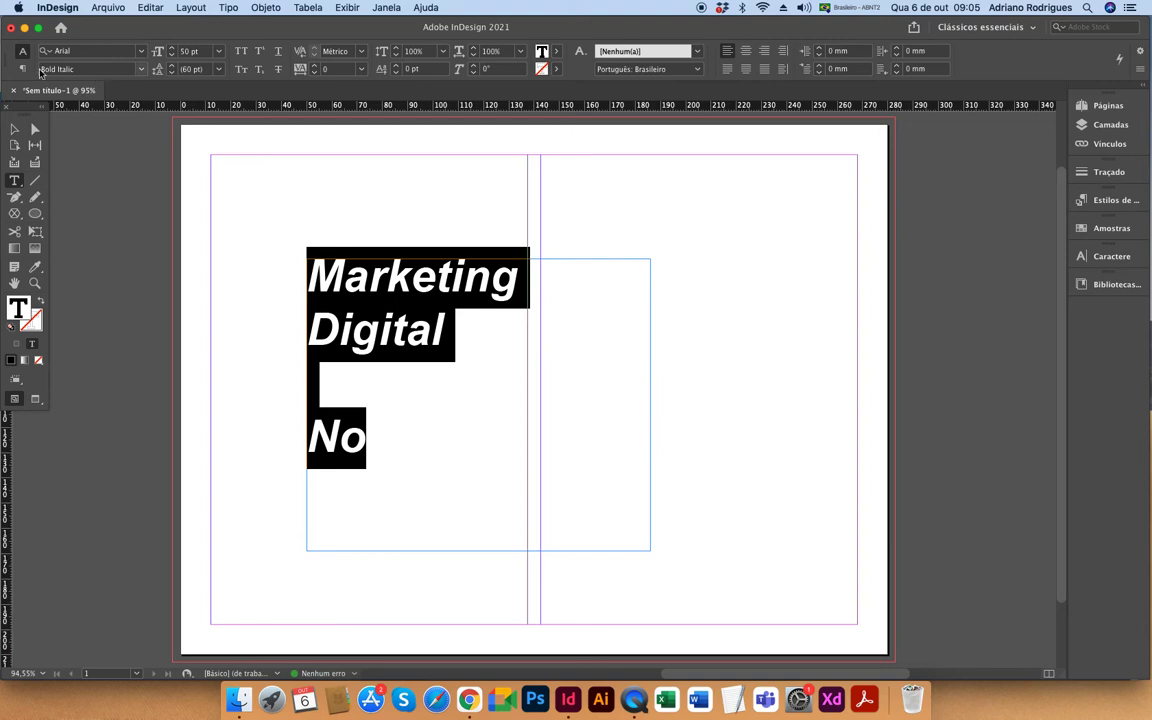
left_click(130, 68)
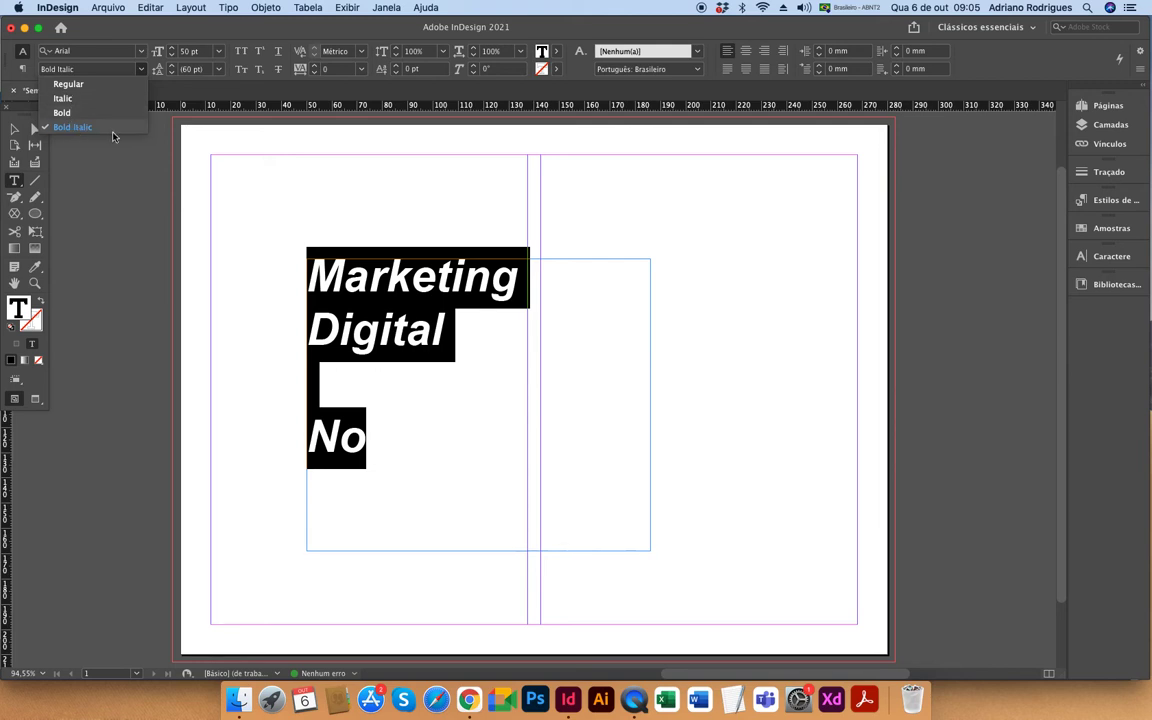
left_click(195, 50)
triple_click(197, 50)
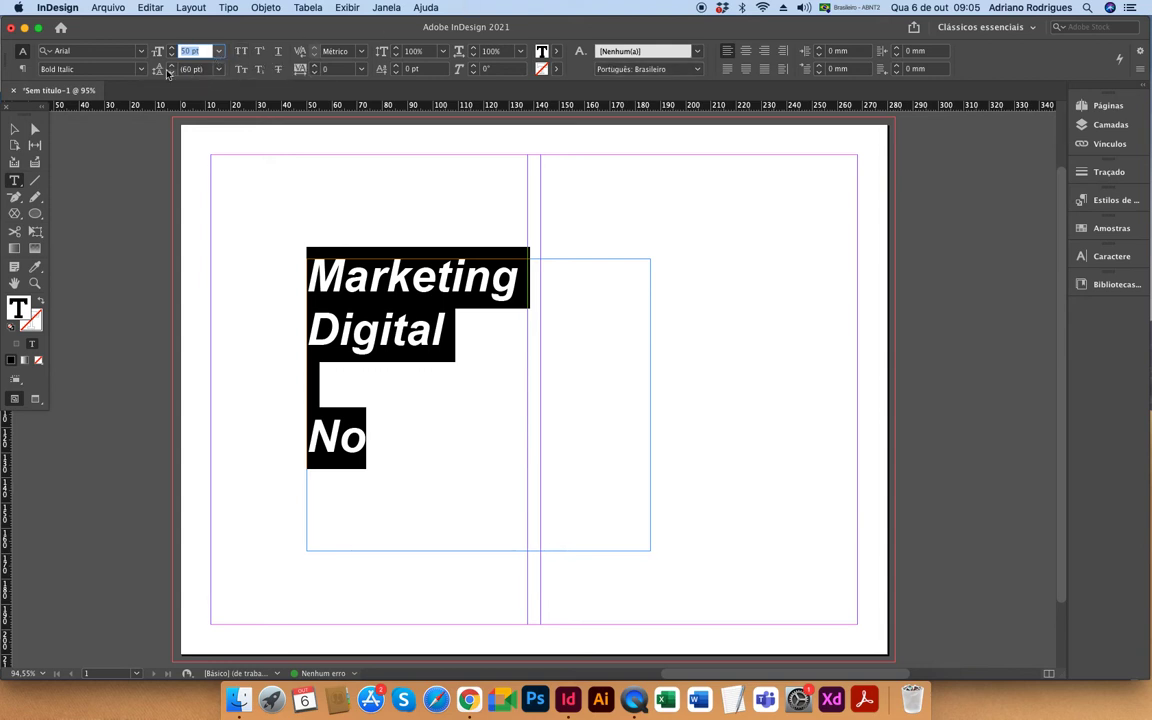
left_click(440, 330)
left_click(309, 277)
left_click_drag(315, 281, 553, 288)
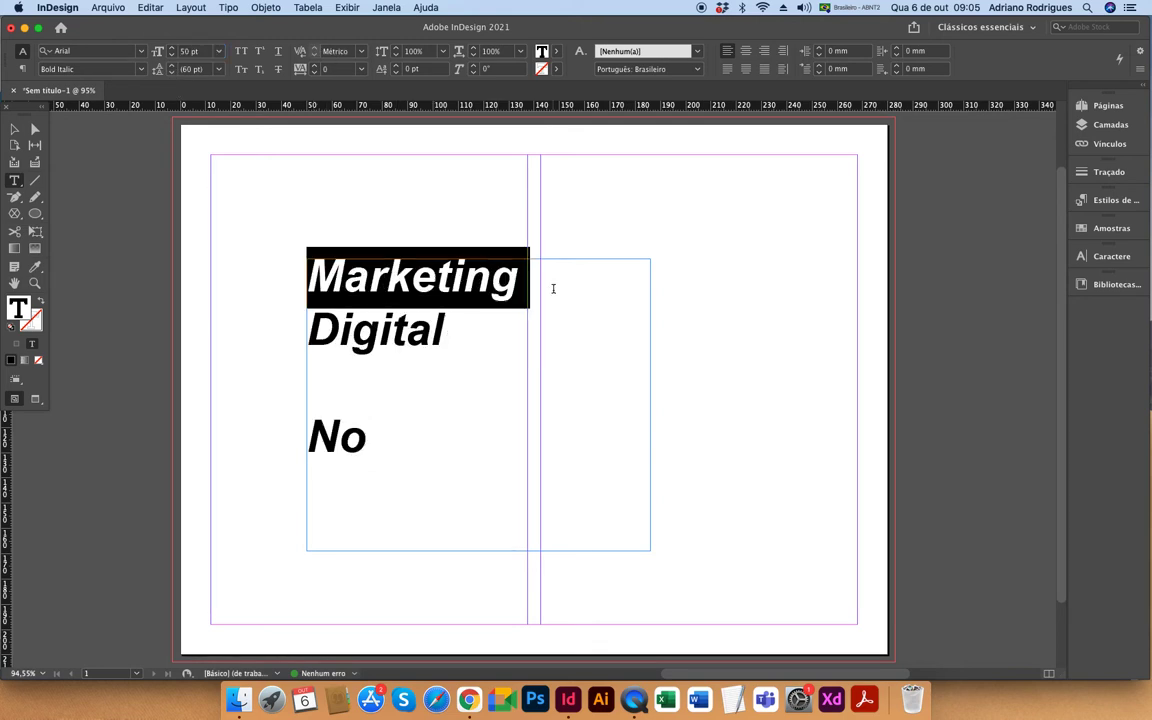
left_click_drag(313, 334, 468, 332)
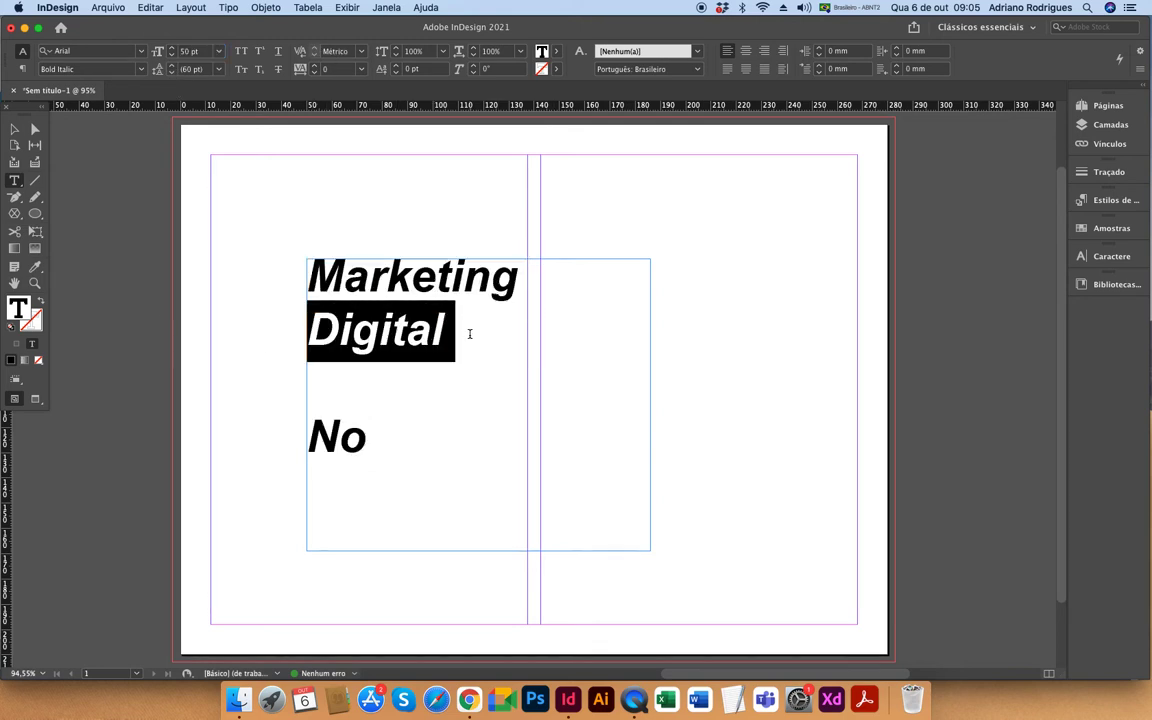
left_click(406, 330)
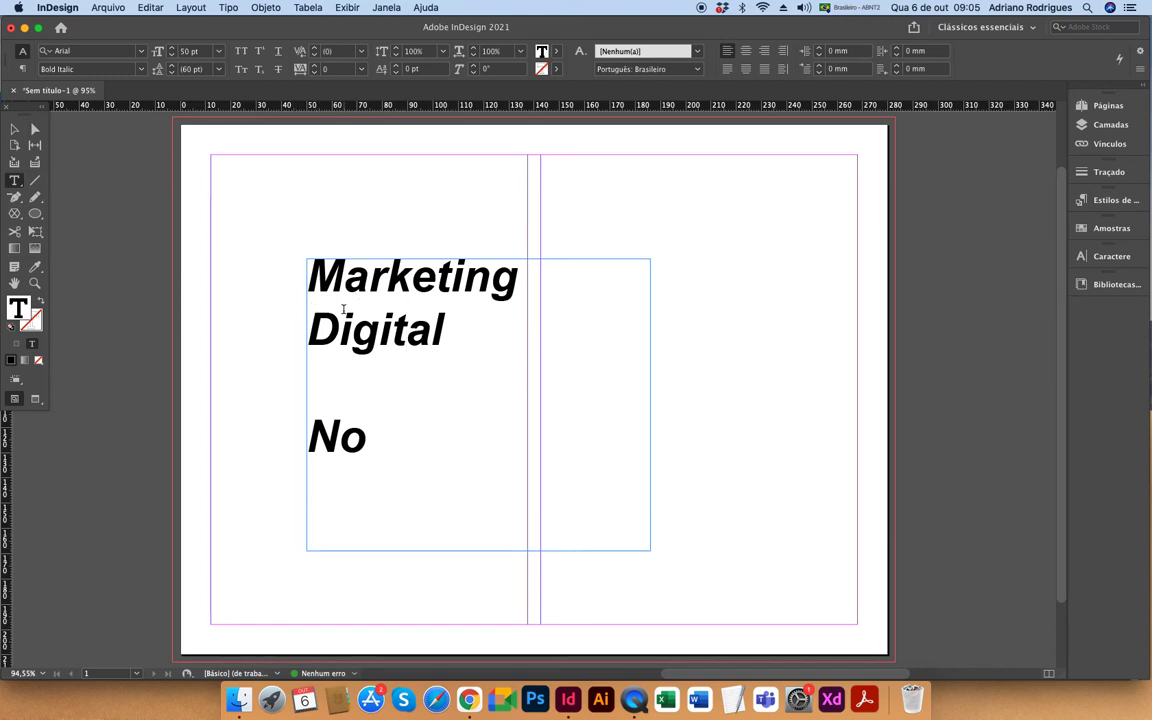
Increase the leading of the "Marketing" and "Digital" lines to 74 pt
left_click_drag(444, 338, 294, 284)
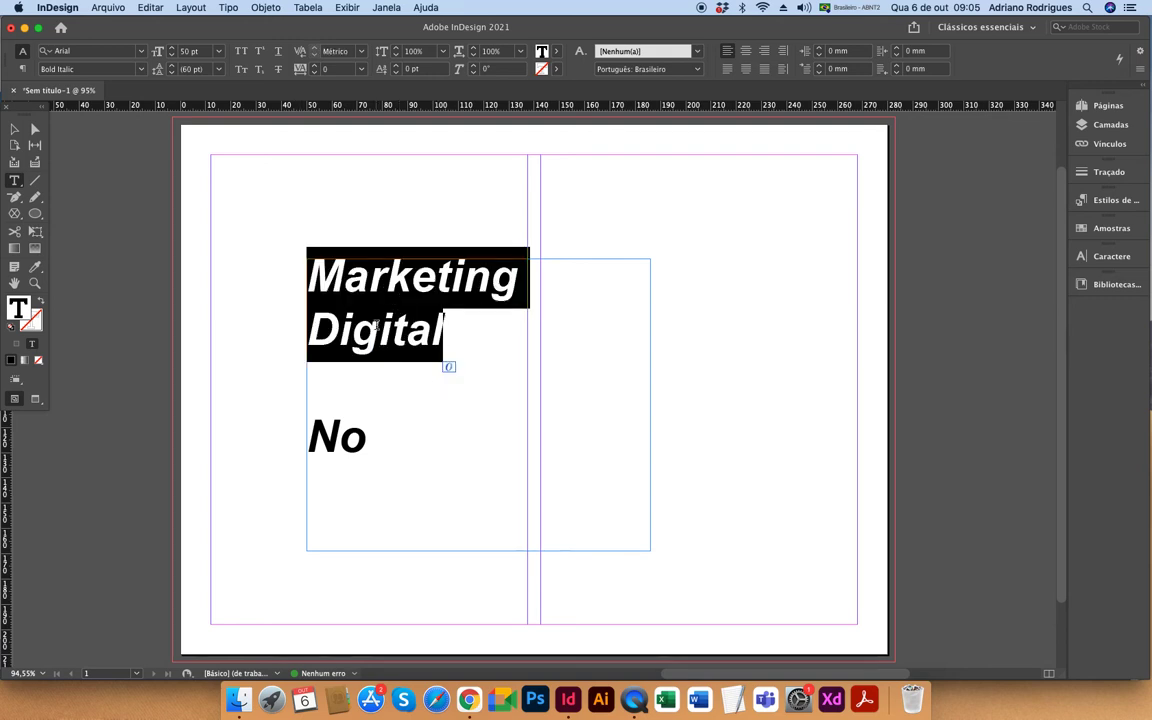
left_click(218, 69)
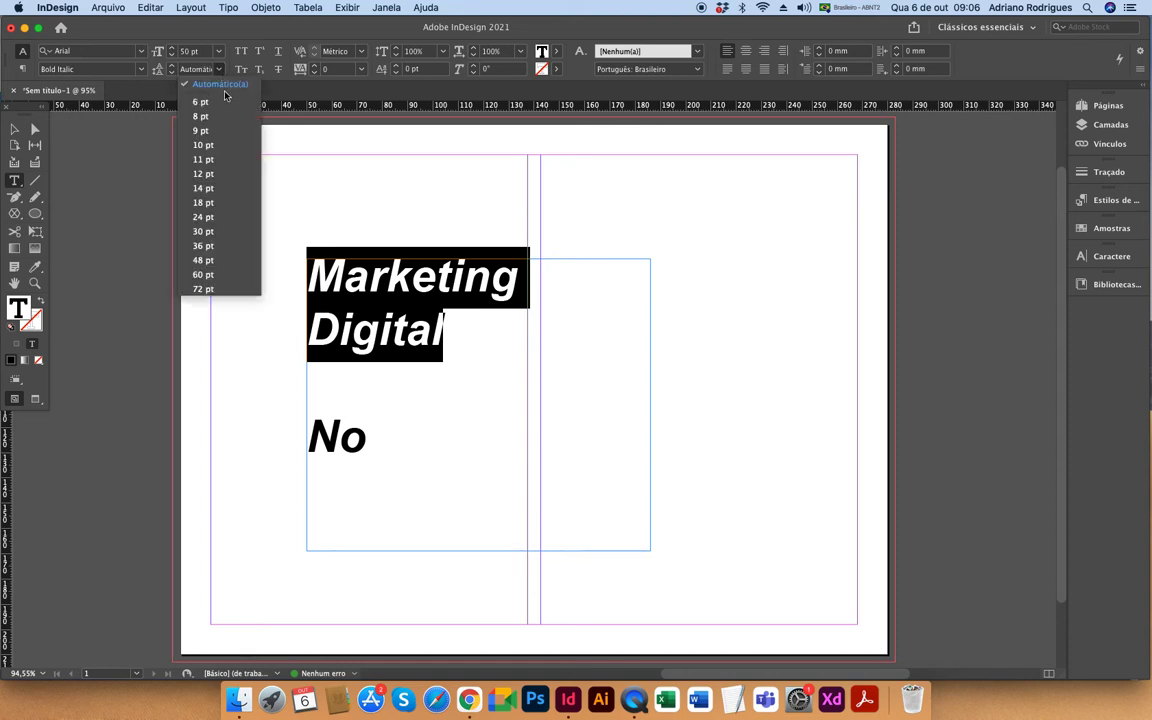
left_click(218, 72)
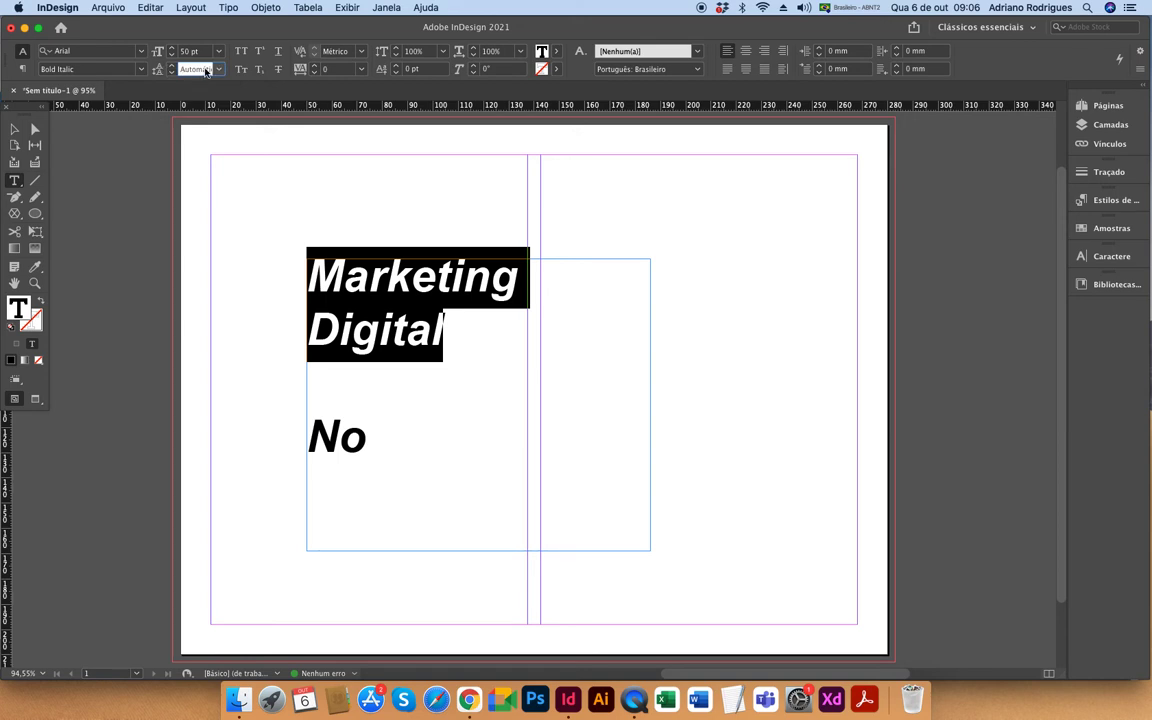
left_click(218, 69)
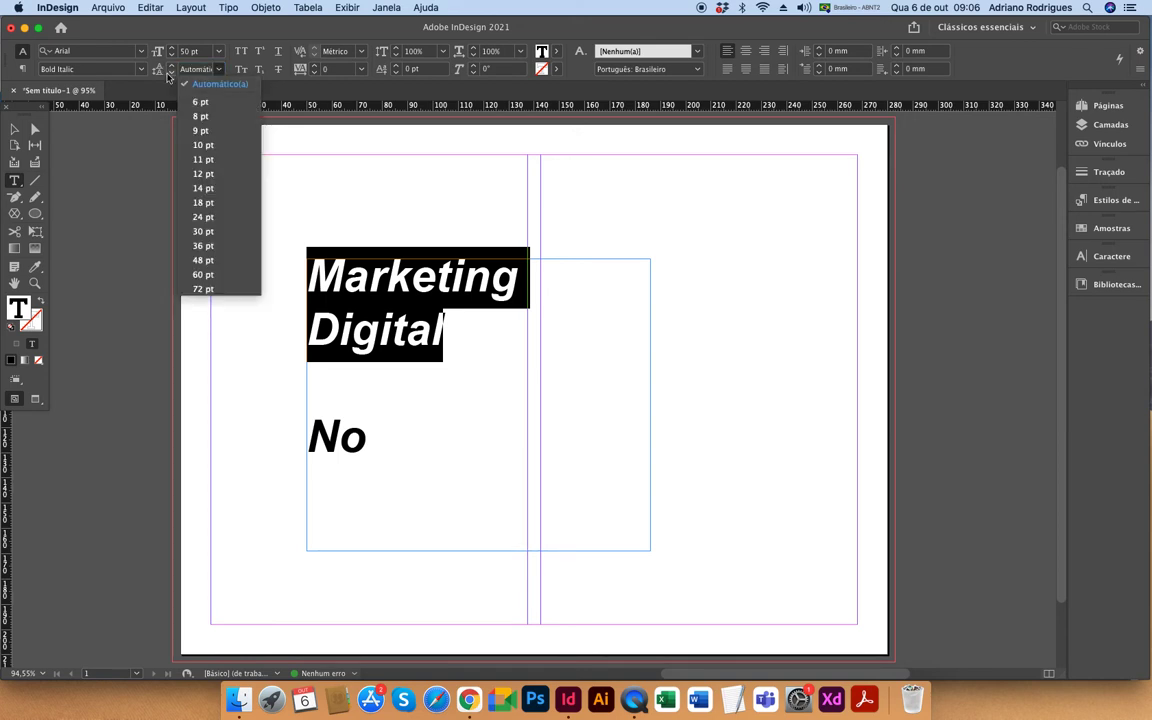
left_click(172, 65)
left_click(172, 65)
left_click(172, 65)
left_click(172, 66)
left_click(172, 66)
left_click(172, 66)
left_click(172, 65)
left_click(172, 65)
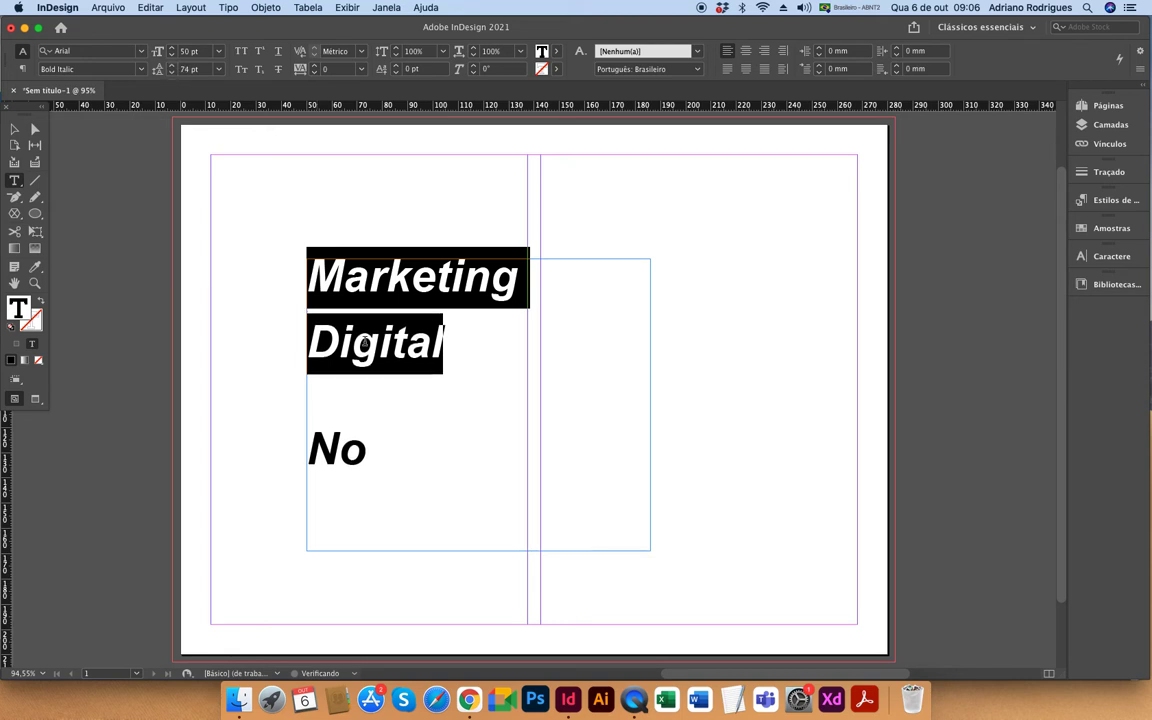
left_click(342, 288)
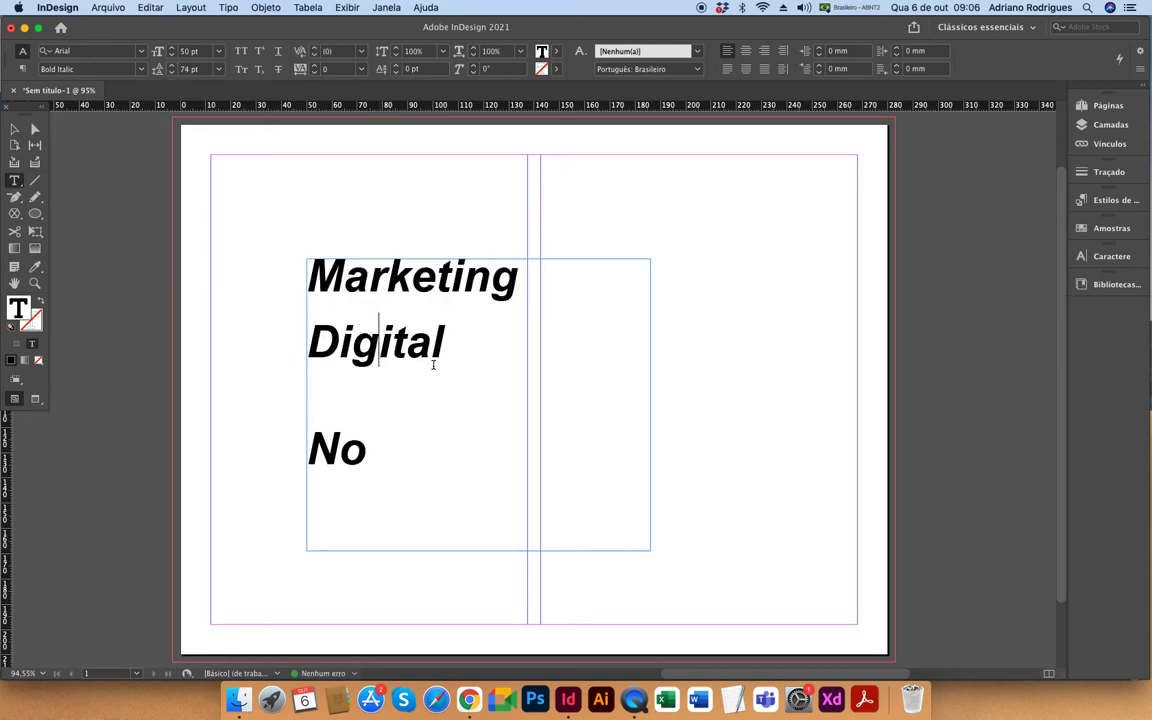
Set the leading of the "Marketing" and "Digital" lines to 100 pt
left_click_drag(474, 367, 280, 260)
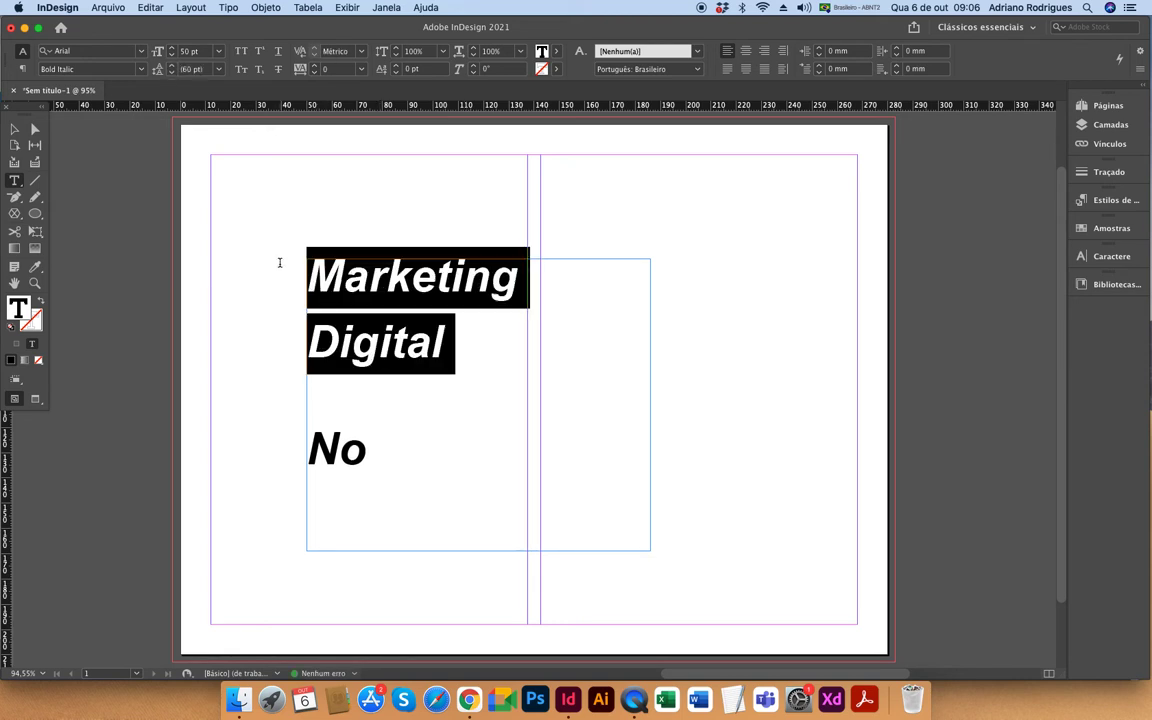
left_click(208, 72)
type("100")
key("Return")
left_click(417, 419)
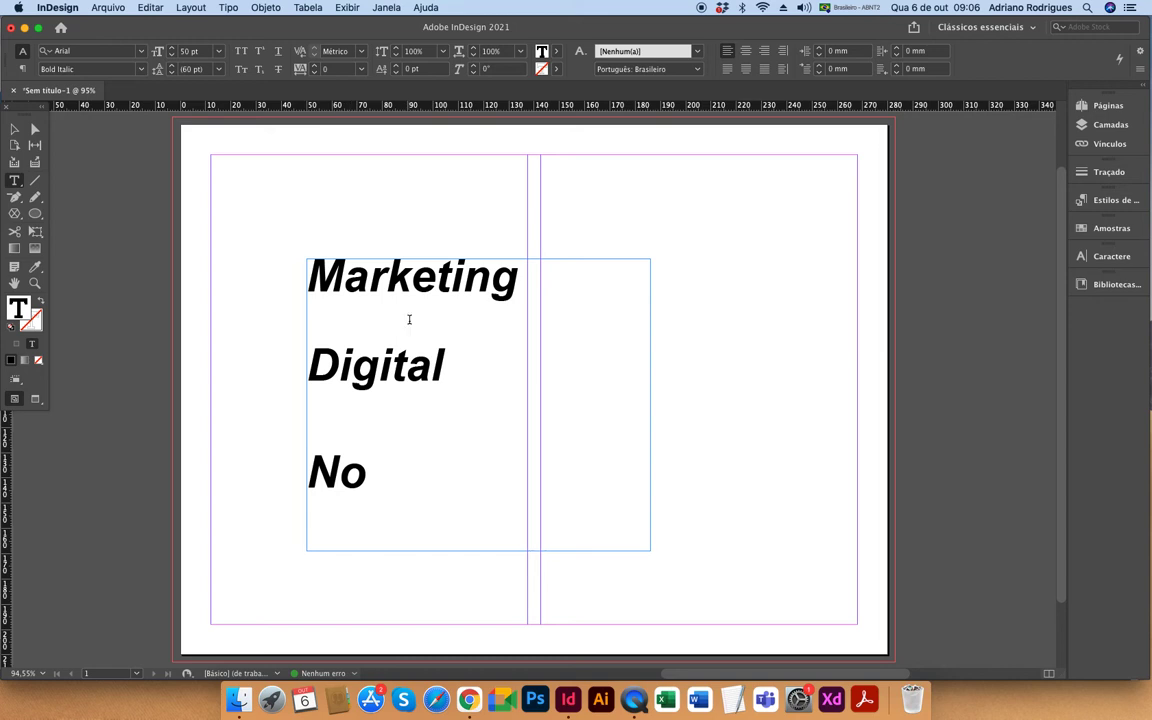
Set the leading of the "Marketing" and "Digital" lines to 50 pt
left_click_drag(431, 368, 285, 271)
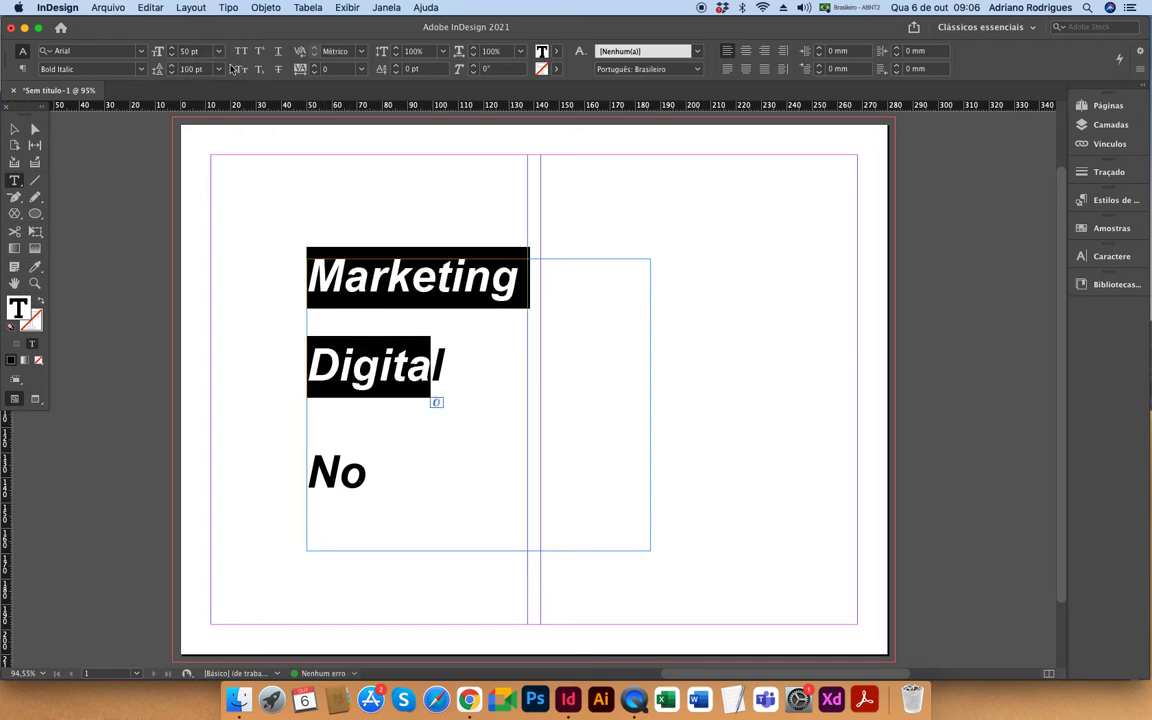
left_click(334, 318)
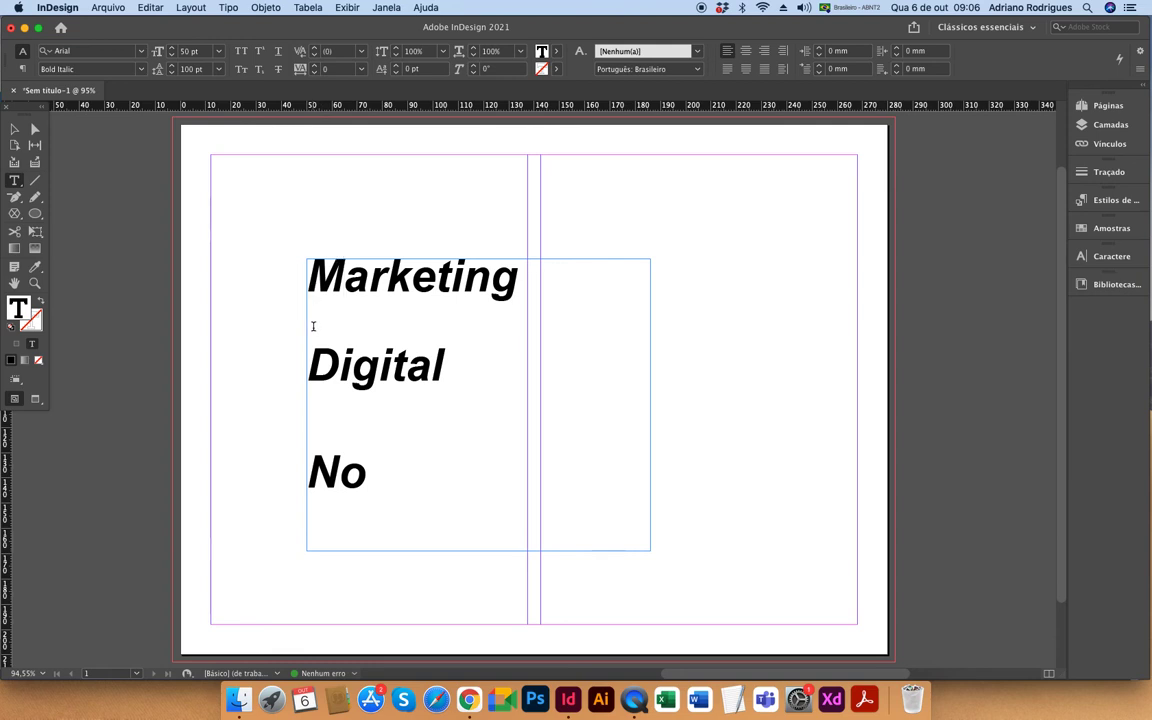
left_click_drag(443, 365, 307, 262)
left_click(180, 69)
type("50")
key("Return")
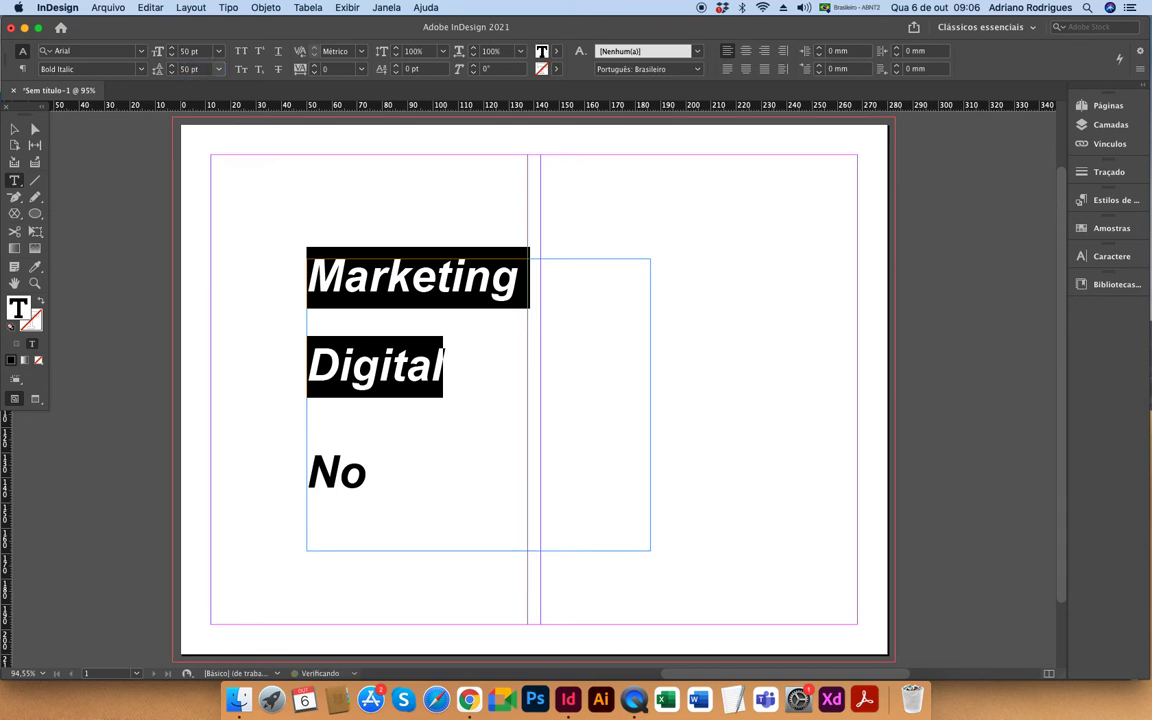
Try to raise the leading of the "Marketing" and "Digital" lines in single-step increments
left_click(401, 403)
left_click_drag(443, 365, 352, 365)
left_click_drag(246, 256, 242, 252)
left_click(172, 65)
left_click(450, 414)
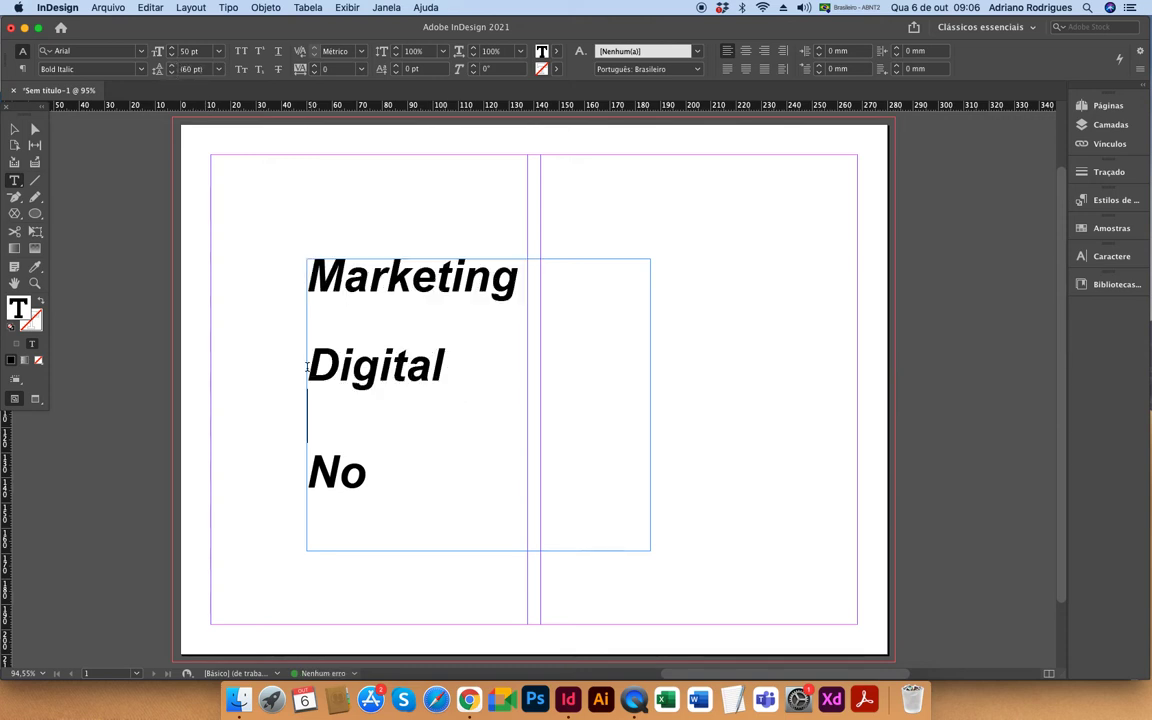
Re-enter the line break after "Marketing" and reduce the leading of the "Marketing" and "Digital" lines to 37 pt
left_click(450, 314)
key("Delete")
key("Return")
left_click_drag(465, 370, 308, 280)
left_click(21, 69)
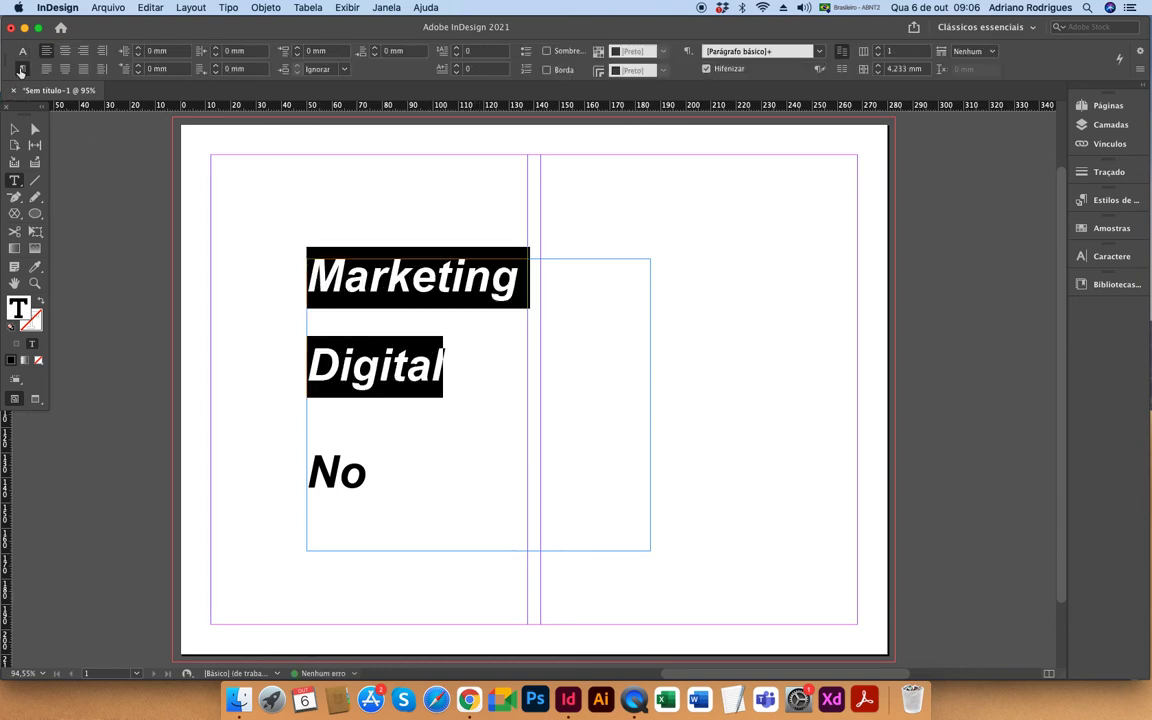
left_click(22, 51)
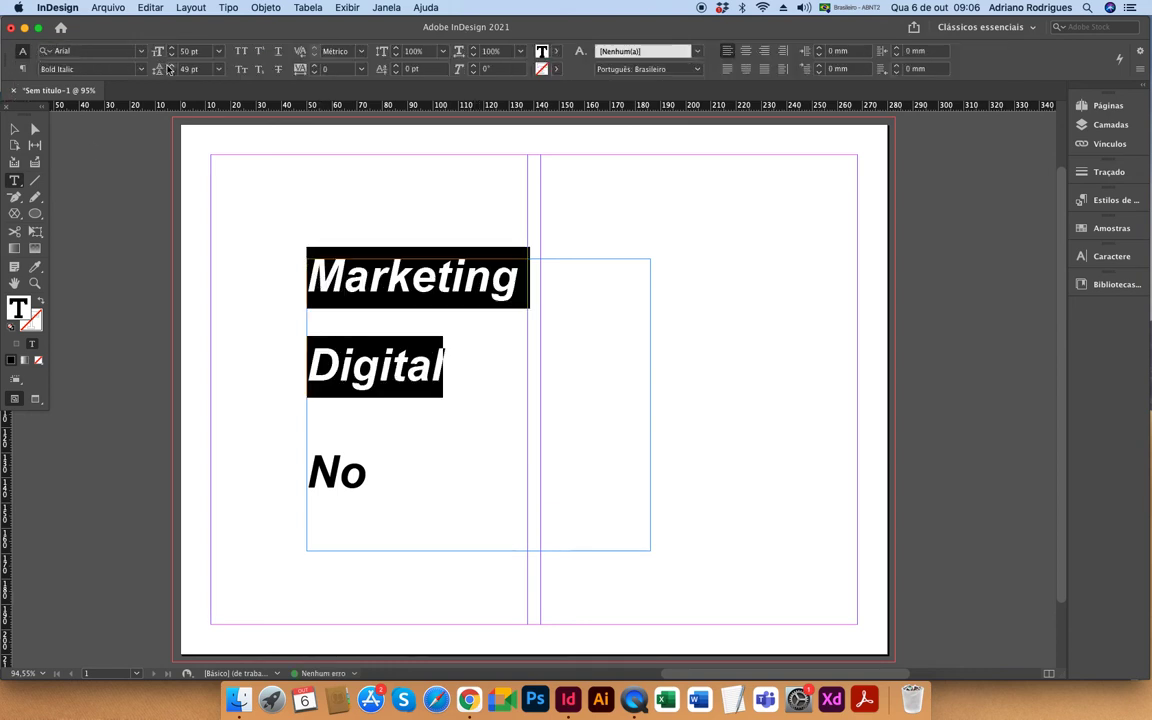
left_click(171, 74)
double_click(171, 74)
left_click(392, 358)
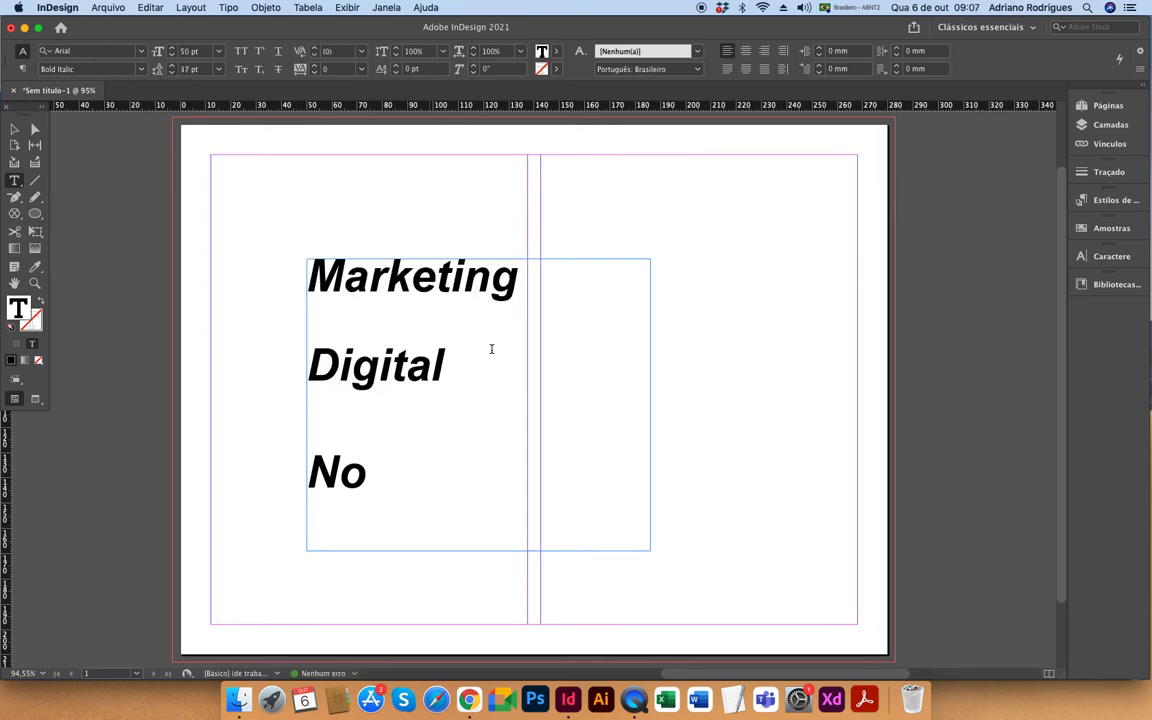
Delete the existing text frame and draw a new one about 82 mm tall across the page's middle
left_click(14, 128)
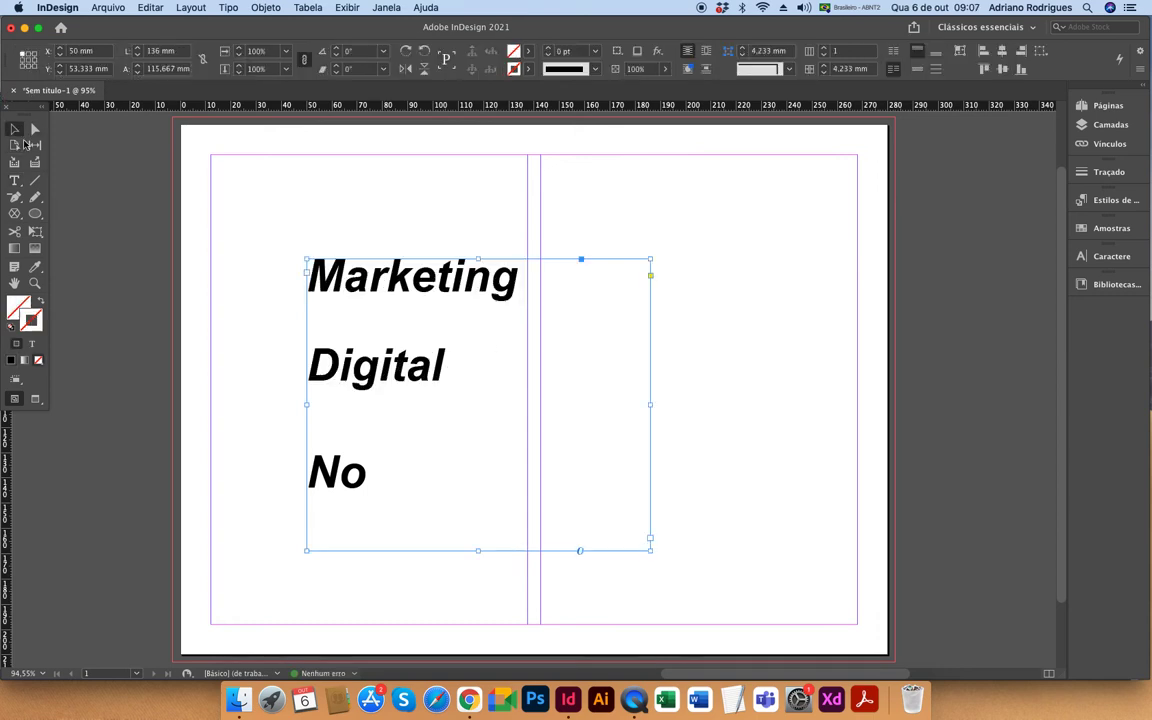
key("BackSpace")
left_click(14, 180)
left_click_drag(344, 292, 606, 497)
Enter "Marketing Digital" in the new frame, with a line break between the two words
type("Marketing")
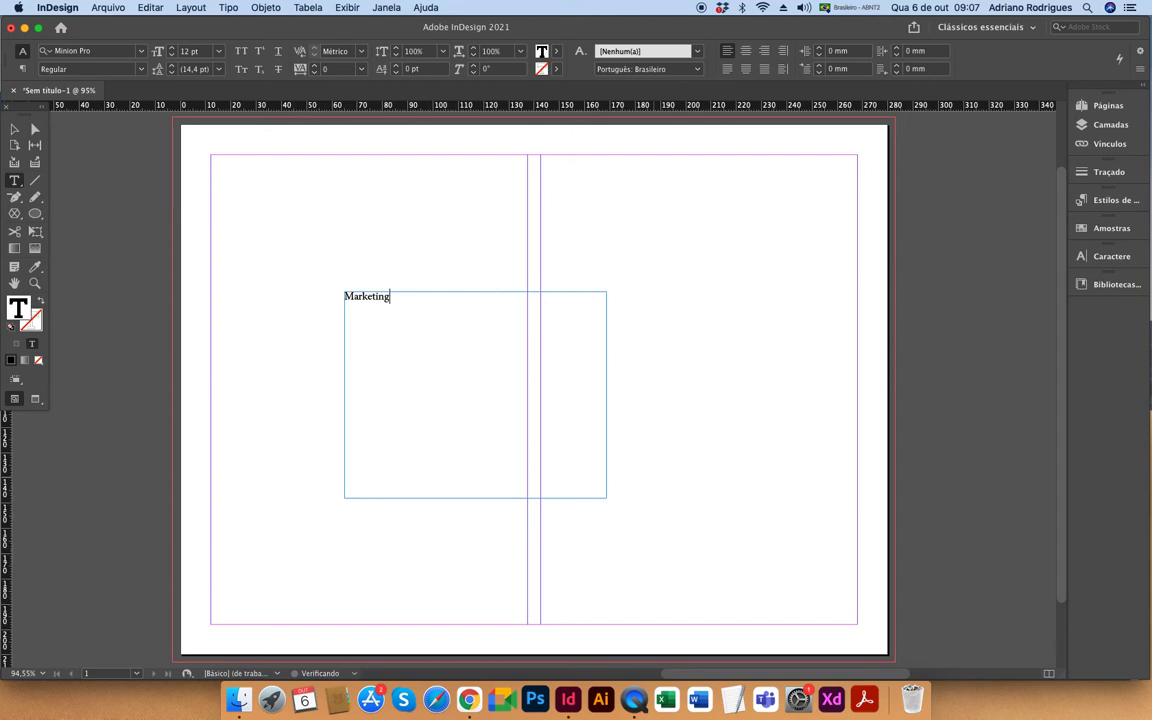
type(" Digital")
left_click(395, 299)
key("Return")
Set all the text in the frame to 50 pt in the Bold style
key("super+a")
left_click(205, 53)
type("50")
key("Return")
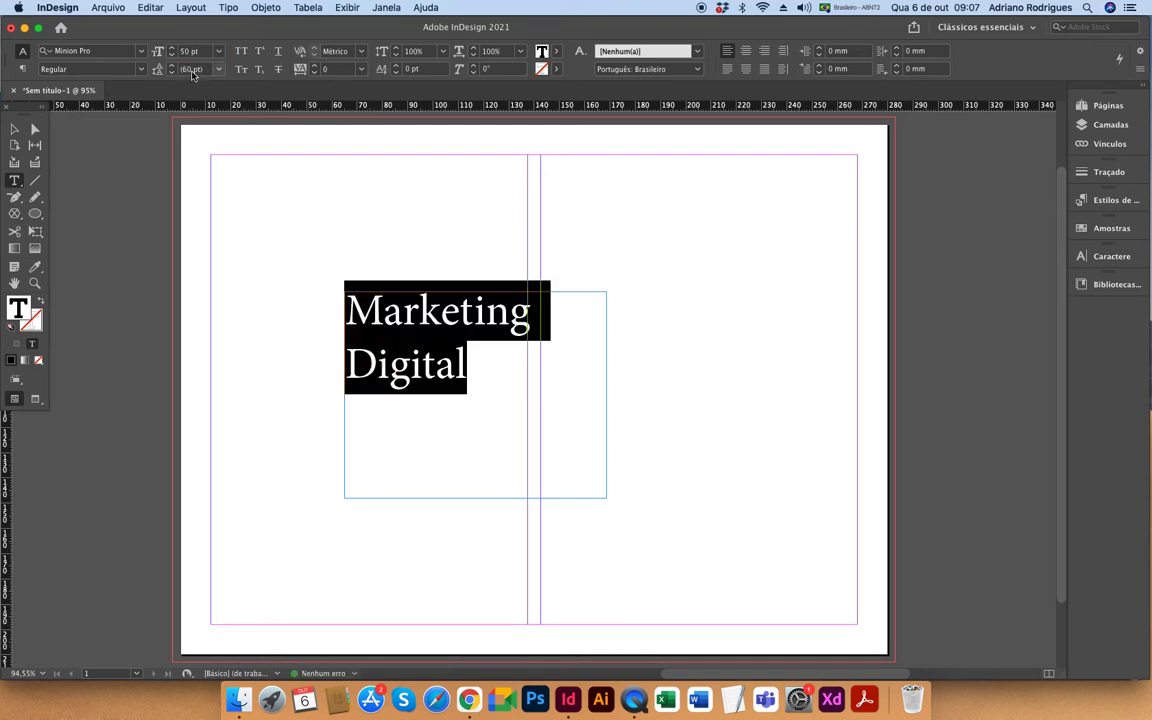
left_click(141, 71)
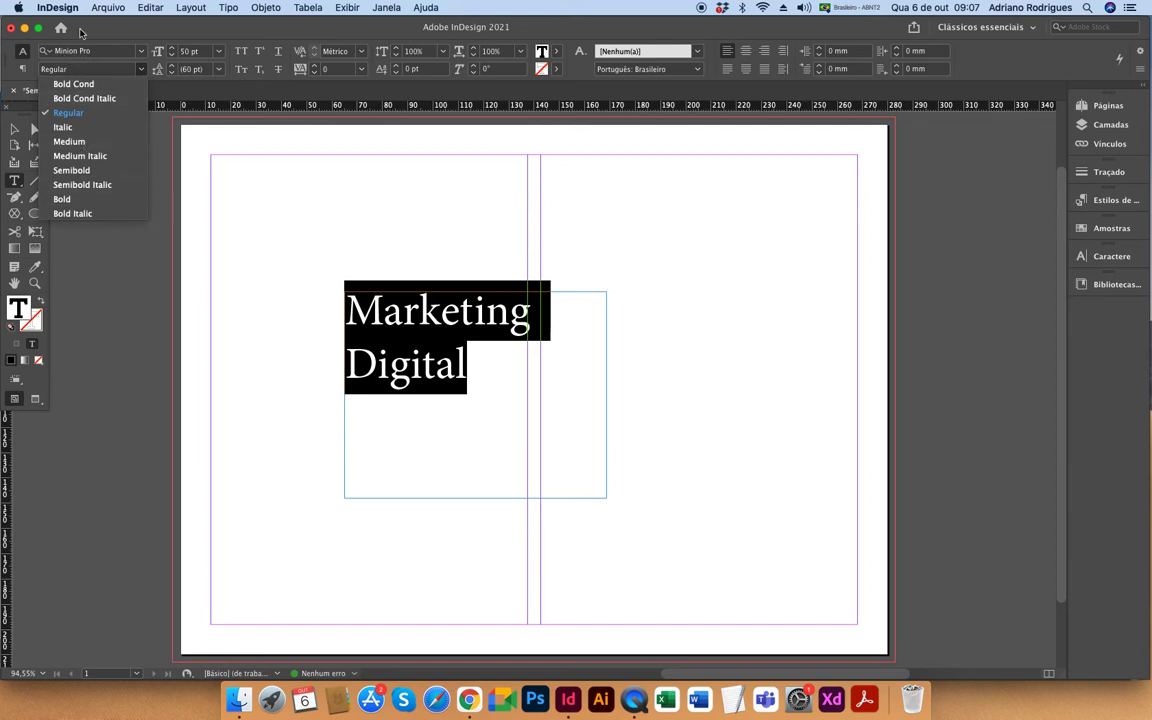
left_click(65, 199)
Reduce the leading of the "Marketing" and "Digital" lines to 51 pt
left_click(172, 72)
left_click(172, 72)
left_click(172, 72)
left_click(172, 72)
left_click(172, 72)
left_click(172, 72)
left_click(172, 72)
left_click(172, 72)
left_click(172, 72)
Reduce the leading of the two lines further to 37 pt, viewing the text close up
left_click(35, 283)
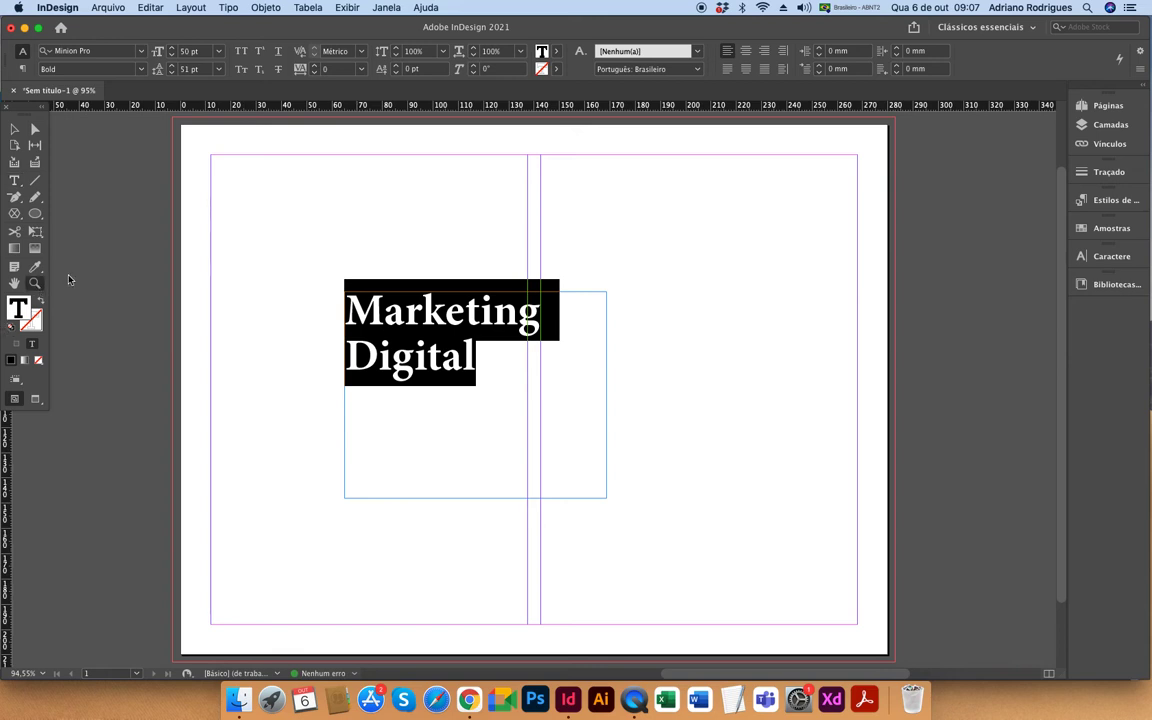
left_click_drag(320, 262, 596, 480)
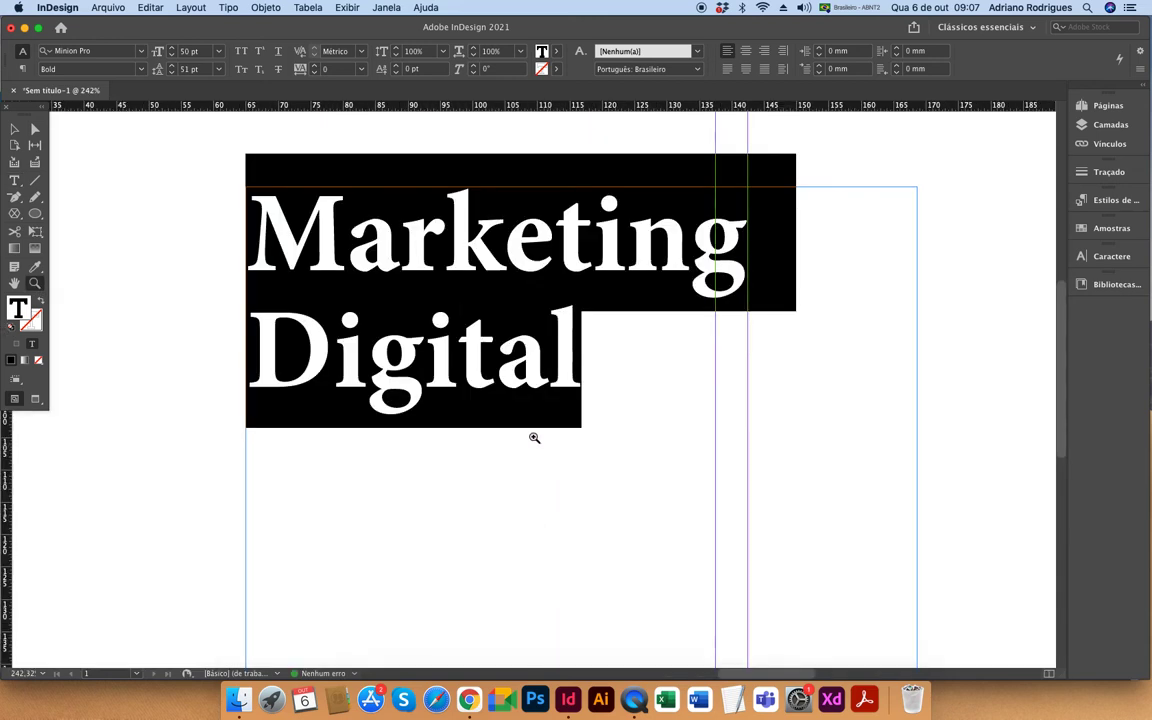
left_click(172, 74)
left_click(172, 74)
left_click(172, 74)
key("alt+Up")
key("alt+Up")
key("alt+Up")
key("alt+Up")
key("alt+Up")
key("alt+Up")
key("alt+Up")
key("alt+Up")
key("alt+Up")
key("alt+Up")
key("alt+Up")
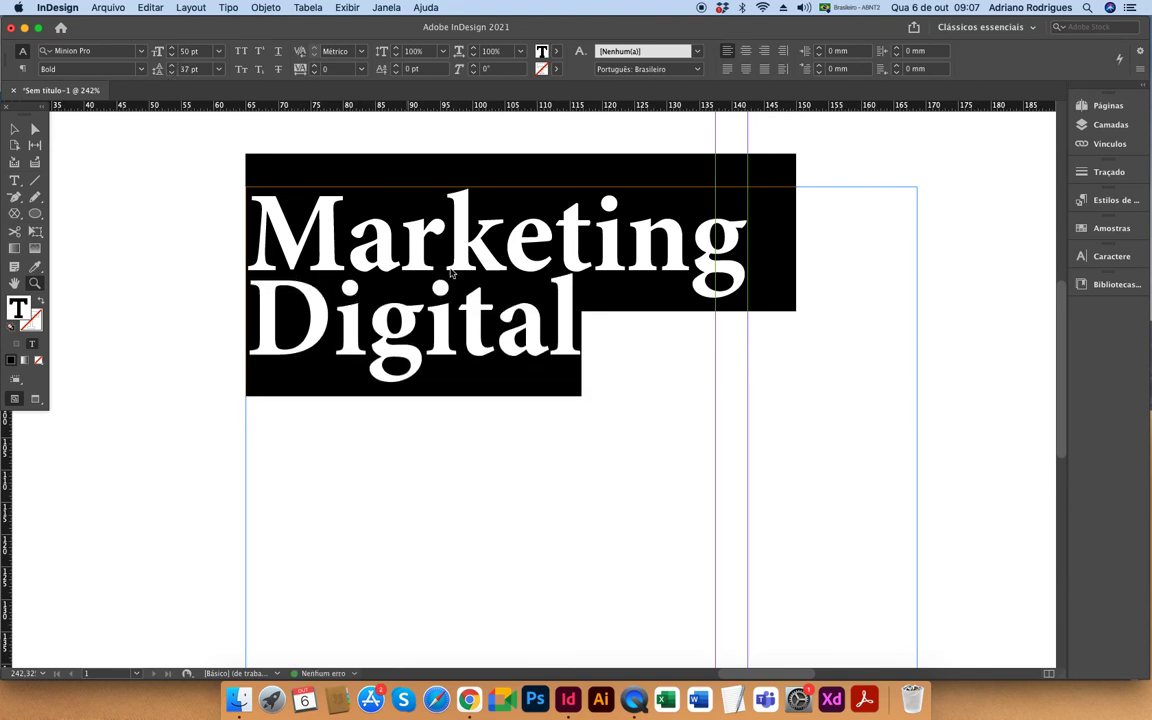
Raise the leading of the "Marketing" and "Digital" lines to 60 pt
left_click(172, 65)
left_click(172, 65)
left_click(172, 65)
left_click(172, 65)
left_click(172, 65)
left_click(172, 65)
left_click(172, 65)
left_click(172, 65)
left_click(172, 65)
left_click(172, 65)
left_click(172, 65)
left_click(172, 65)
left_click(172, 65)
left_click(172, 65)
left_click(172, 65)
left_click(172, 65)
left_click(295, 306)
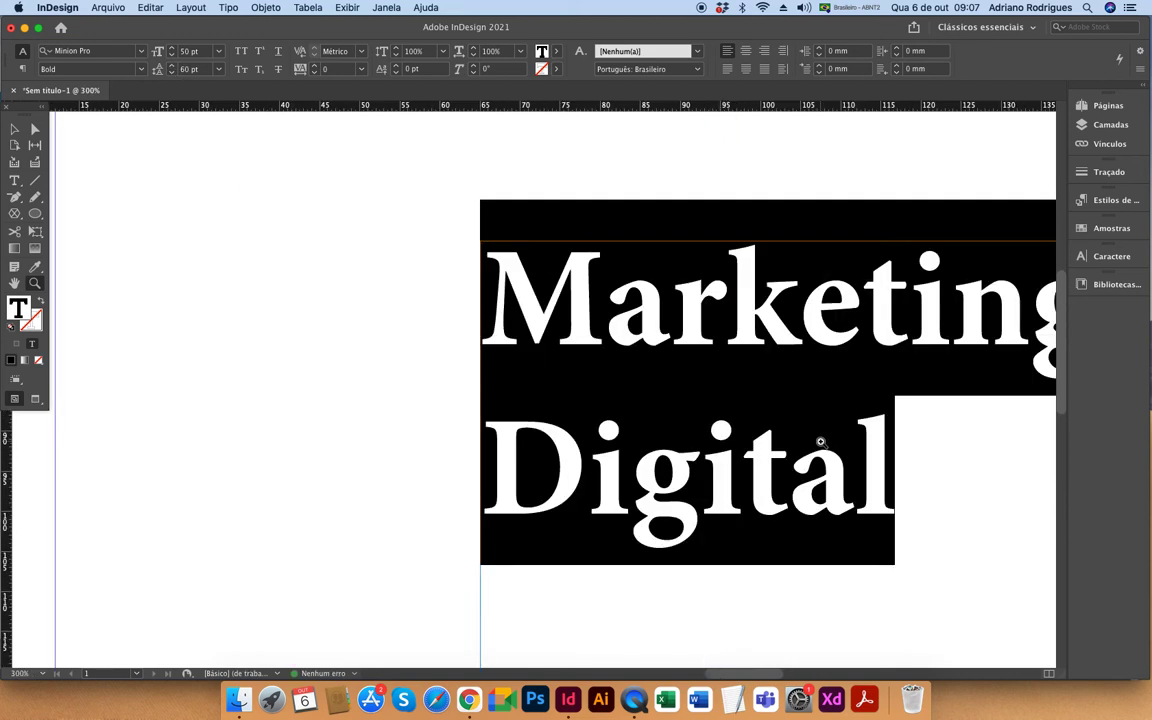
key("super+0")
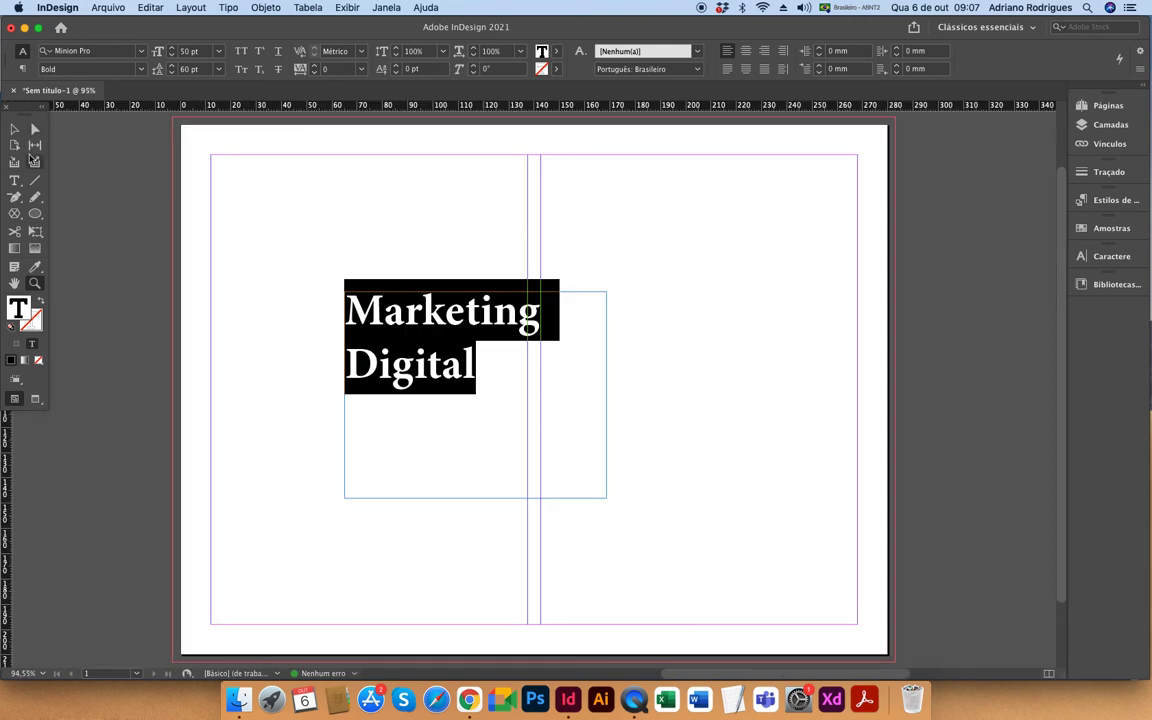
Apply All Caps to "Marketing Digital" and widen its frame to 132 mm so "MARKETING" fits on one line
key("Escape")
left_click(468, 257)
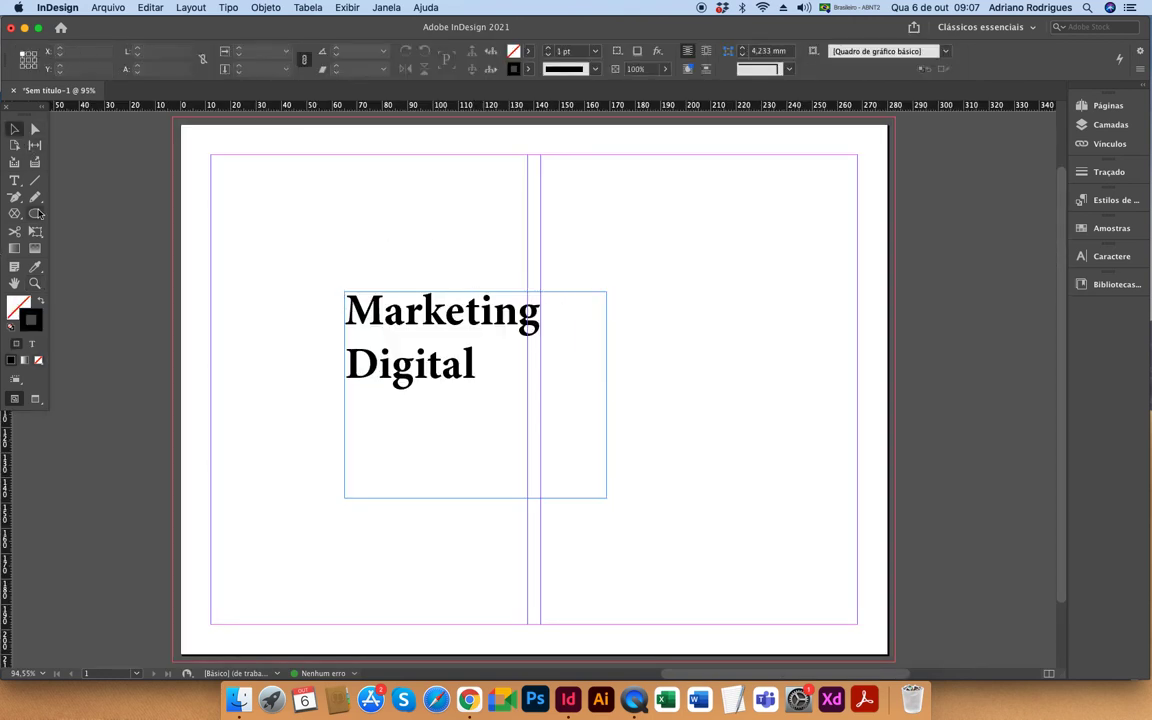
left_click(14, 180)
left_click_drag(477, 378, 344, 257)
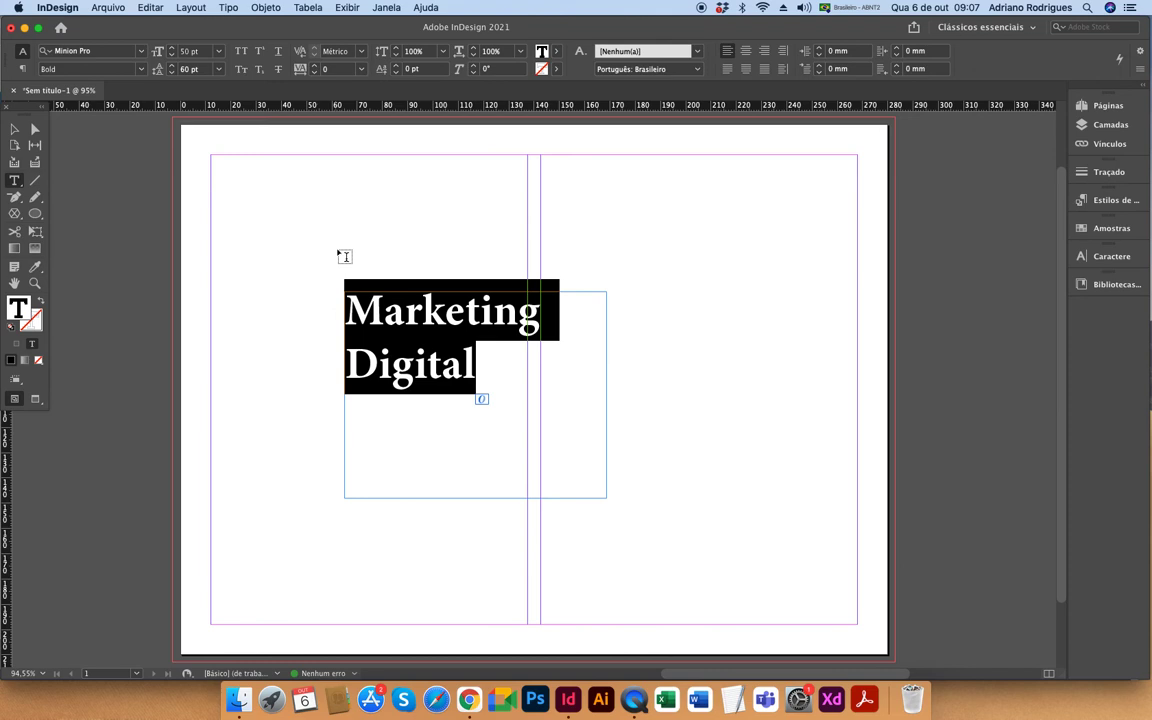
left_click(239, 56)
left_click(143, 188)
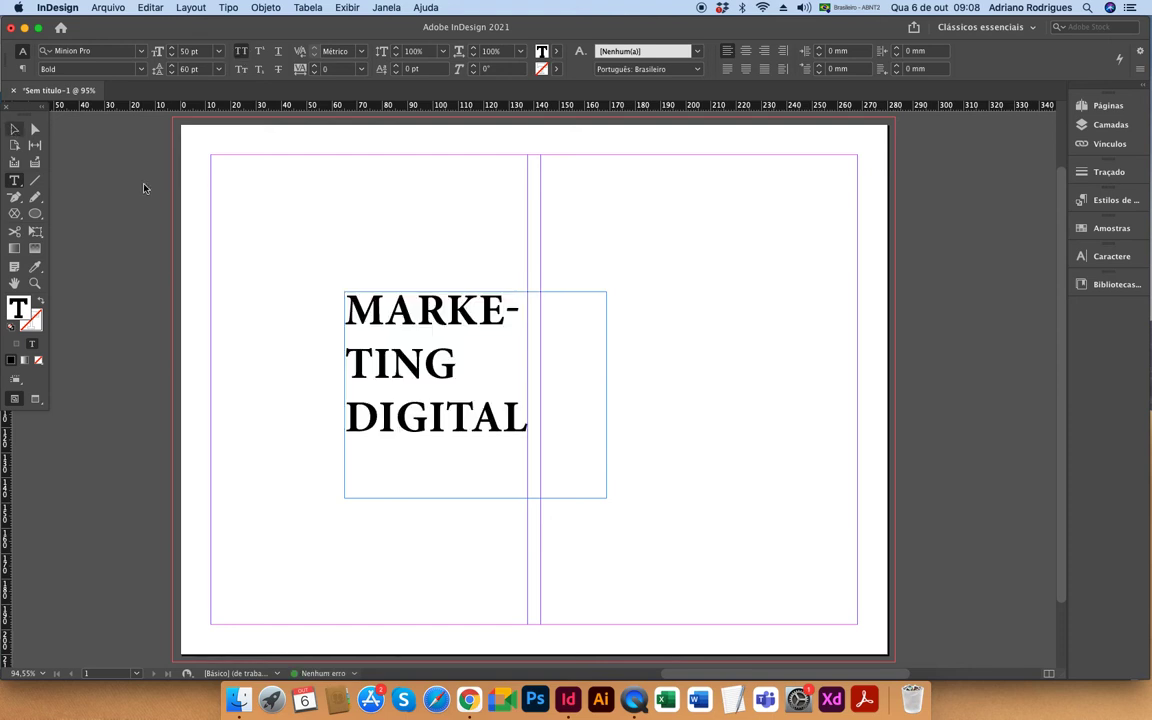
key("Escape")
left_click_drag(607, 395, 677, 397)
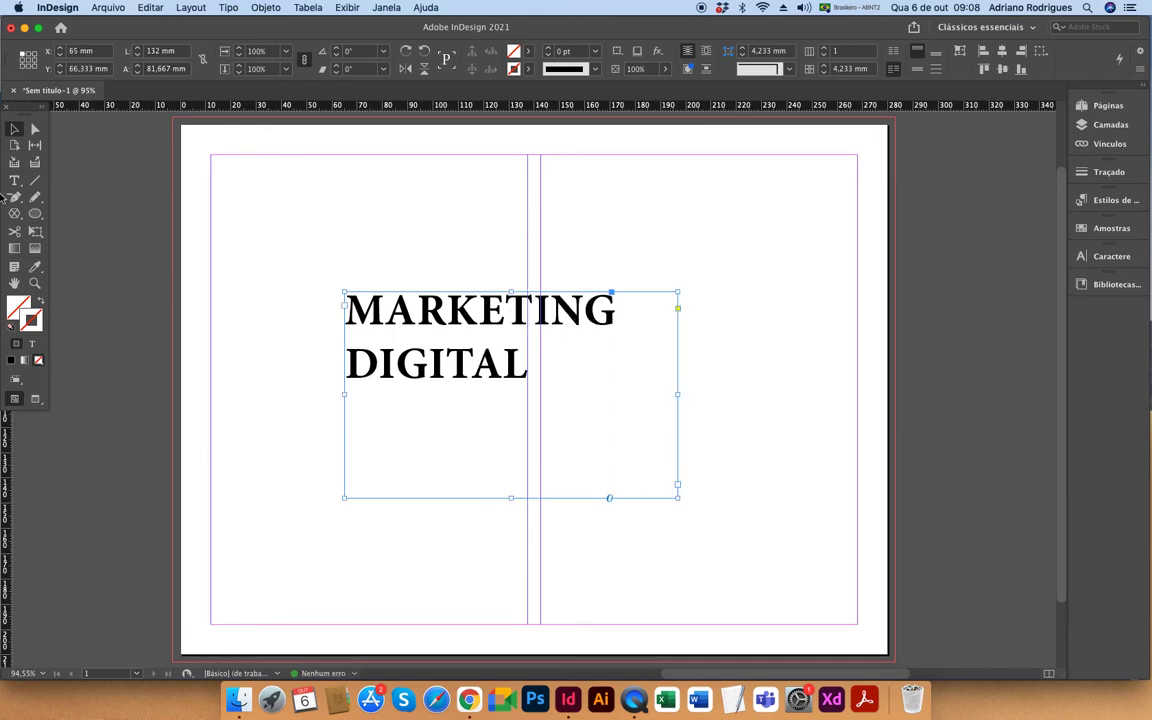
Toggle All Caps on the "Marketing Digital" text off, on and off again
left_click(14, 181)
left_click_drag(525, 381, 294, 323)
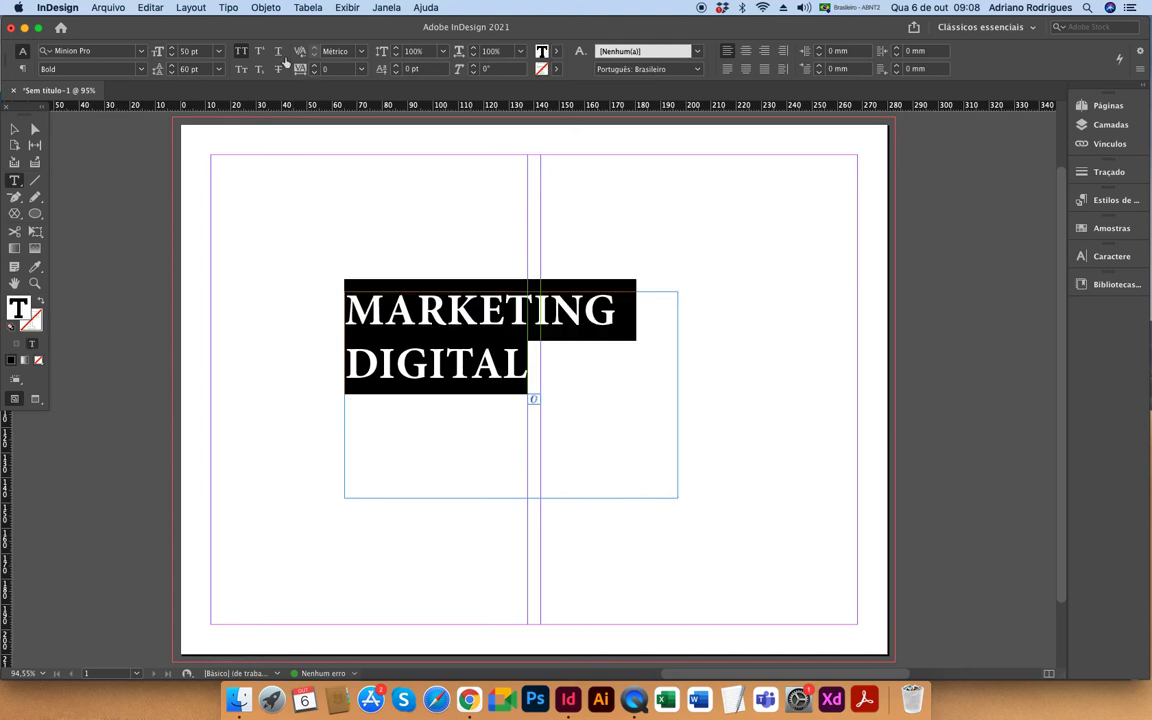
left_click(242, 52)
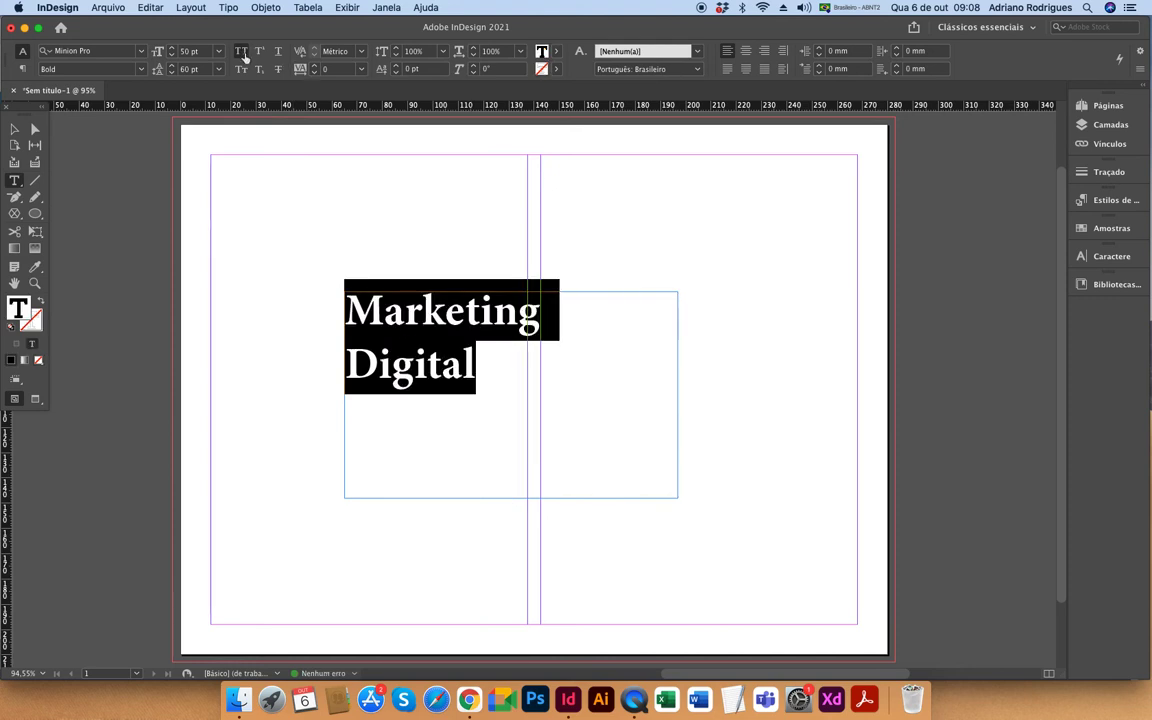
left_click(243, 53)
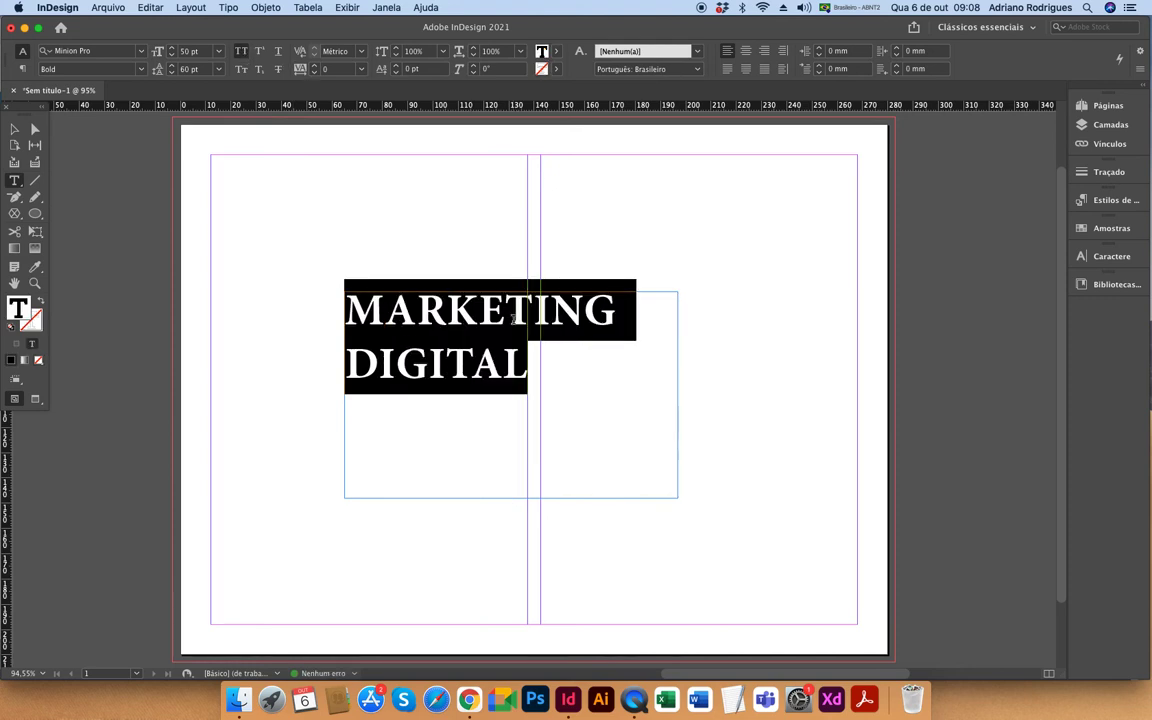
left_click(240, 51)
Add an empty line below "Digital" and enter "MARKETING" in capital letters beneath it
left_click(489, 364)
key("Return")
key("Return")
type("m")
key("BackSpace")
type("MARKE")
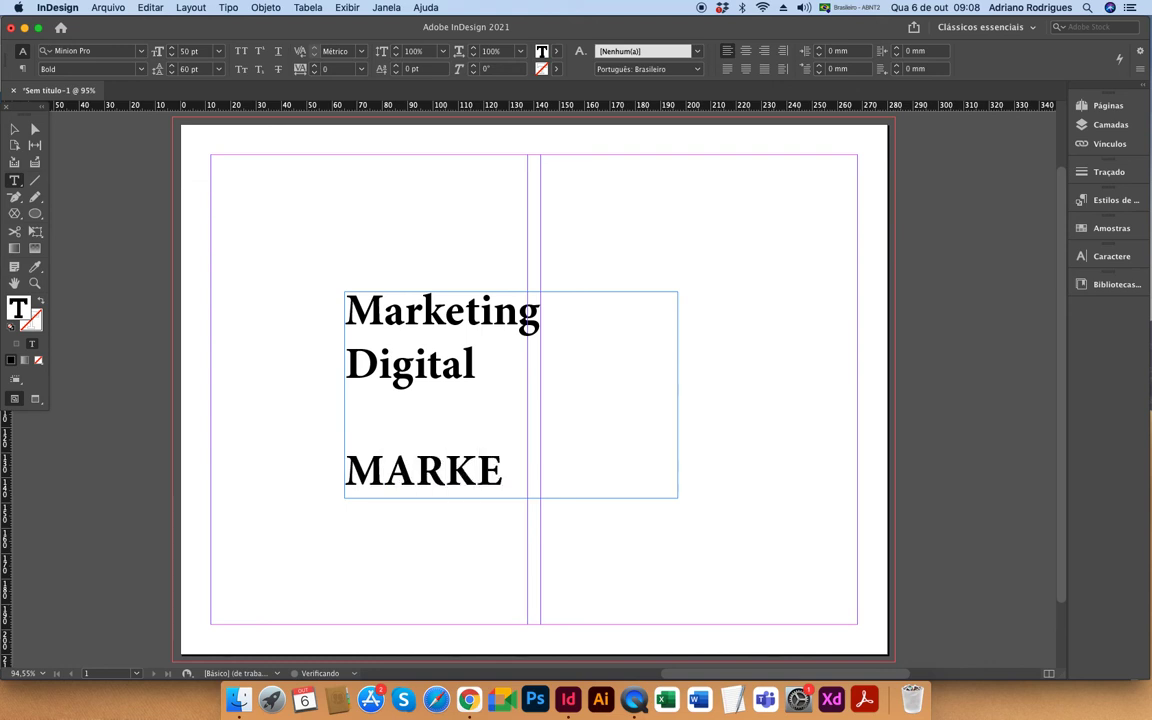
type("TINGH")
key("BackSpace")
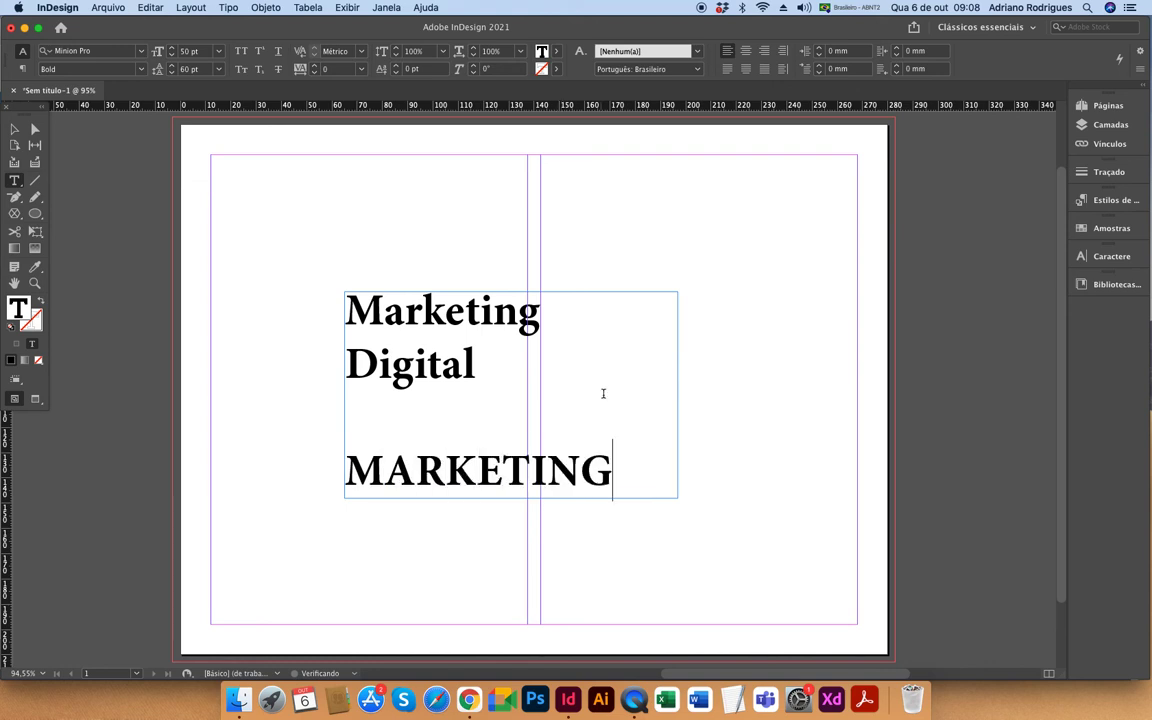
Try All Caps on the capital-typed "MARKETING" line, and select the "Marketing Digital" text for comparison
left_click_drag(612, 470, 211, 463)
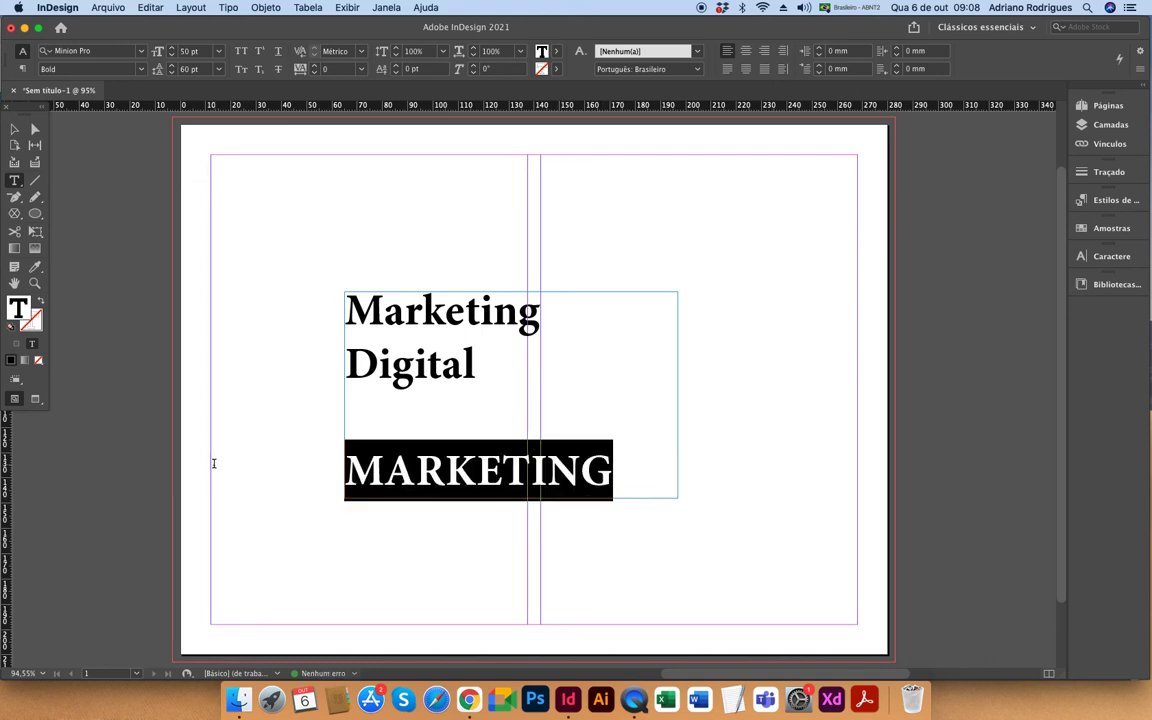
left_click(246, 52)
triple_click(427, 320)
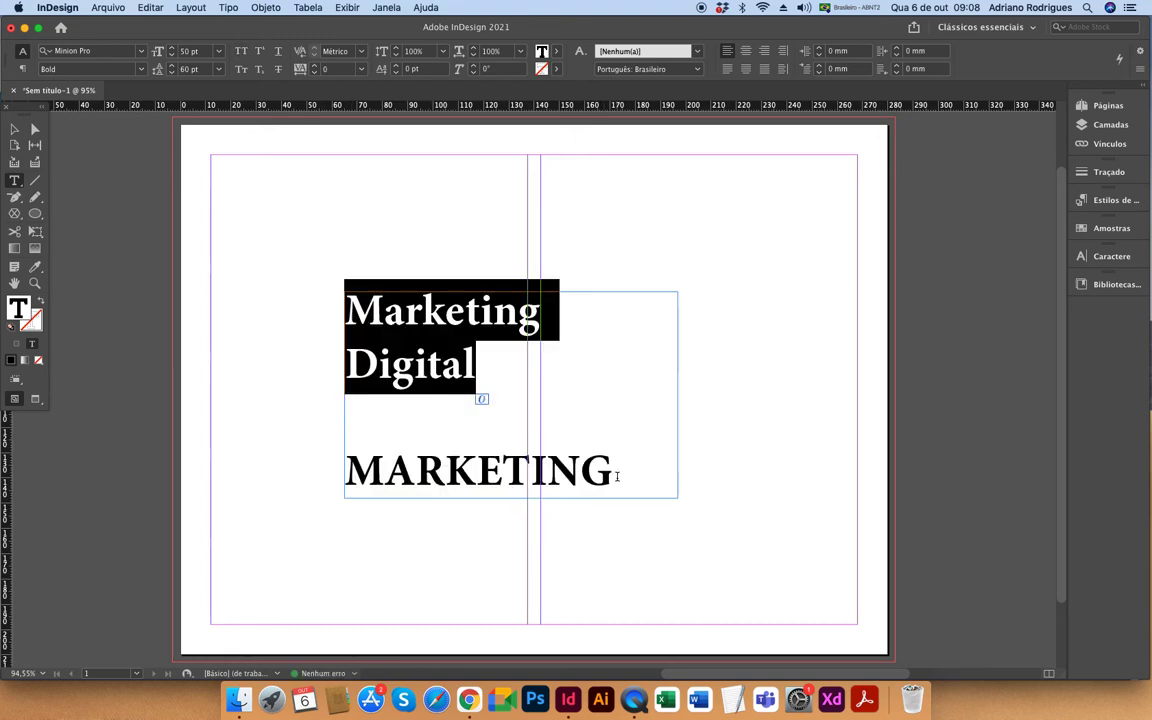
Delete the capital-typed "MARKETING" line below "Digital"
left_click_drag(616, 476, 346, 472)
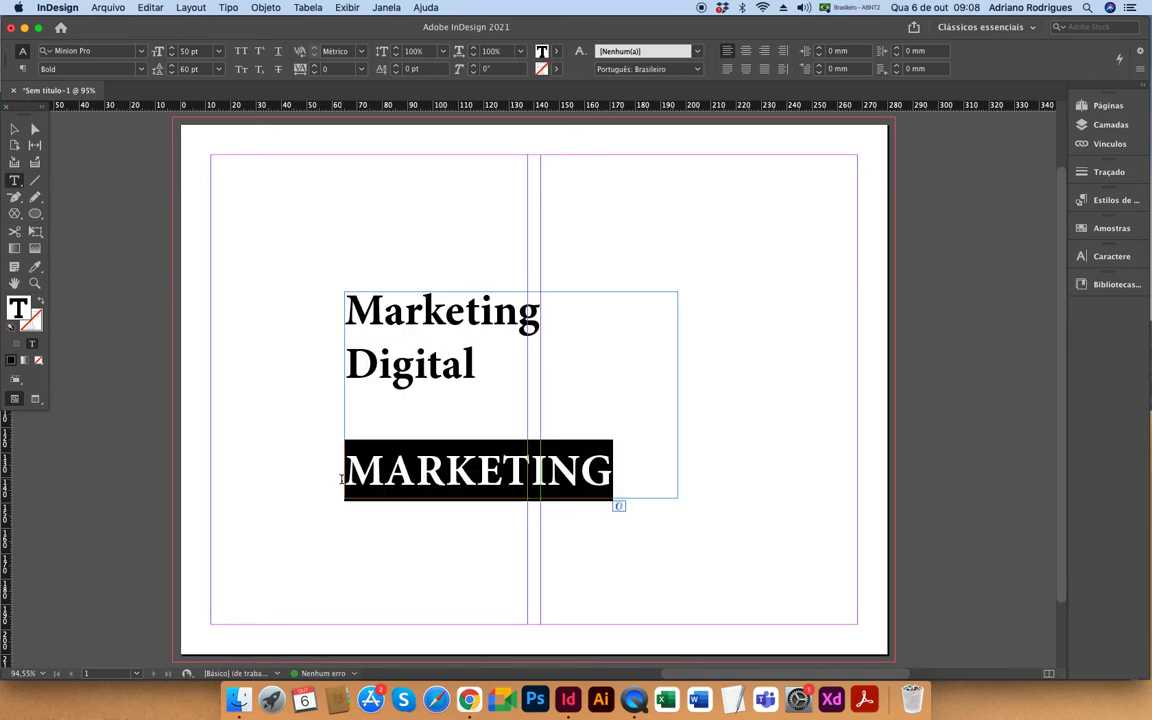
key("BackSpace")
key("BackSpace")
Apply All Caps to the whole "Marketing Digital" text and switch it to Small Caps
key("super+a")
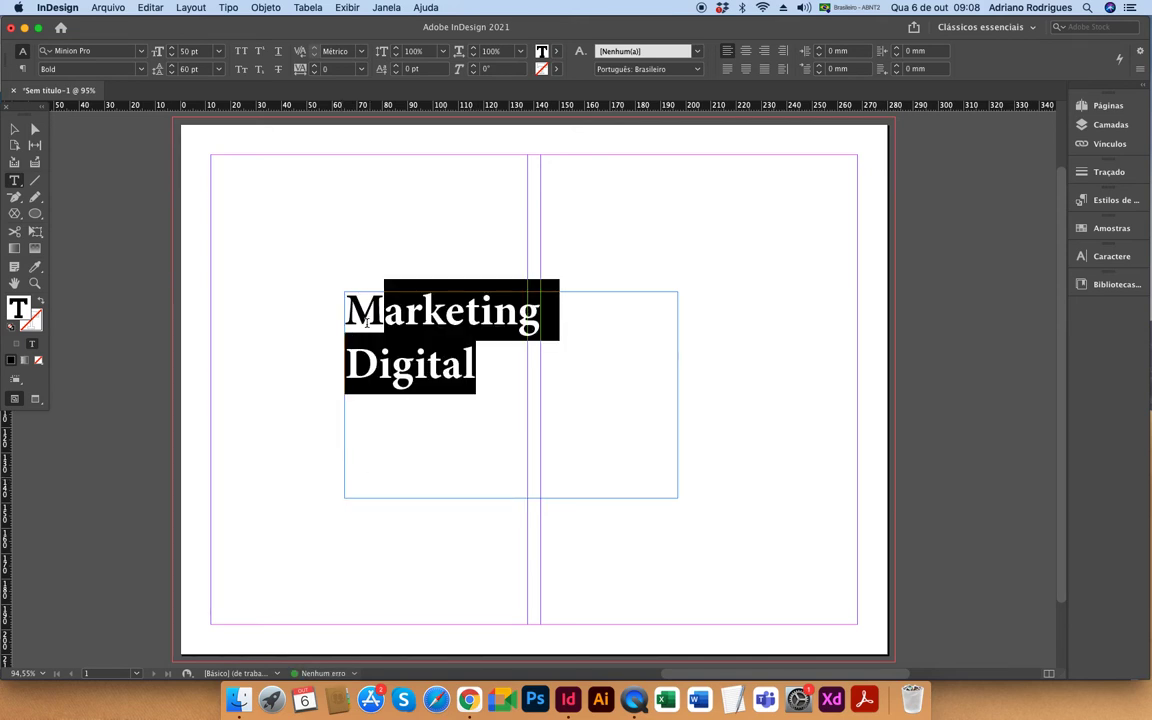
left_click(242, 51)
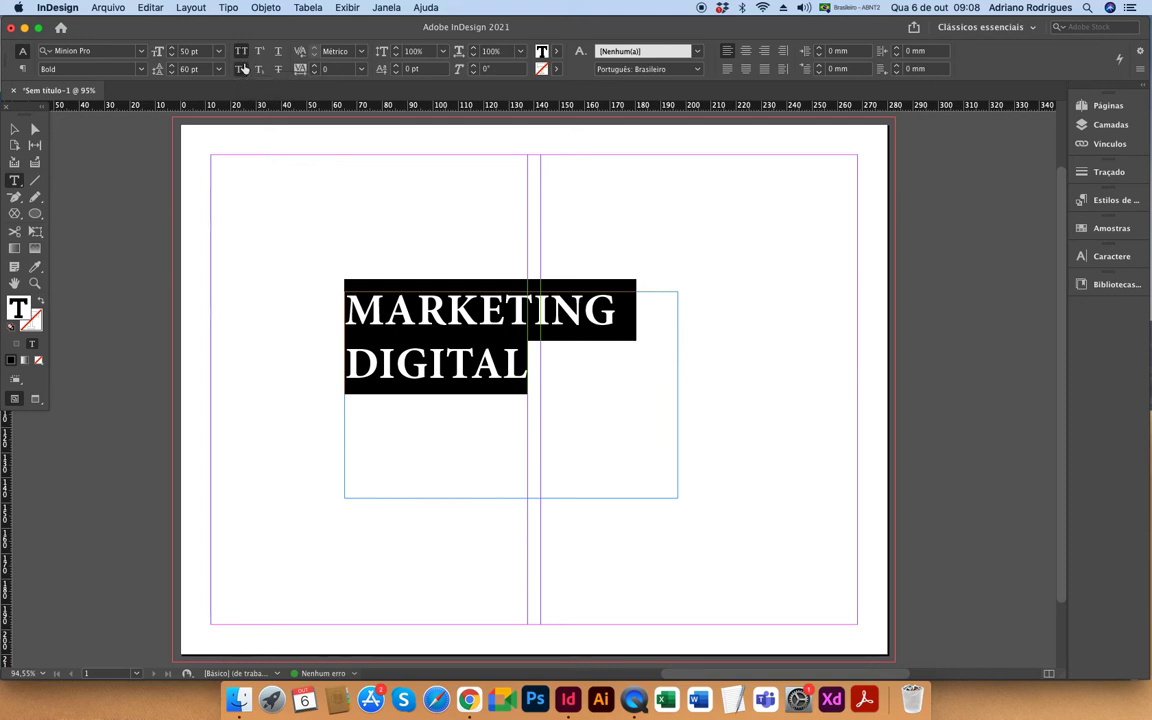
left_click(243, 68)
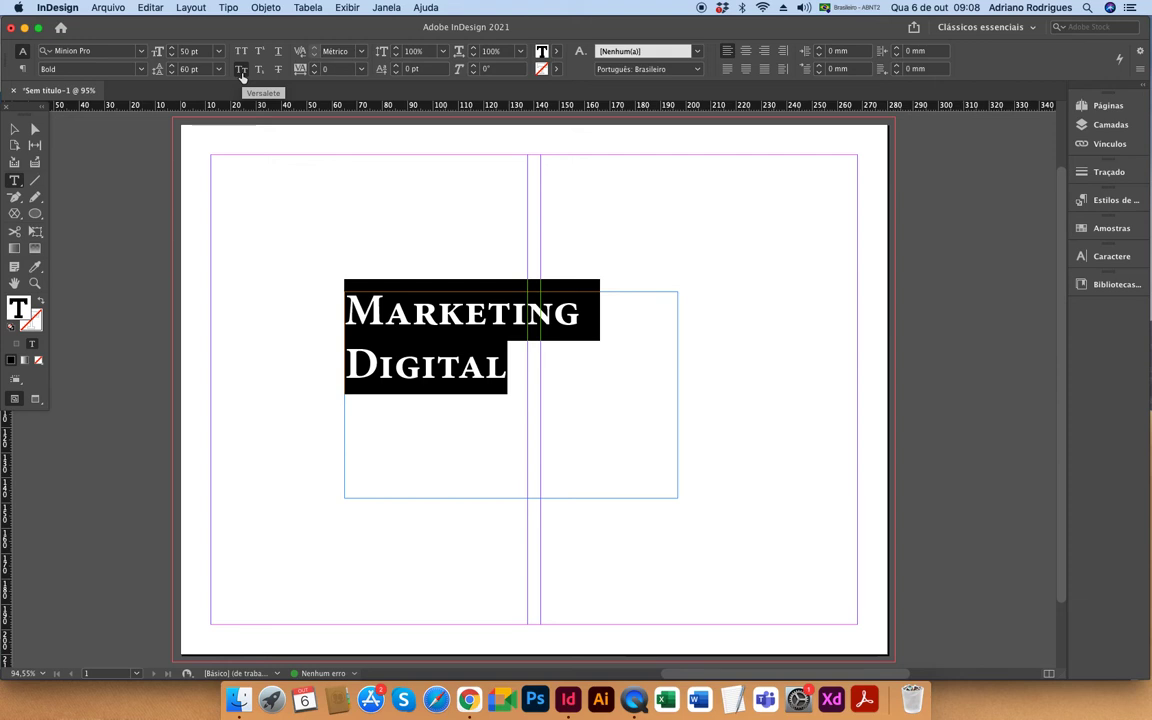
left_click(421, 345)
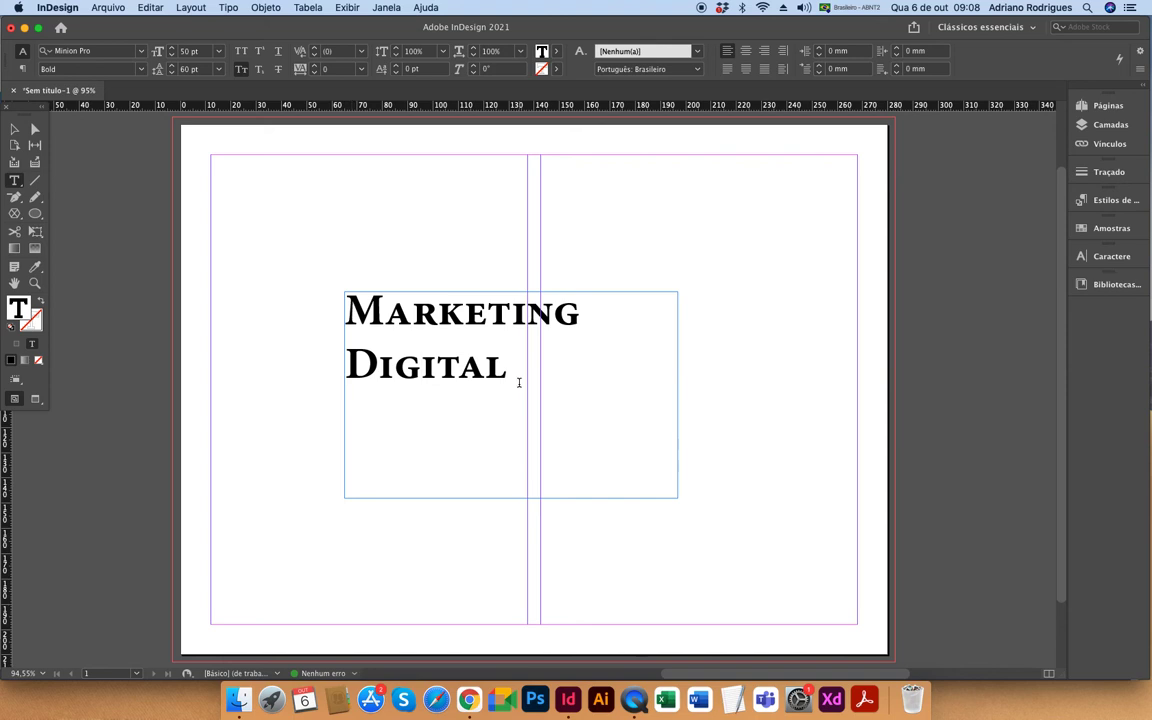
left_click_drag(505, 376, 319, 296)
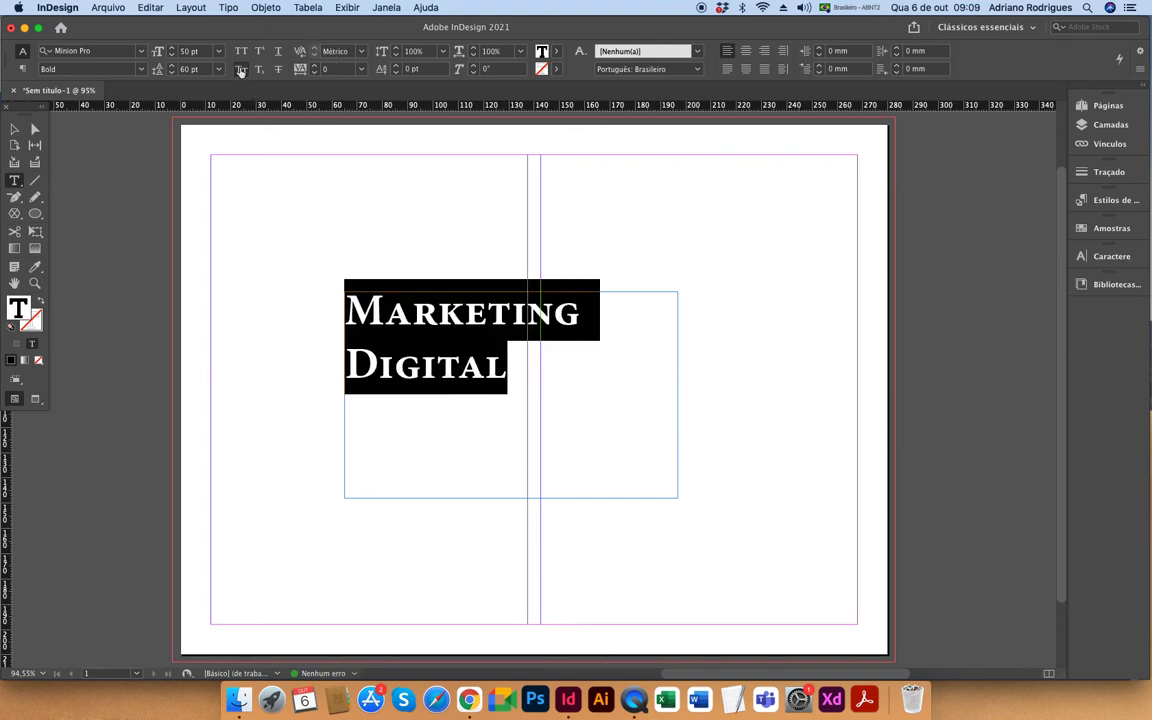
Turn off Small Caps for the "Marketing Digital" text, switching it on and off once more to compare the lettering
left_click(241, 68)
left_click(406, 325)
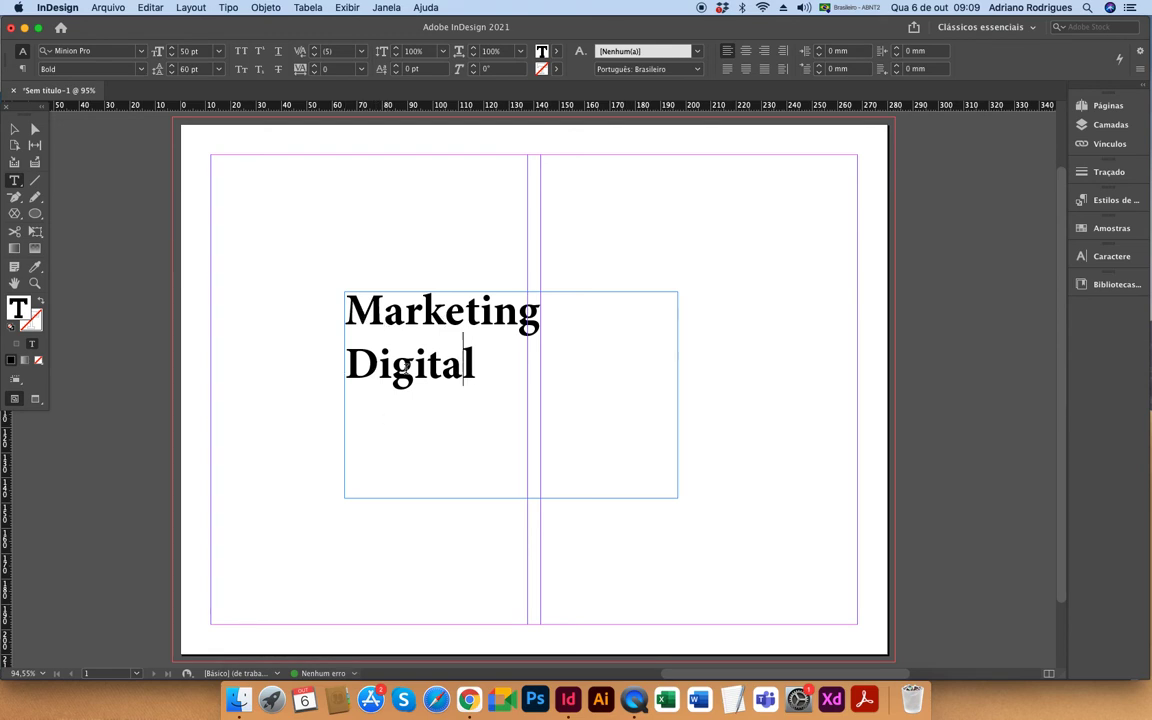
left_click_drag(483, 372, 335, 290)
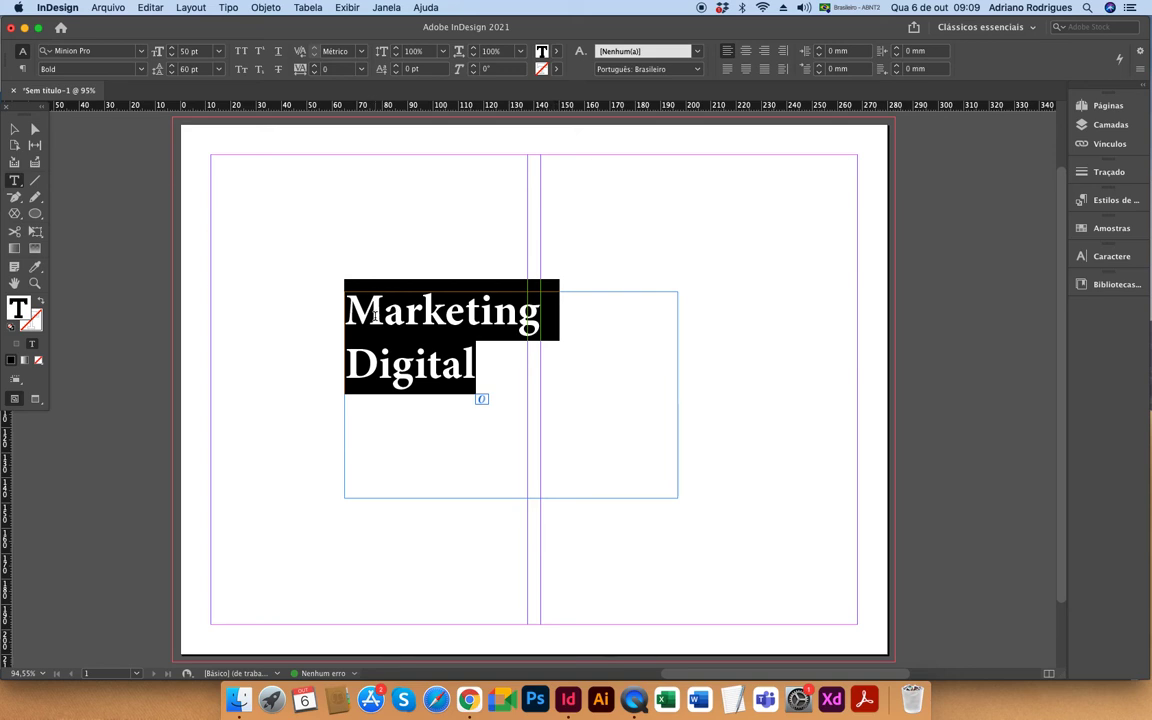
left_click(240, 77)
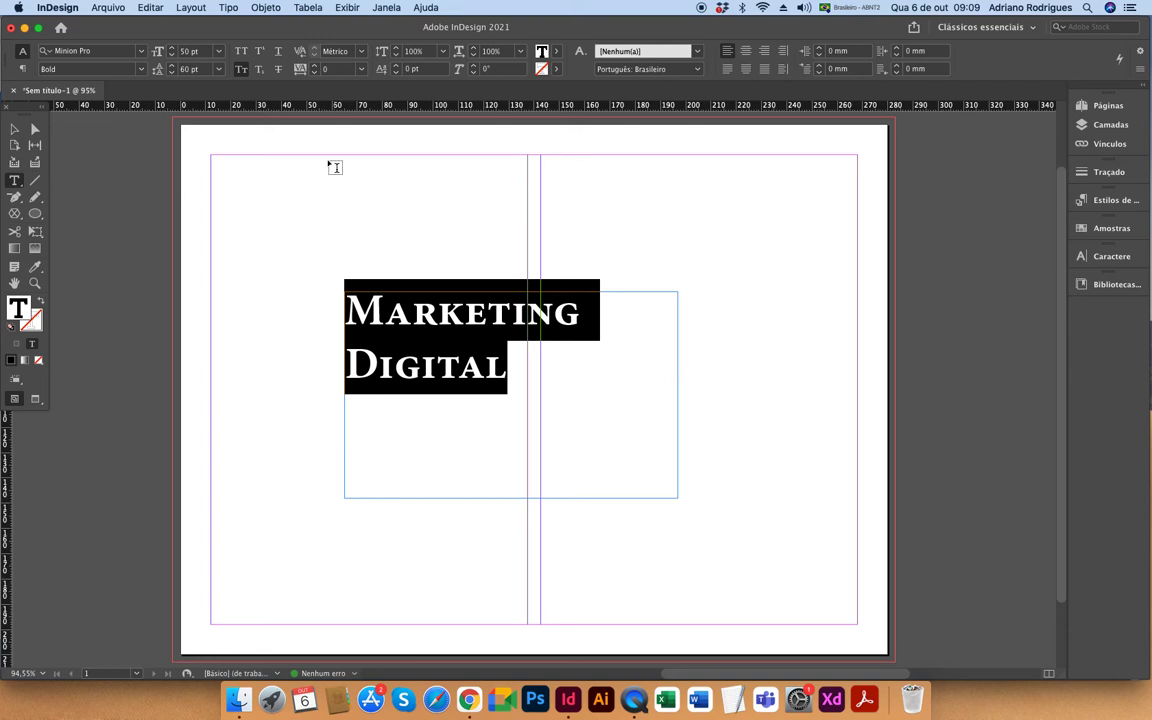
left_click(243, 70)
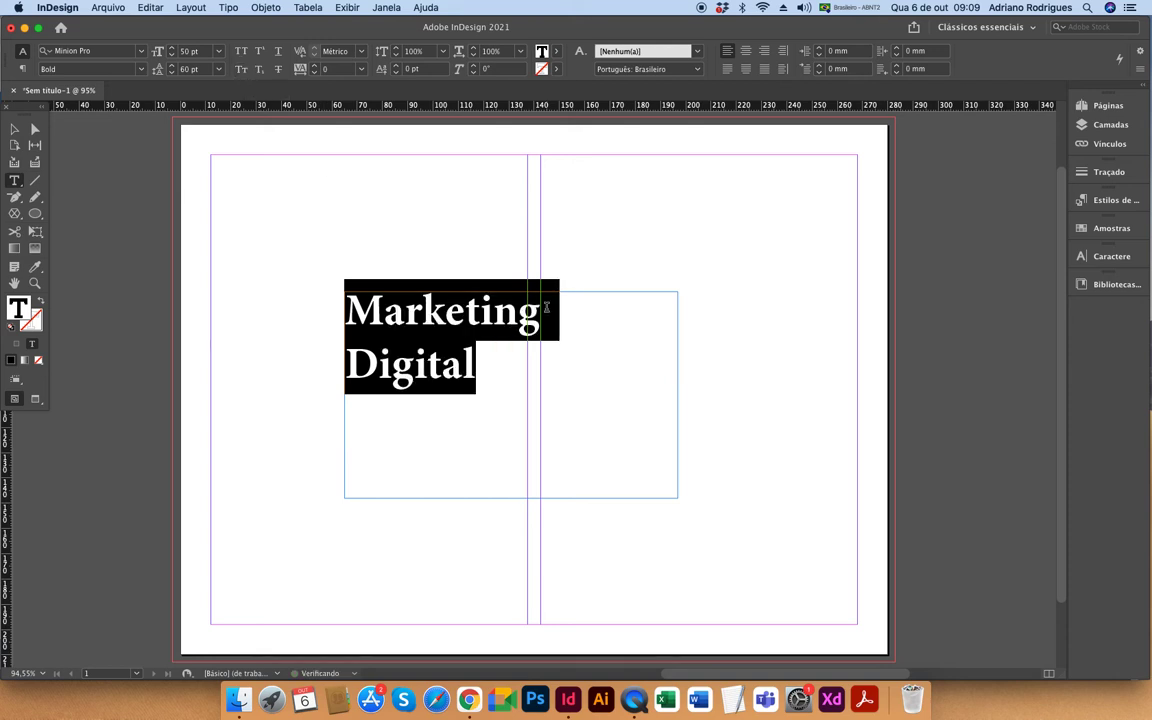
Insert a "1" after "Marketing" and format it as superscript
left_click(548, 329)
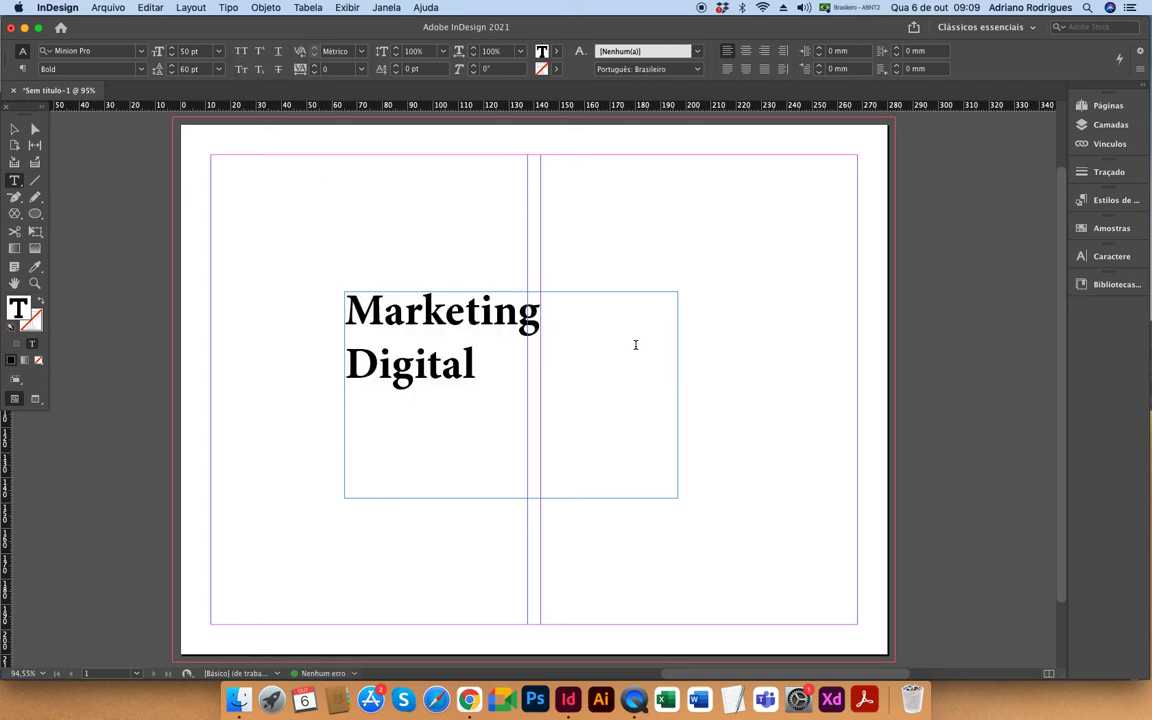
type("1")
key("shift+Left")
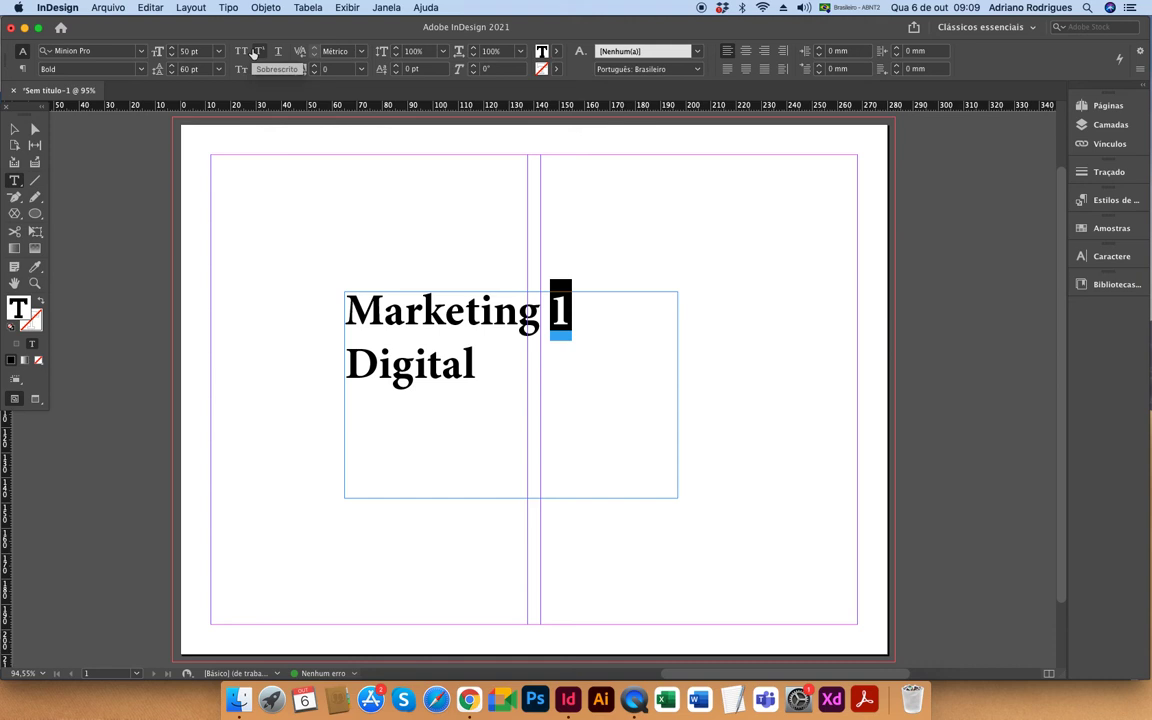
left_click(257, 52)
left_click(565, 298)
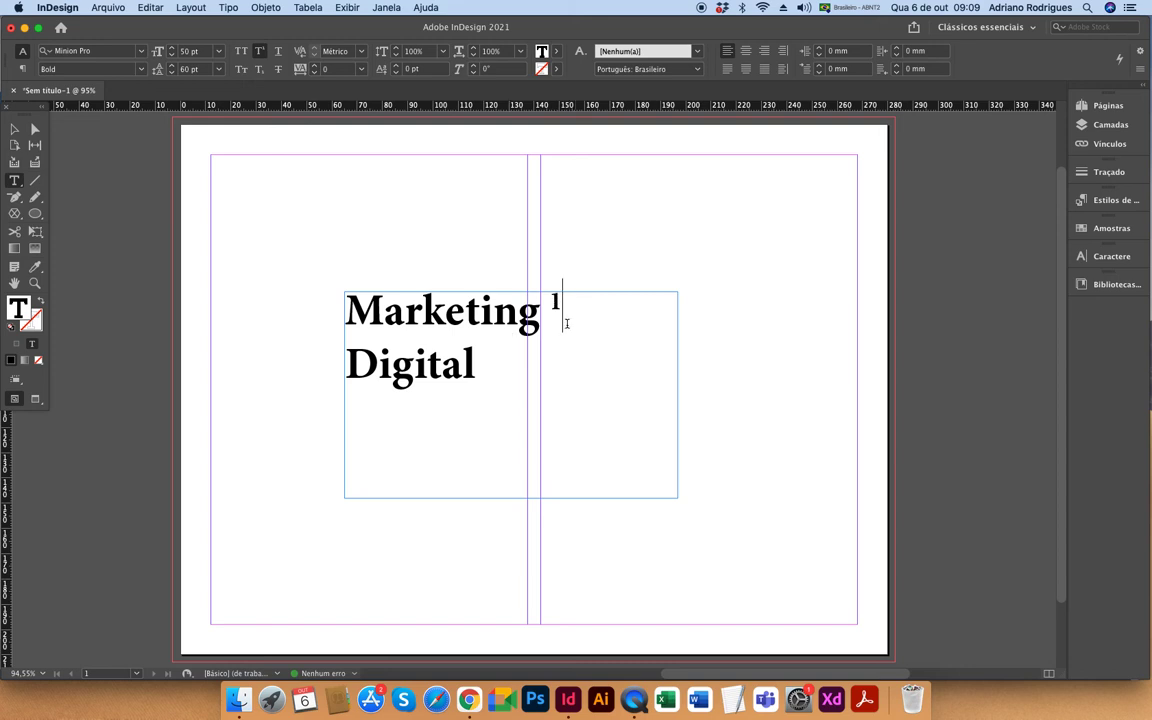
Switch the superscript "1" after "Marketing" to subscript, and delete the character after viewing it
double_click(556, 305)
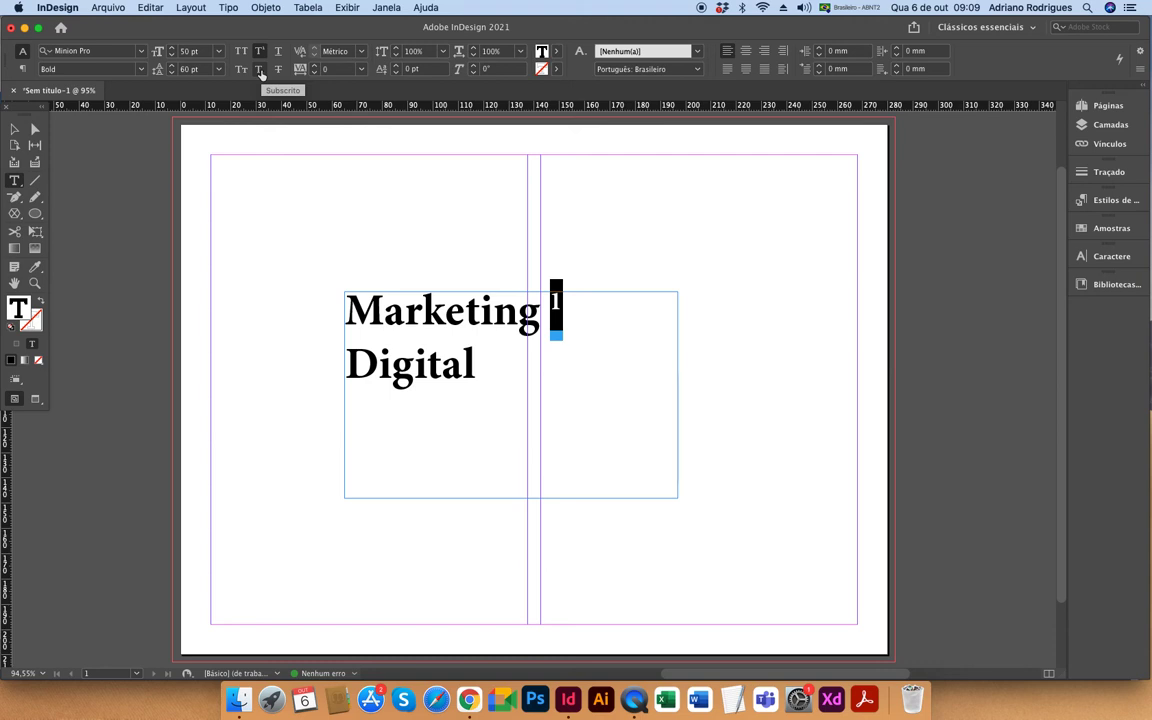
left_click(260, 72)
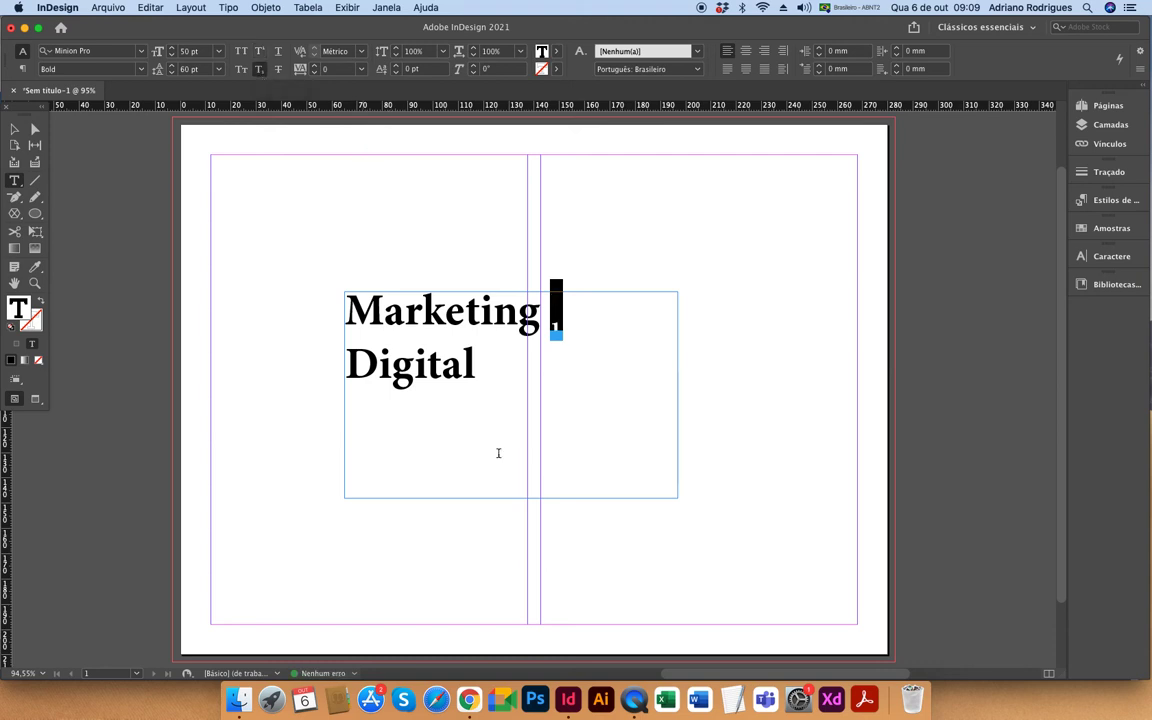
left_click(511, 319)
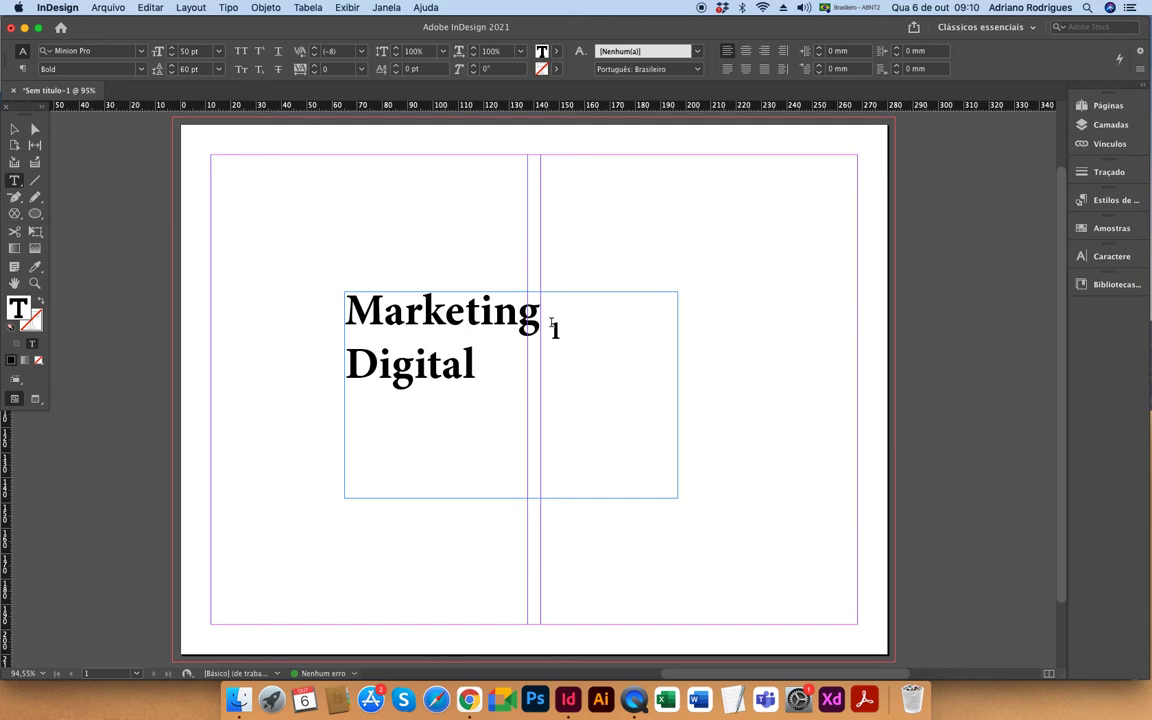
double_click(554, 330)
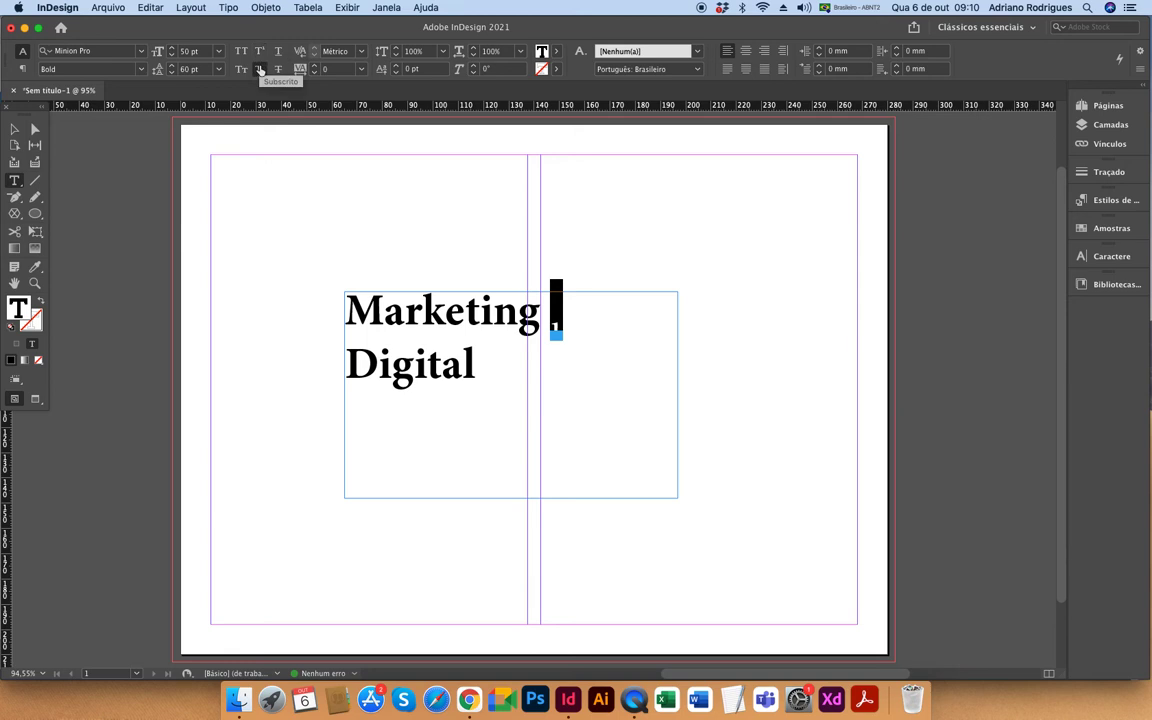
left_click(259, 69)
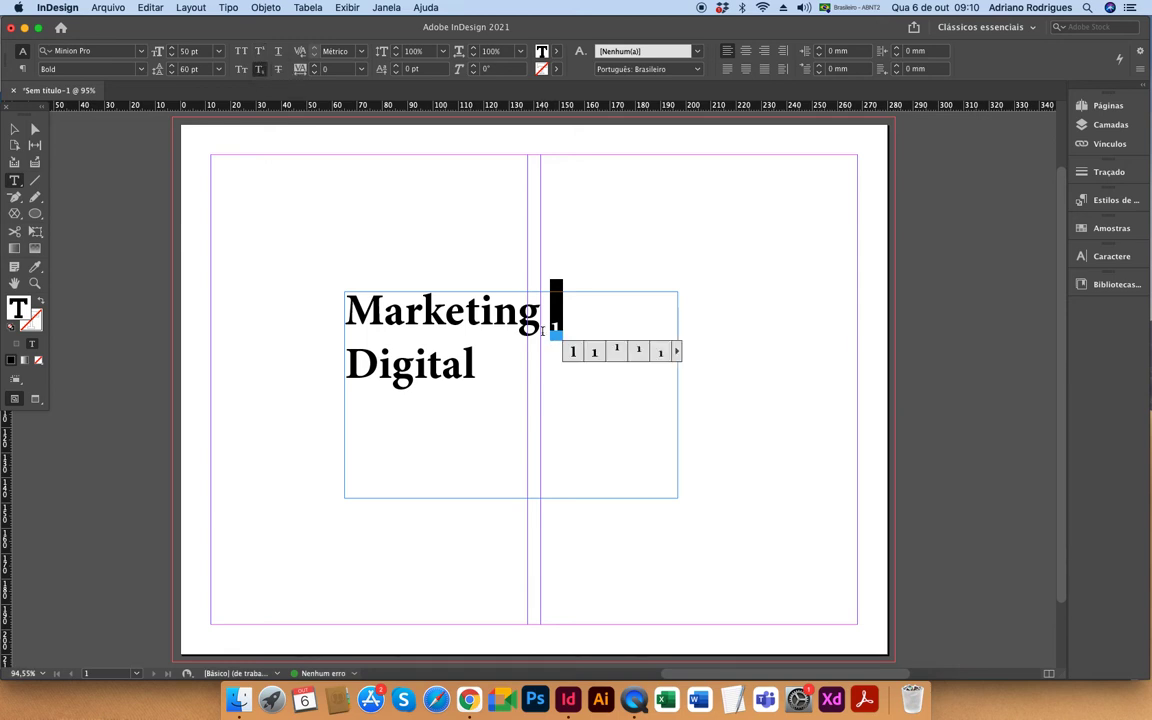
key("BackSpace")
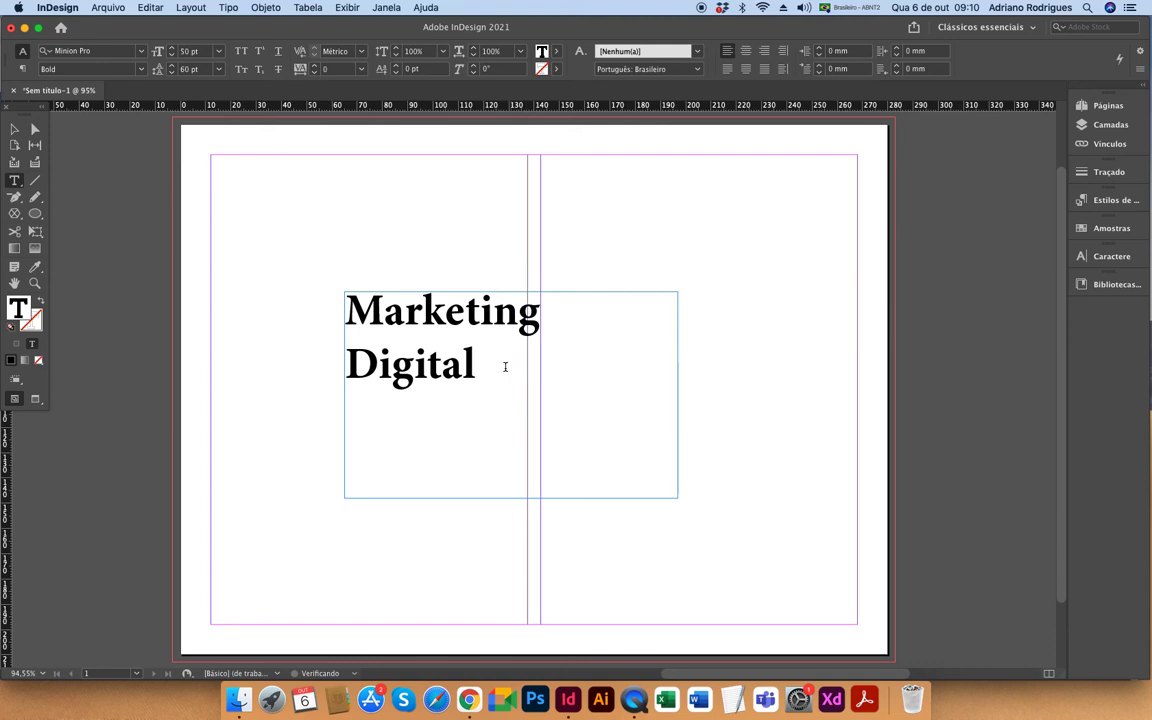
Underline the whole "Marketing Digital" text and deselect it to view the effect
left_click_drag(505, 366, 265, 279)
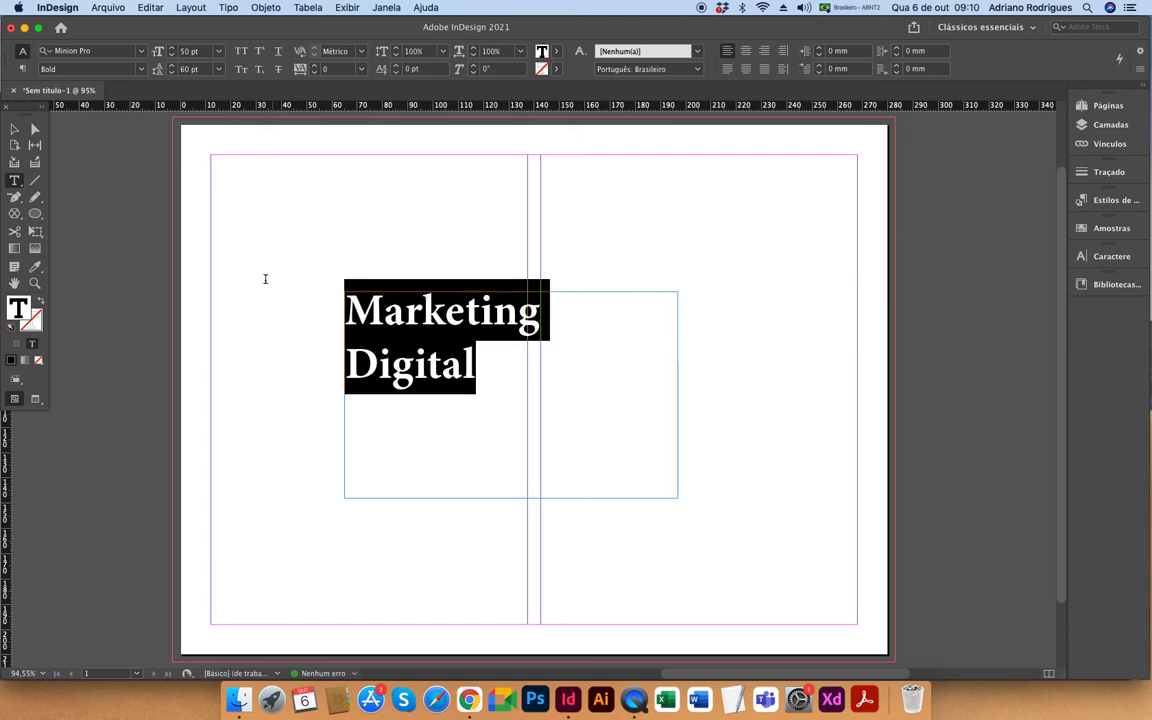
left_click(277, 52)
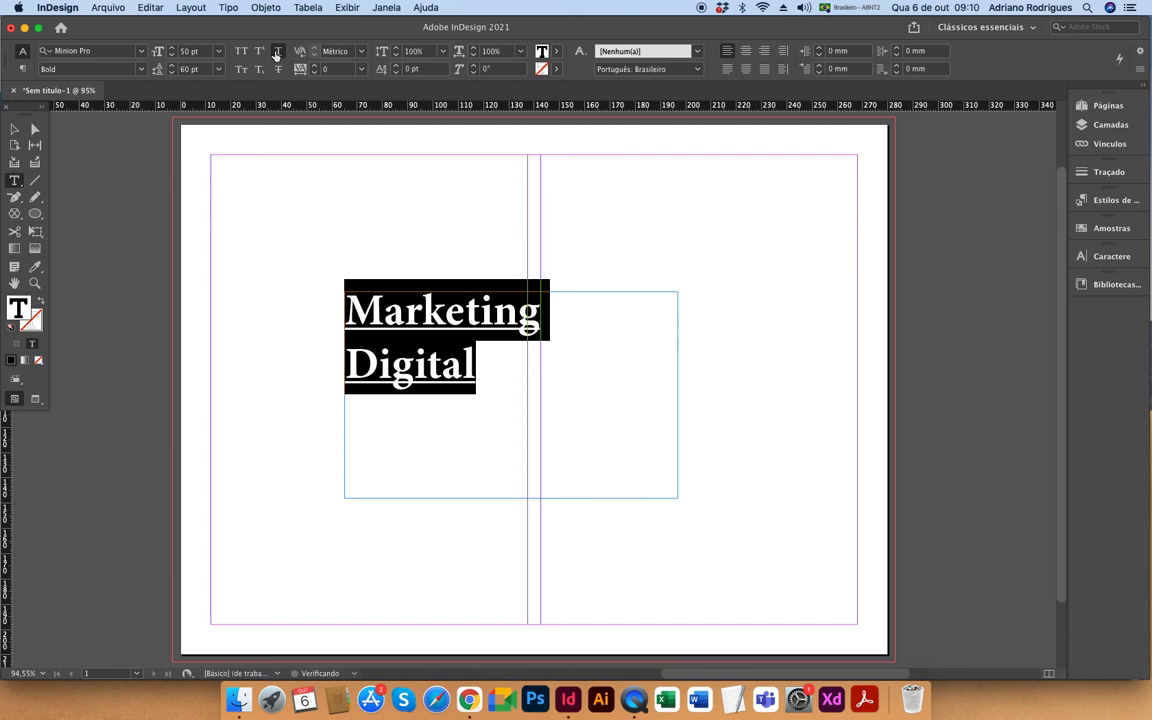
left_click(367, 331)
left_click_drag(354, 321, 509, 365)
left_click(510, 364)
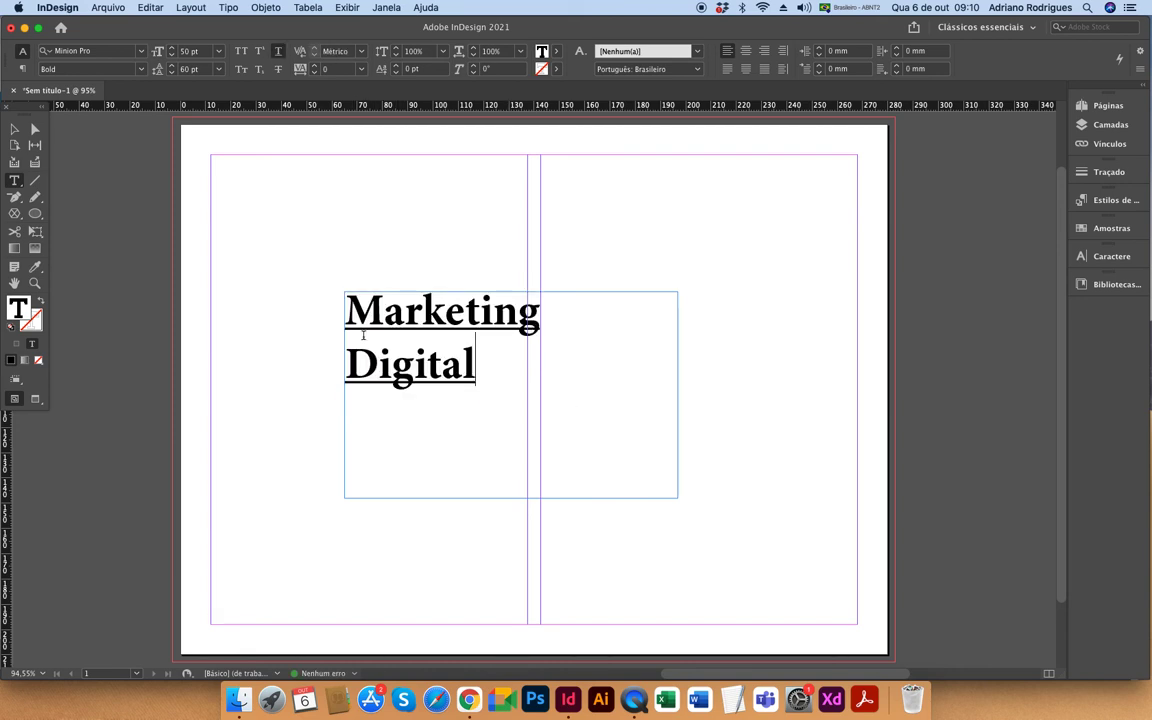
Apply Strikethrough to both lines of "Marketing Digital" and remove their underline
left_click_drag(346, 302, 499, 383)
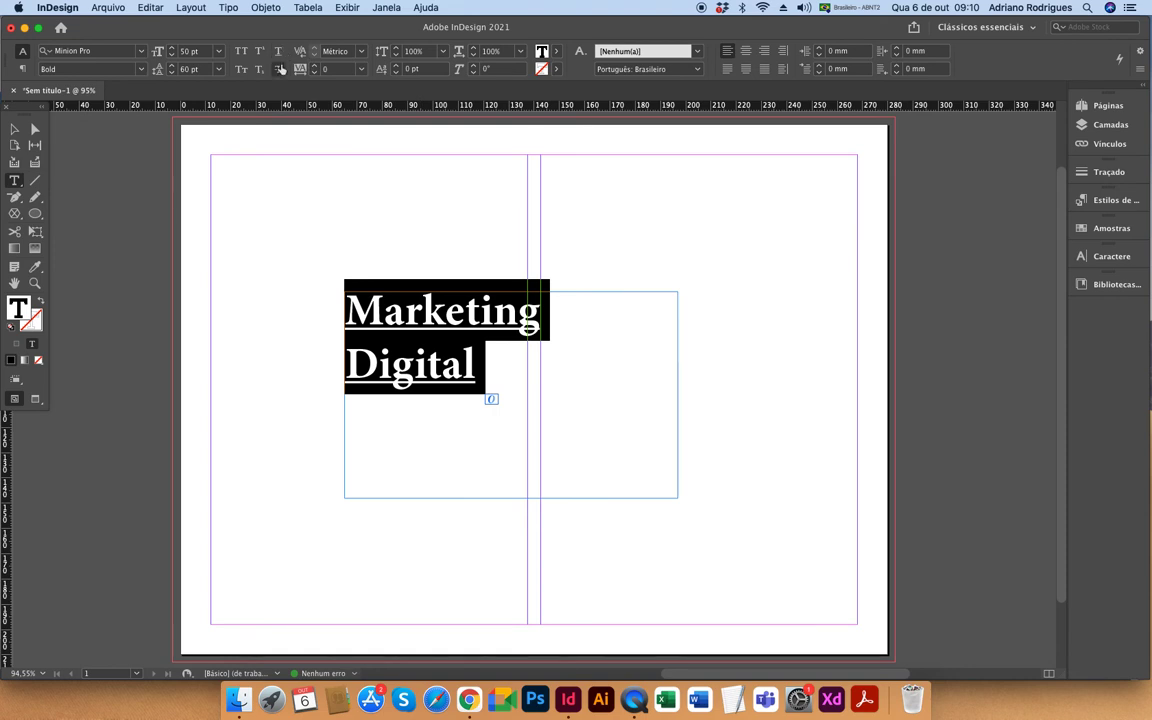
left_click(280, 68)
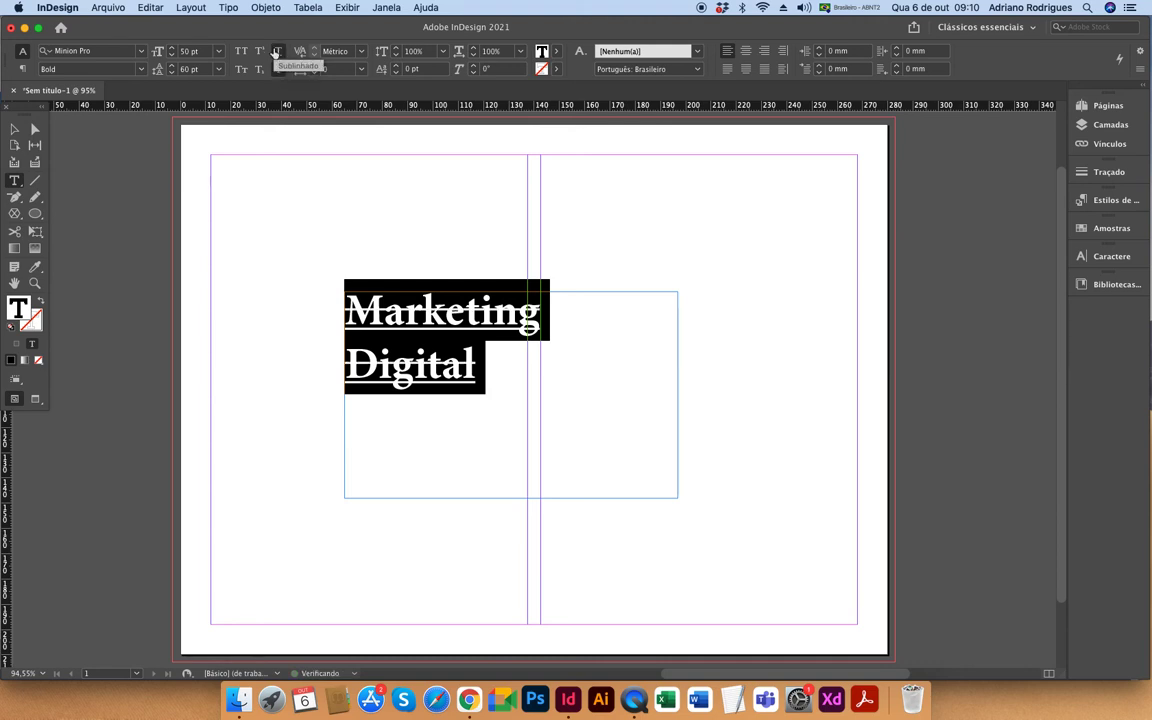
left_click(279, 52)
left_click(445, 310)
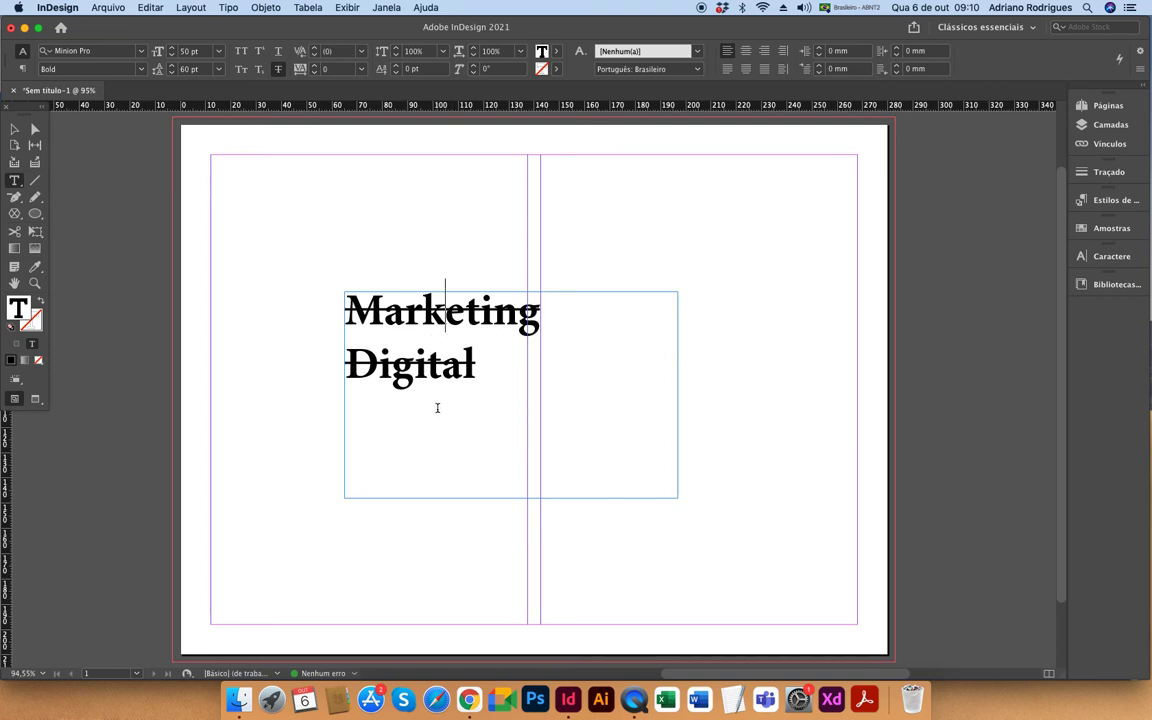
Try Underline together with Strikethrough on "Marketing Digital", toggle Strikethrough off and on, and remove the underline from all but the final "l"
left_click_drag(474, 368, 345, 300)
left_click(279, 52)
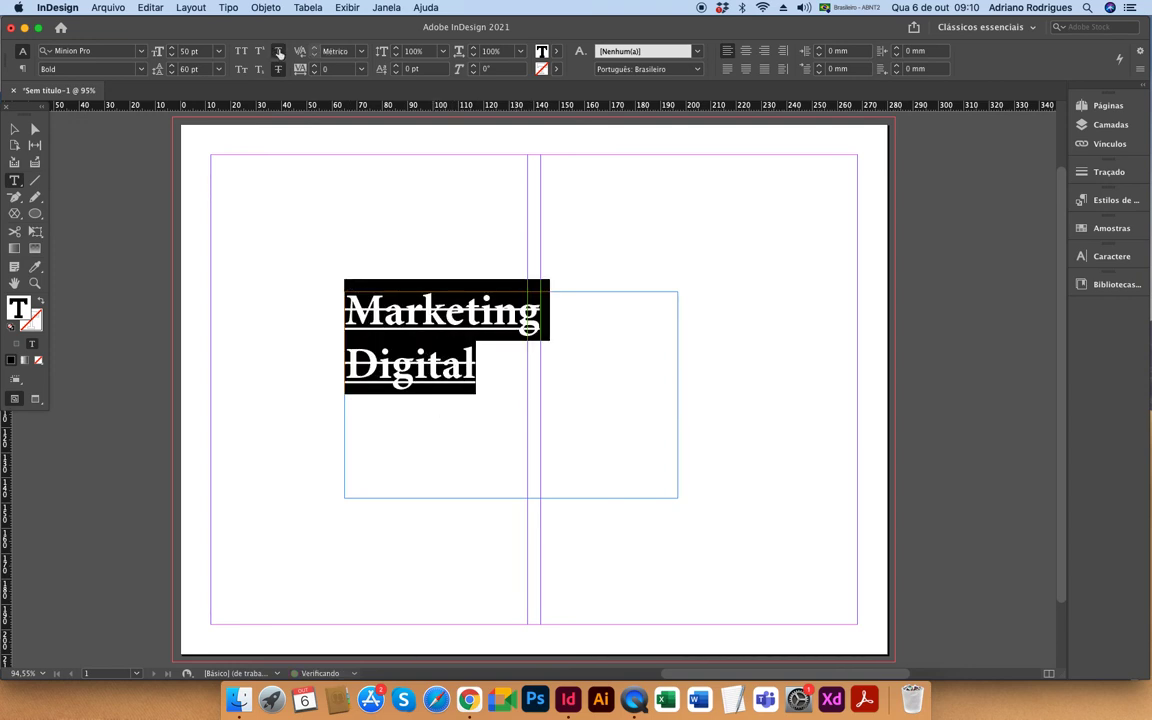
left_click(462, 345)
left_click_drag(462, 345, 345, 300)
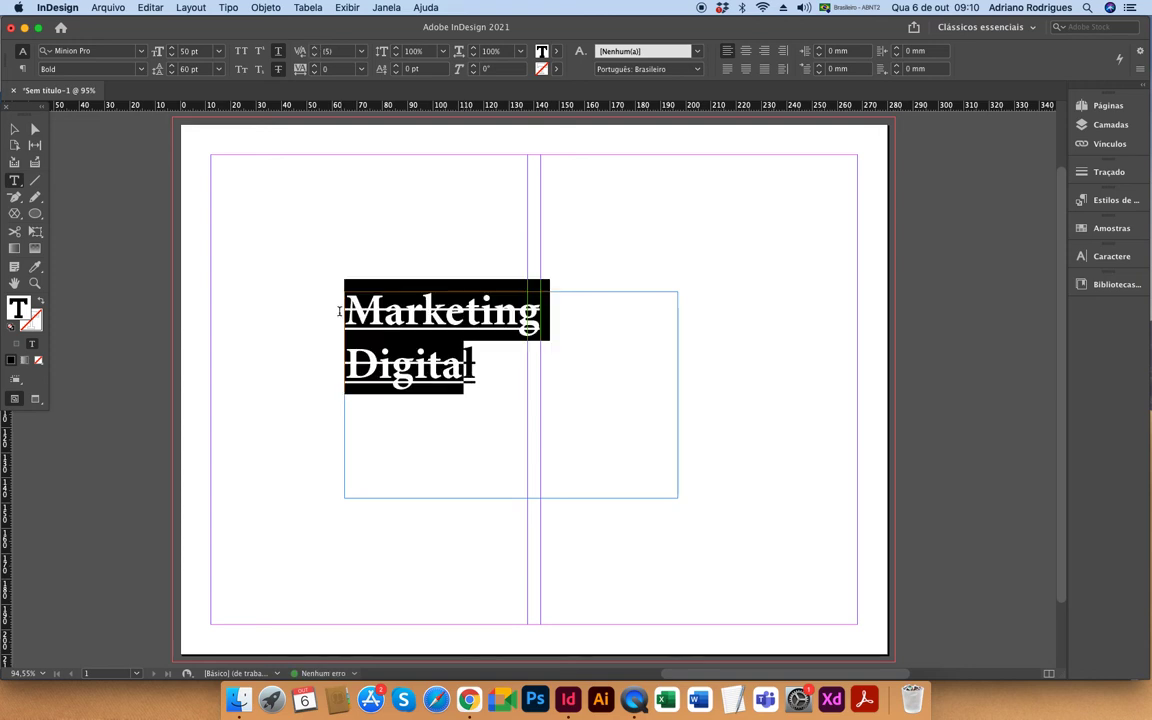
left_click(278, 70)
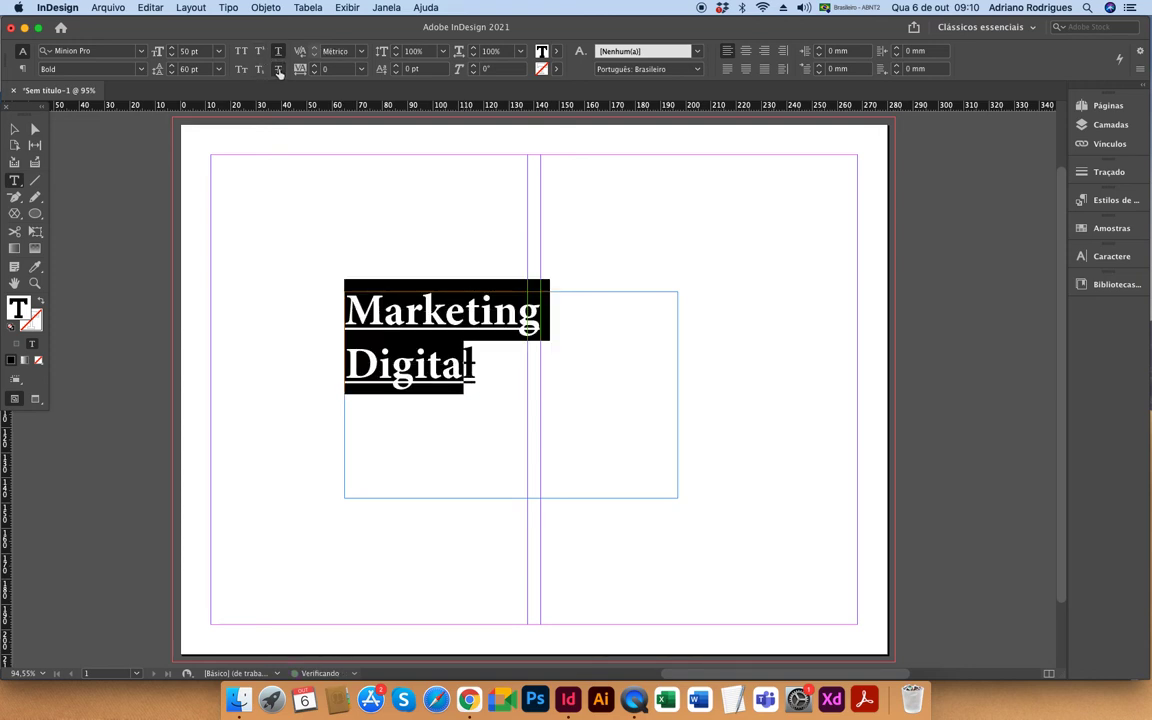
left_click(278, 70)
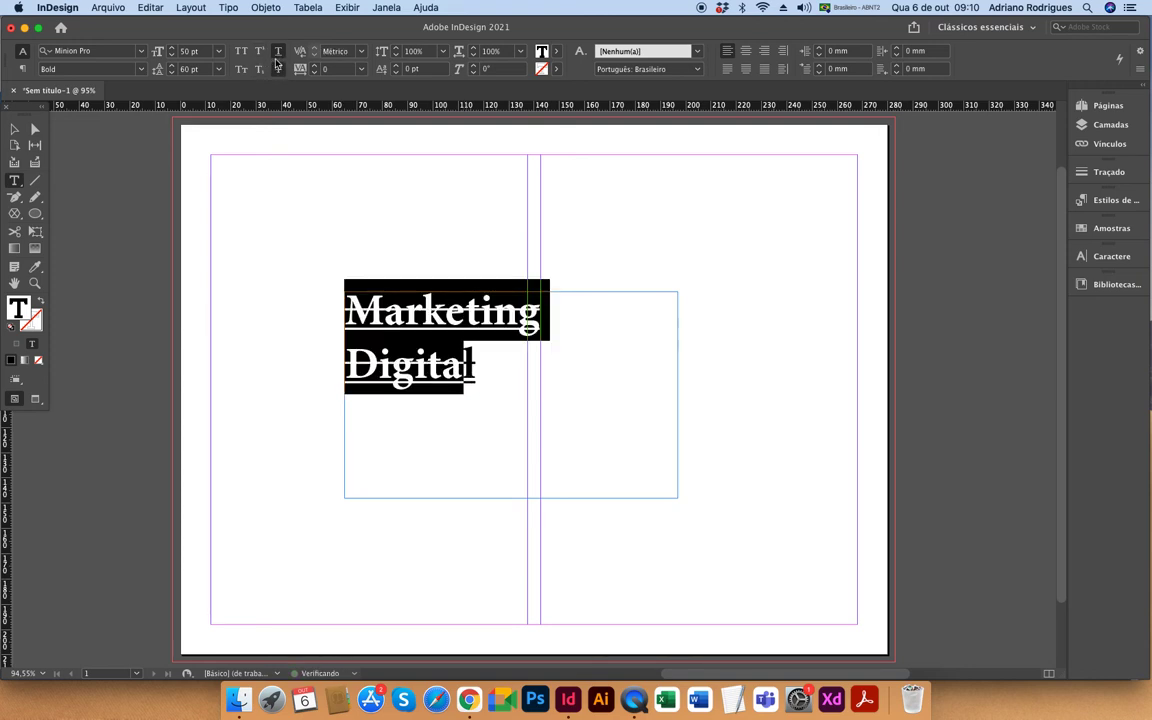
left_click(472, 330)
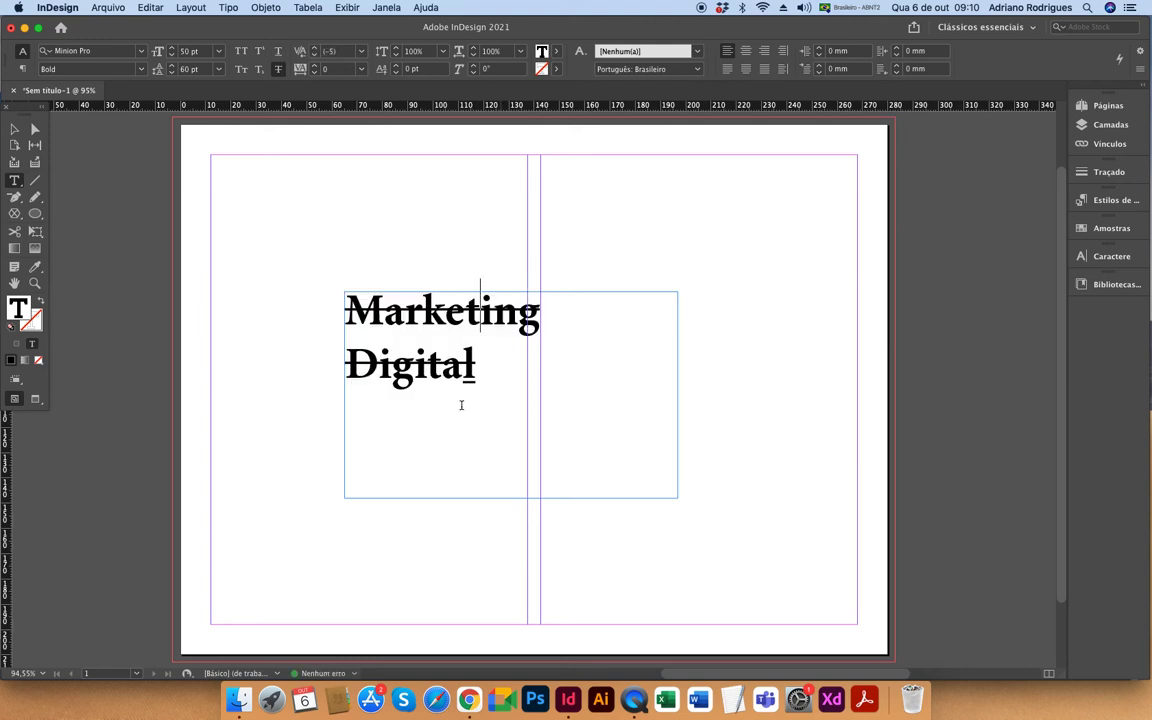
Remove the strikethrough from the whole "Marketing Digital" text
left_click_drag(472, 372, 334, 316)
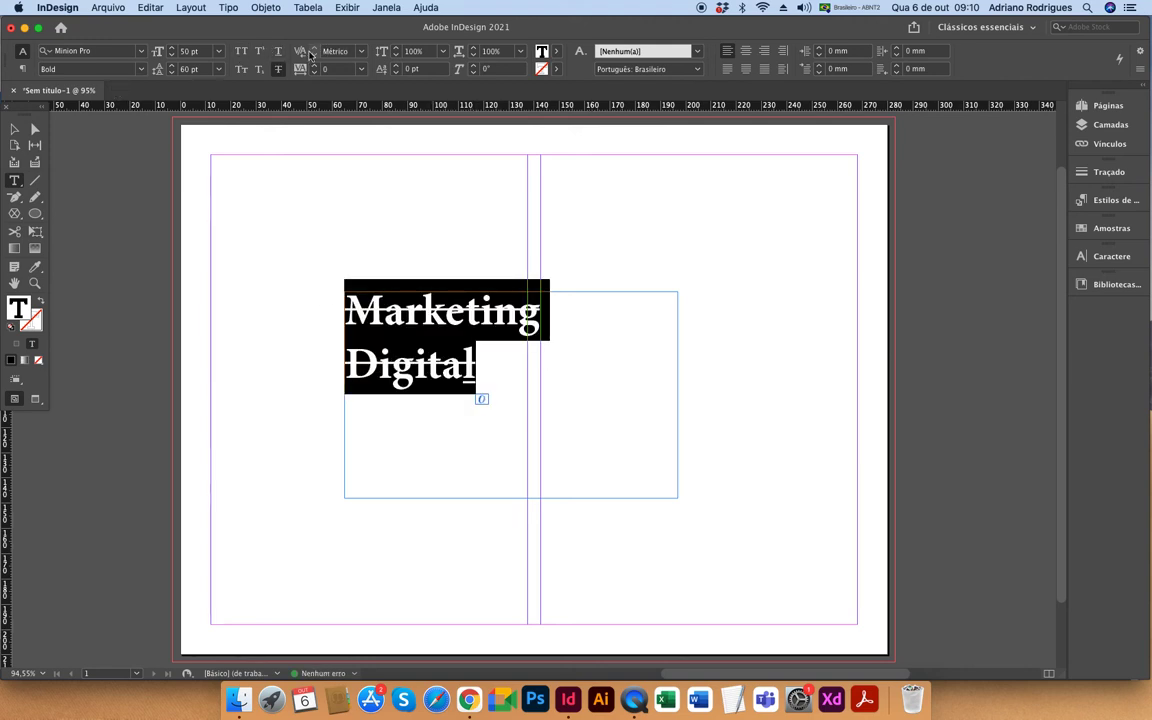
left_click(279, 70)
left_click(279, 70)
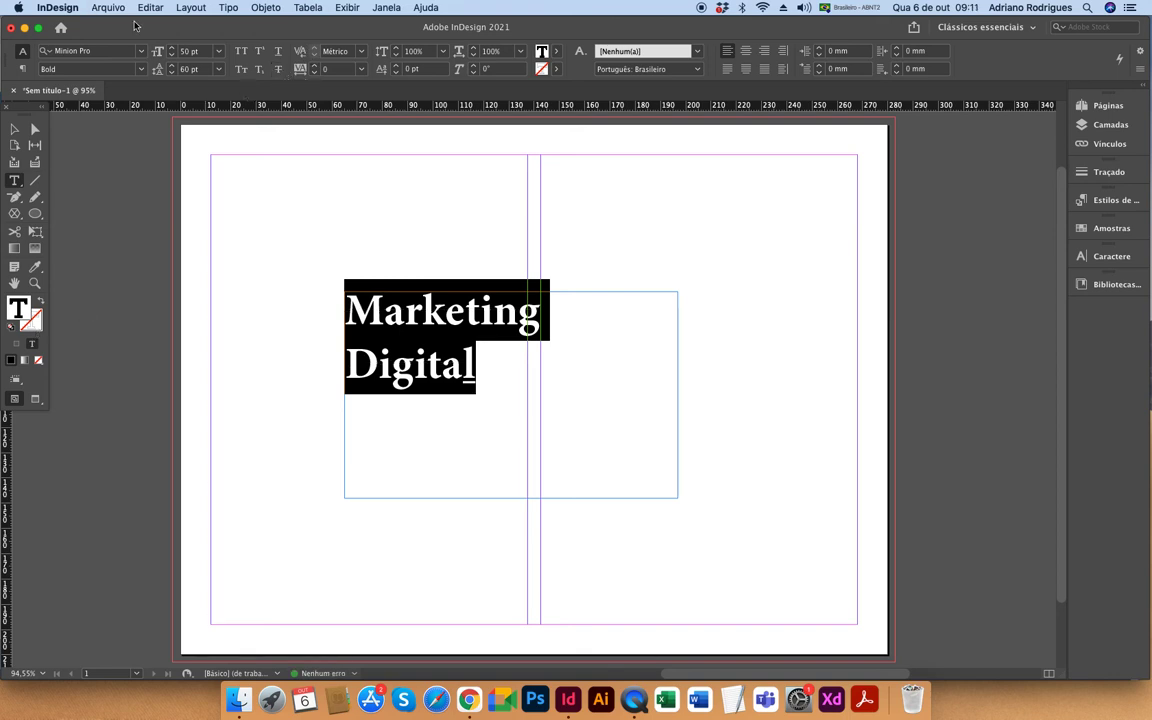
Set the selected text's font size to 80 pt and its leading to Auto
left_click(188, 51)
type("80")
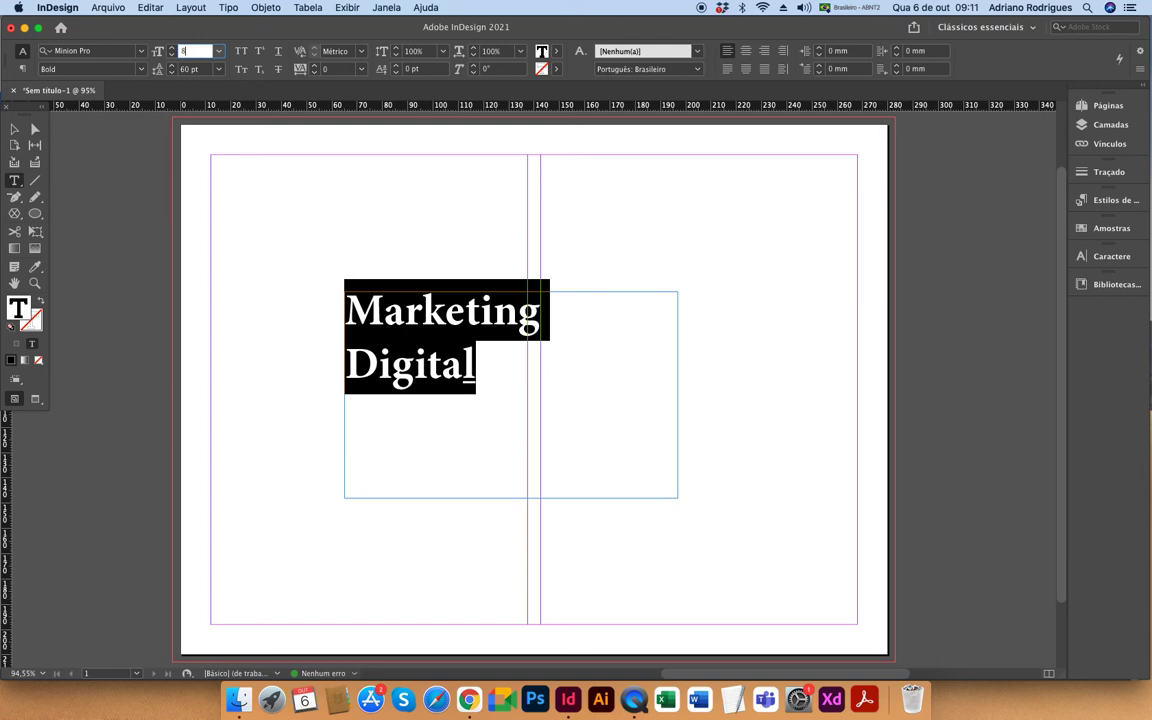
key("Return")
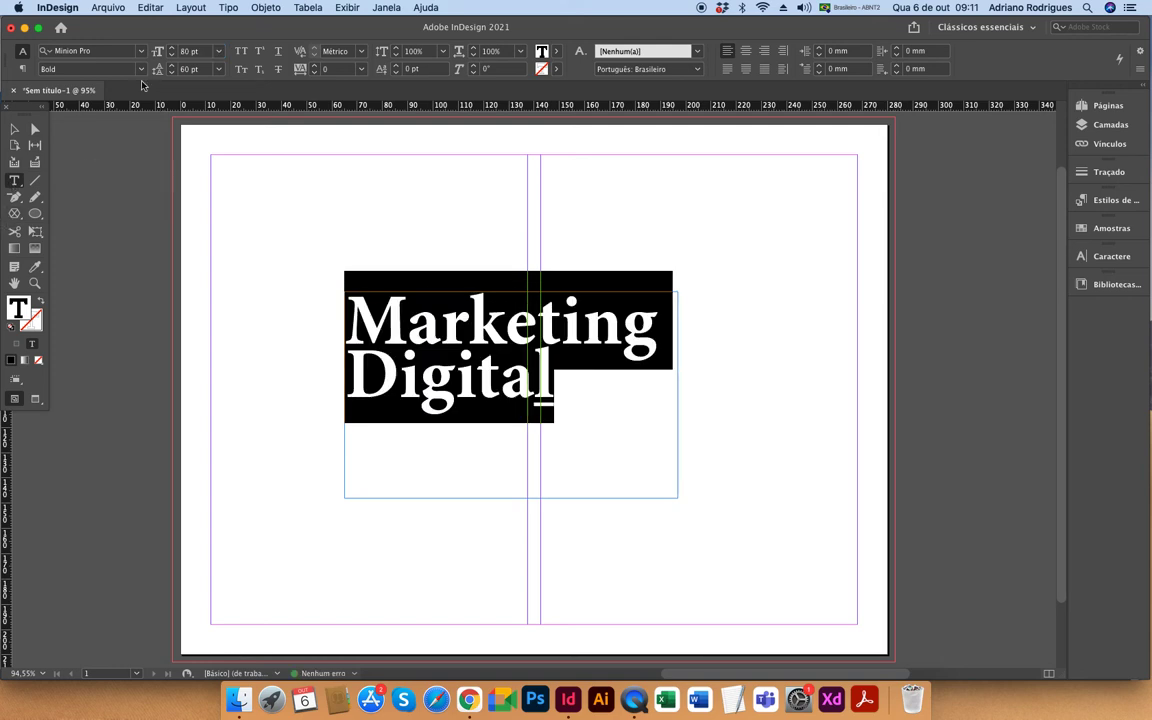
left_click(217, 69)
left_click(230, 86)
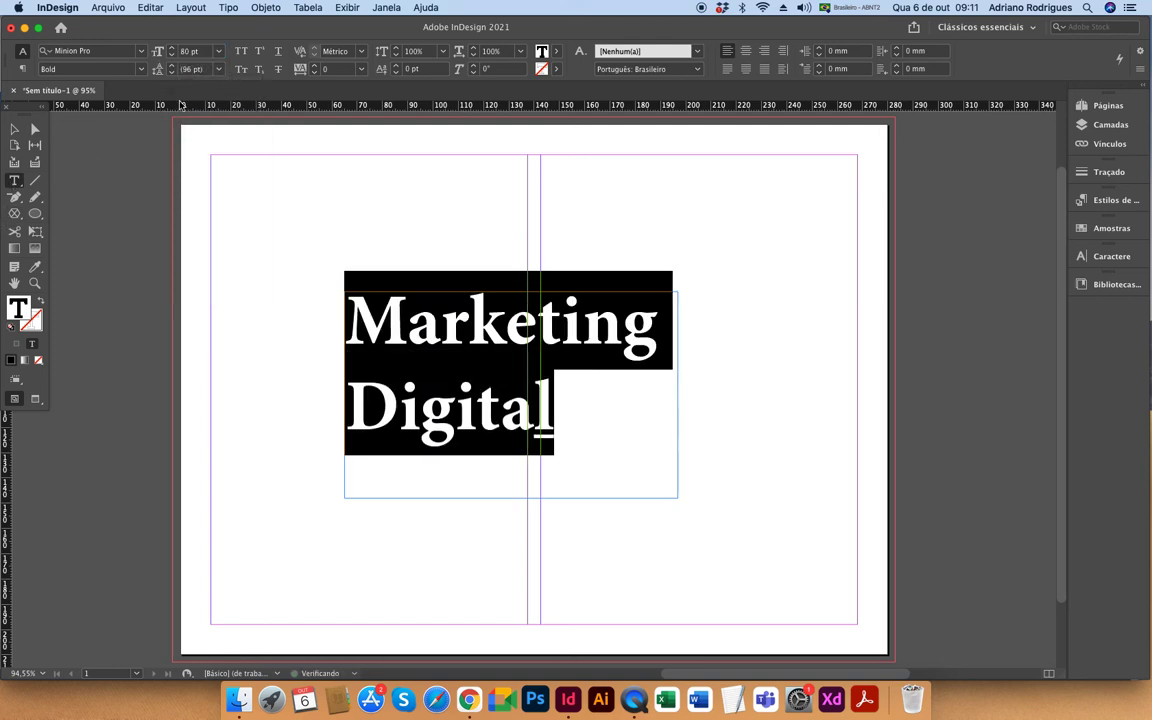
Enlarge the text frame from its lower-right corner to about 166 mm wide and 98 mm high
left_click(15, 128)
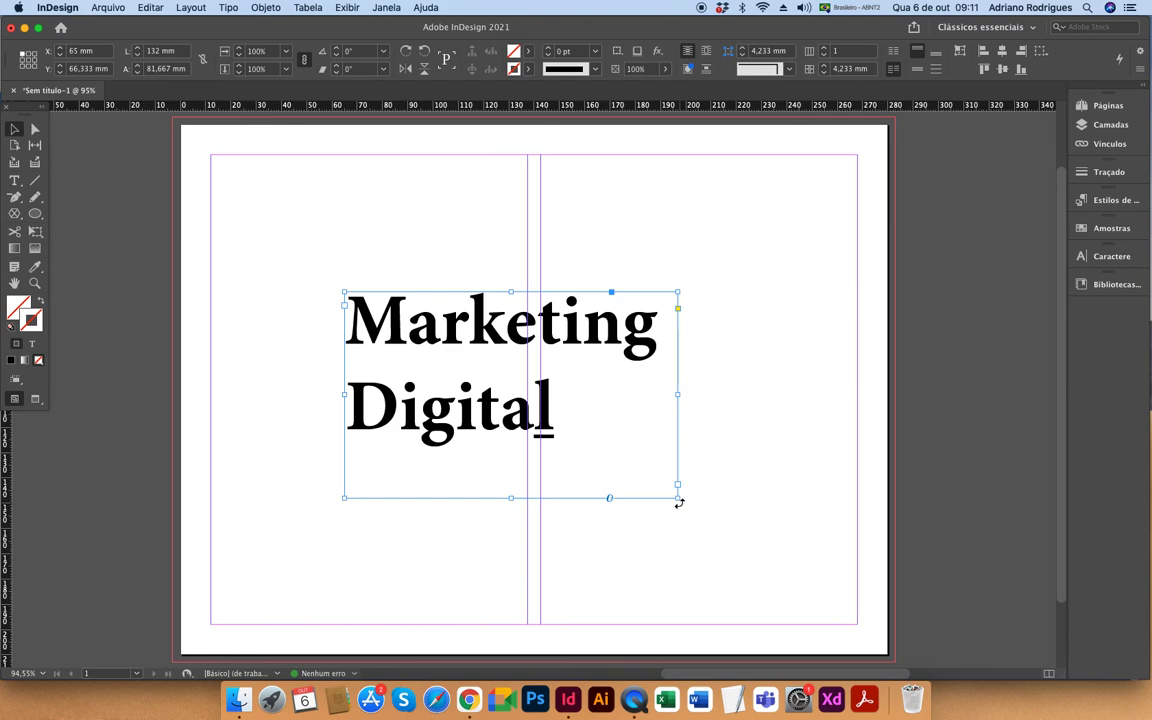
left_click_drag(679, 497, 765, 540)
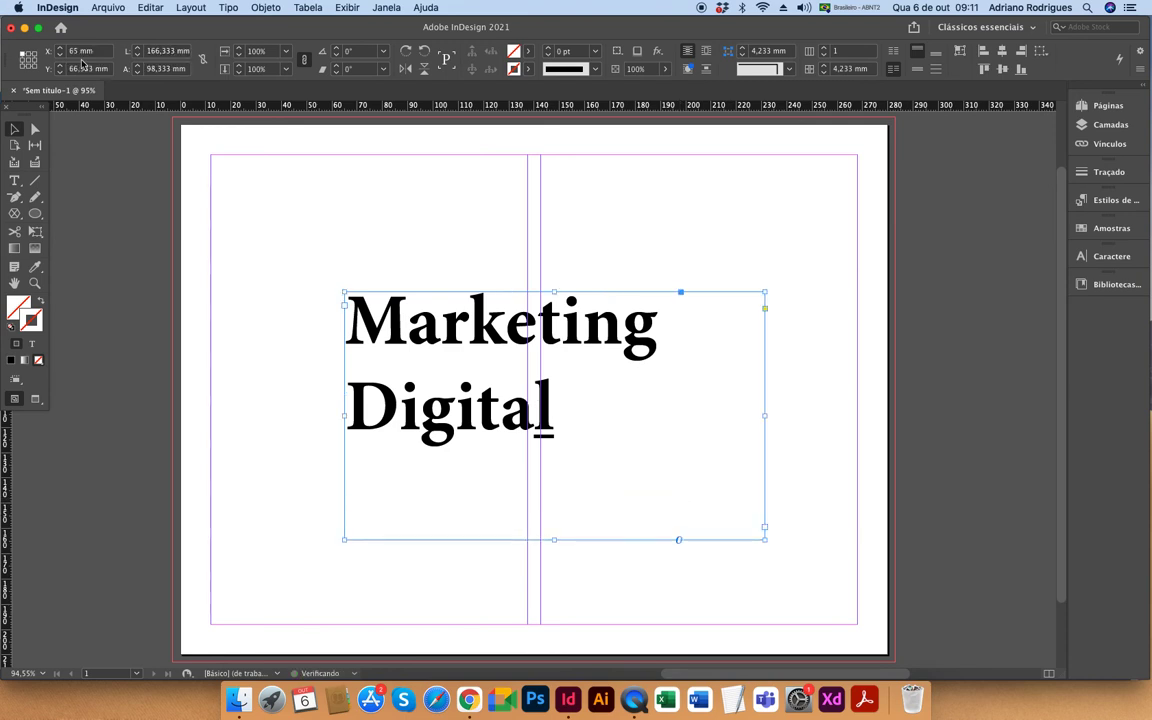
Remove the leftover underline under the final "l" of "Digital" by clearing Underline from the whole text
left_click(14, 180)
left_click_drag(565, 447, 296, 296)
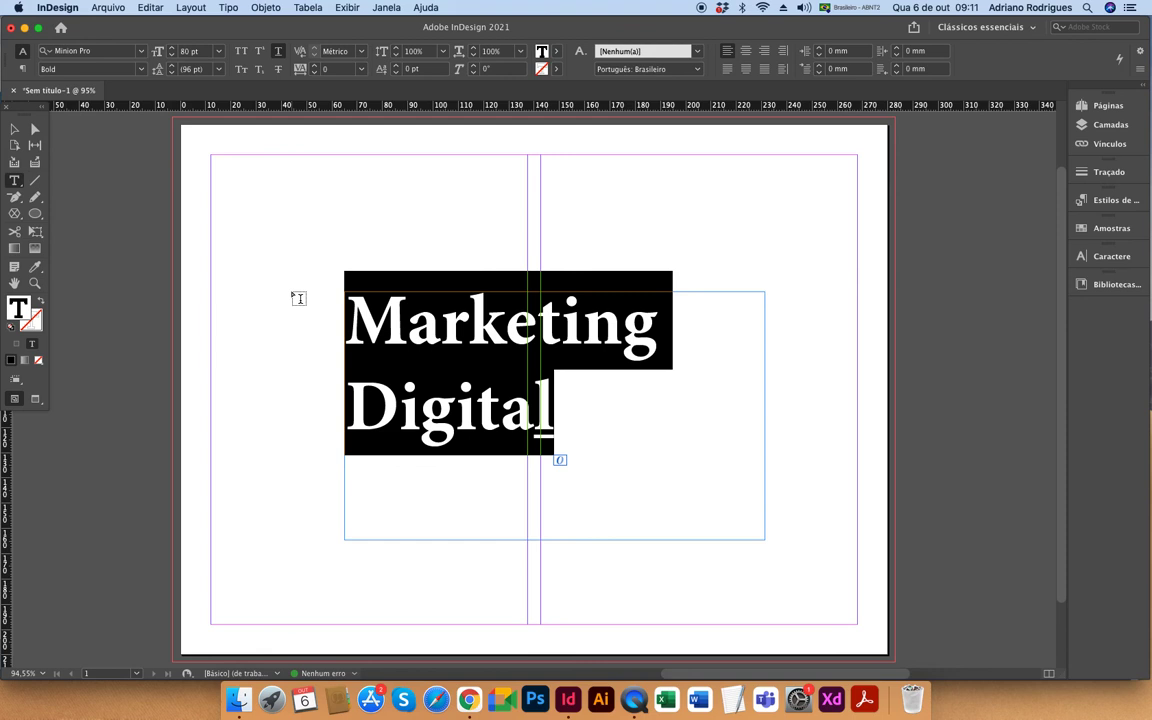
left_click(279, 52)
left_click(279, 52)
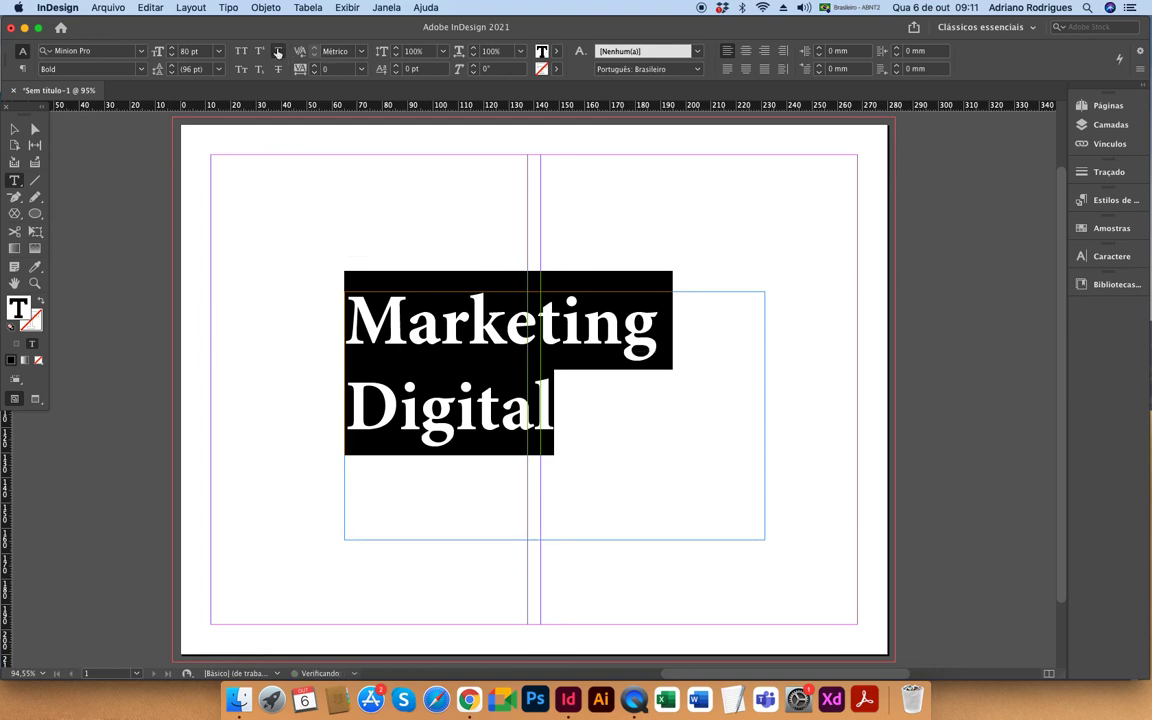
Select the whole "Marketing Digital" text and set its tracking to 75, keeping Metric kerning
left_click(614, 494)
left_click_drag(566, 424, 319, 332)
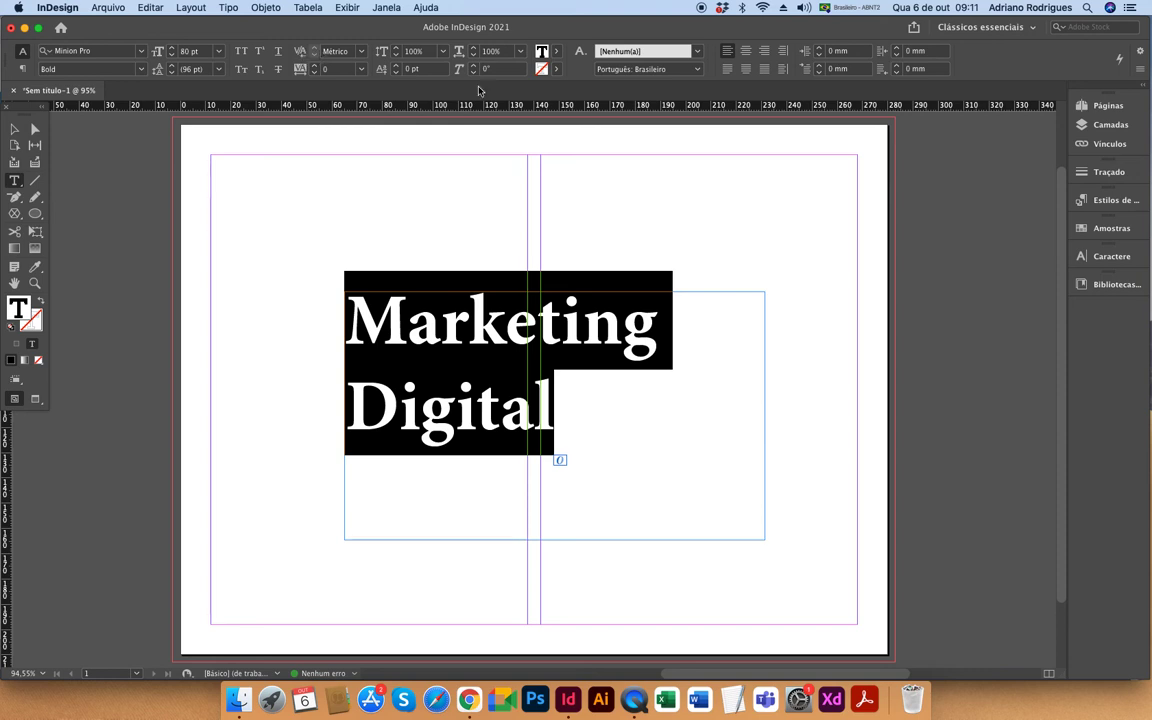
left_click(363, 51)
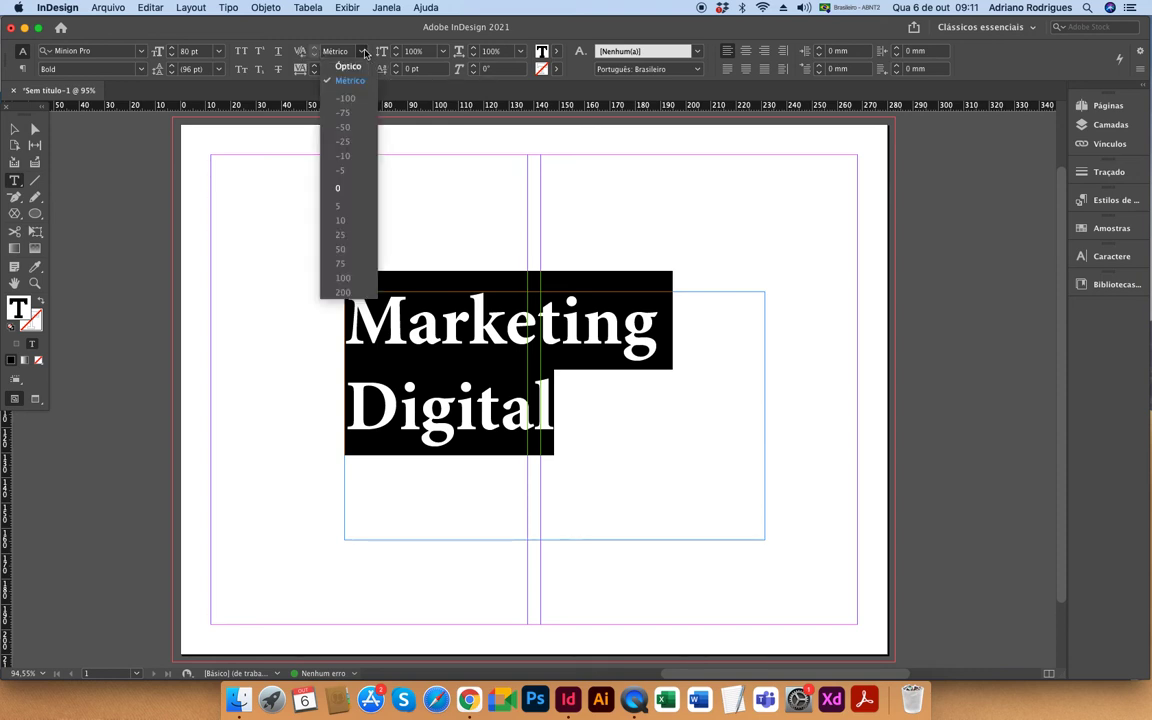
left_click(364, 52)
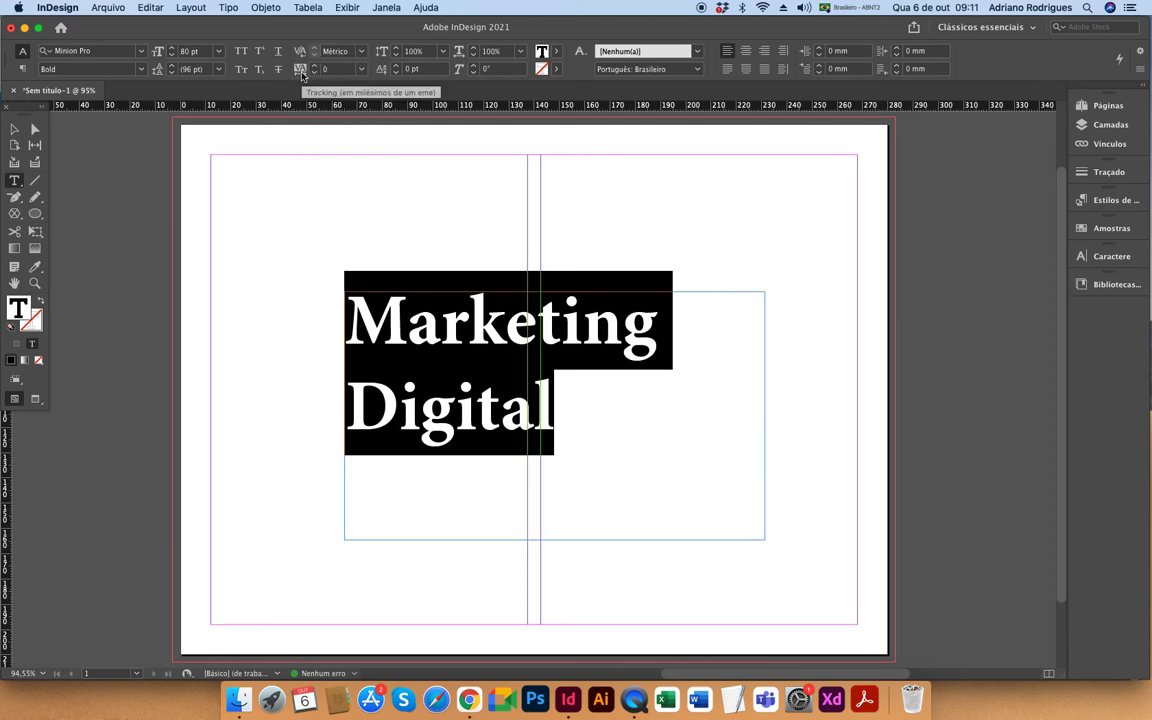
left_click(361, 69)
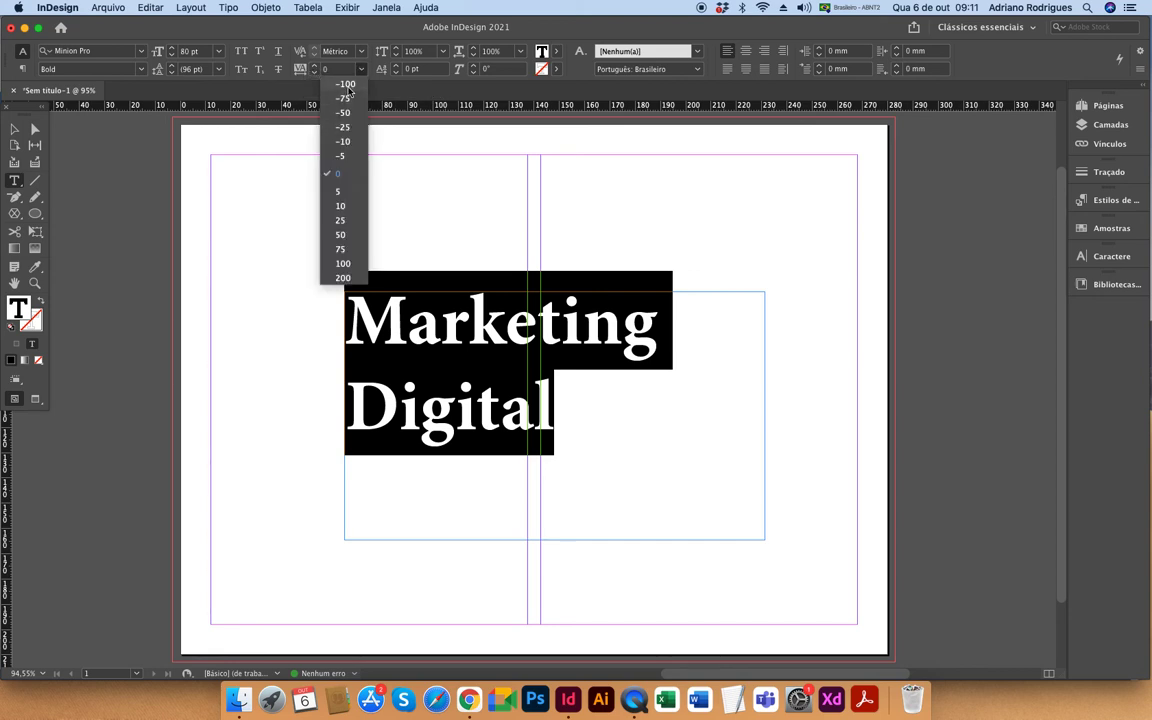
left_click(340, 249)
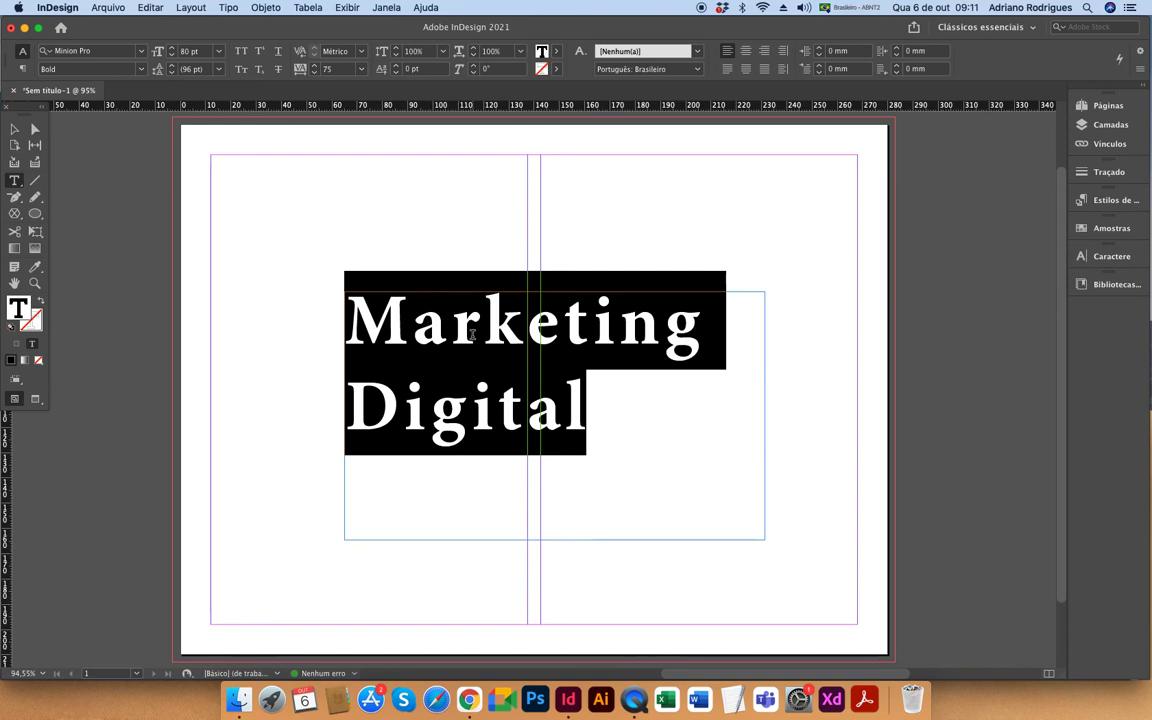
Reselect all of "Marketing Digital" and increase its tracking to 150
left_click(512, 380)
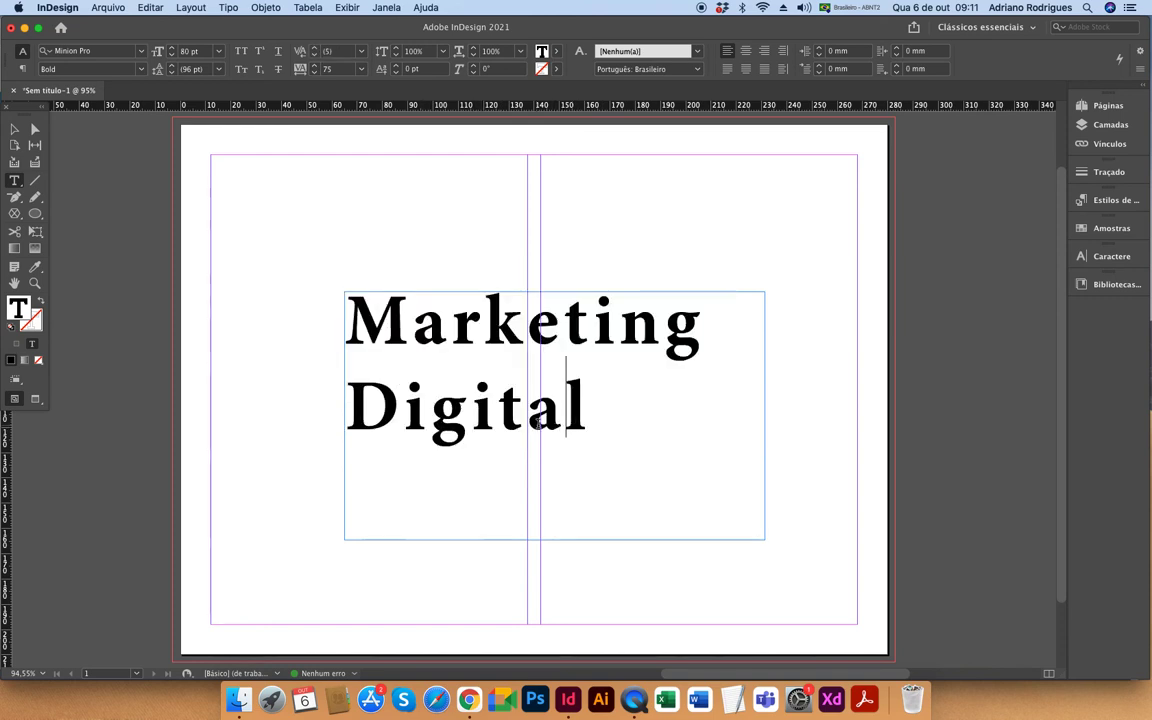
left_click_drag(580, 425, 350, 322)
left_click(334, 71)
left_click_drag(334, 71, 320, 72)
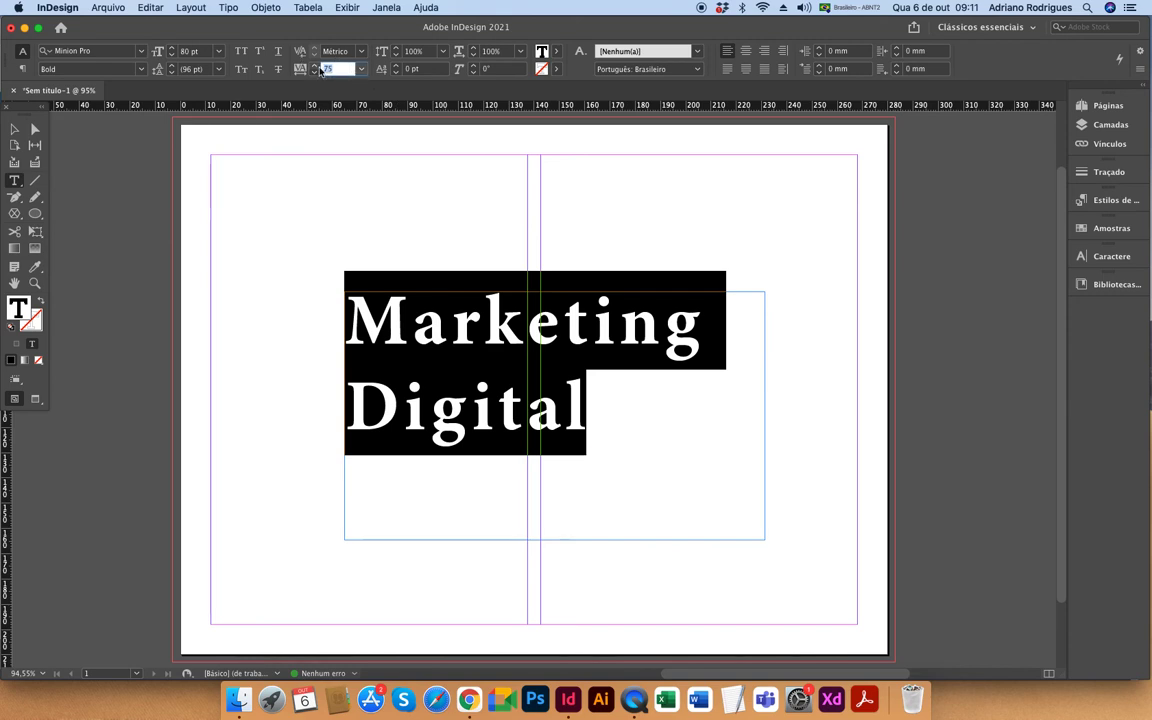
type("150")
key("Return")
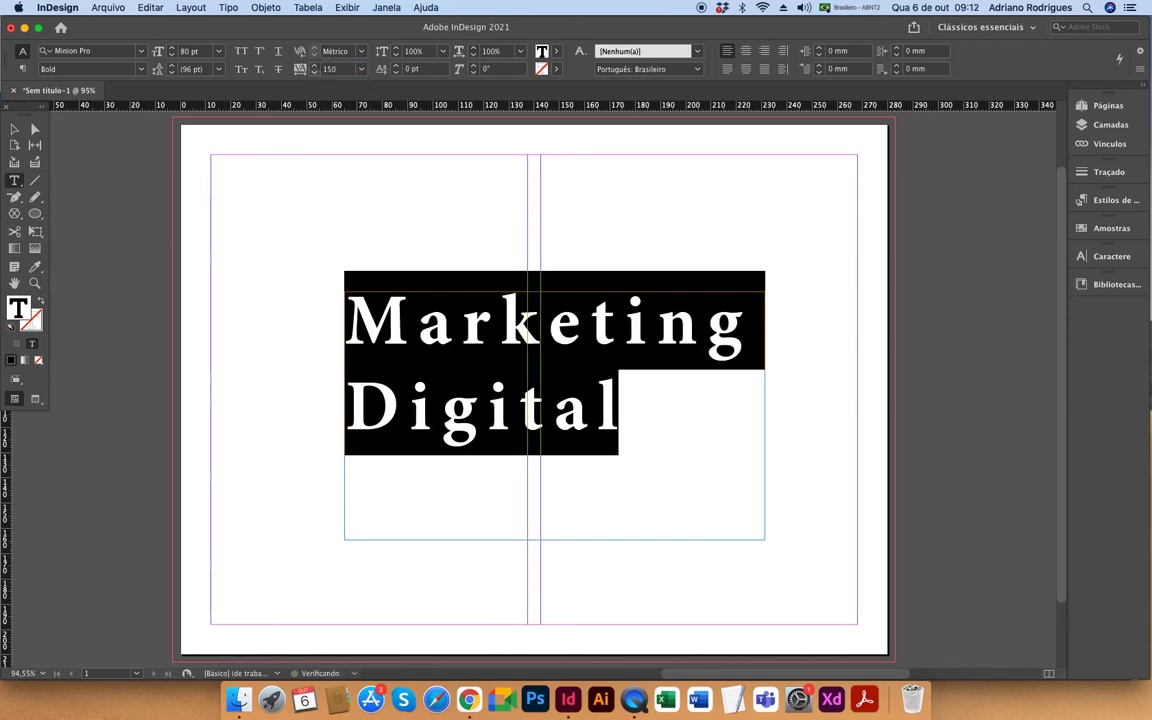
Tighten the tracking of the whole "Marketing Digital" text to -100, and reset it to 0
left_click(487, 345)
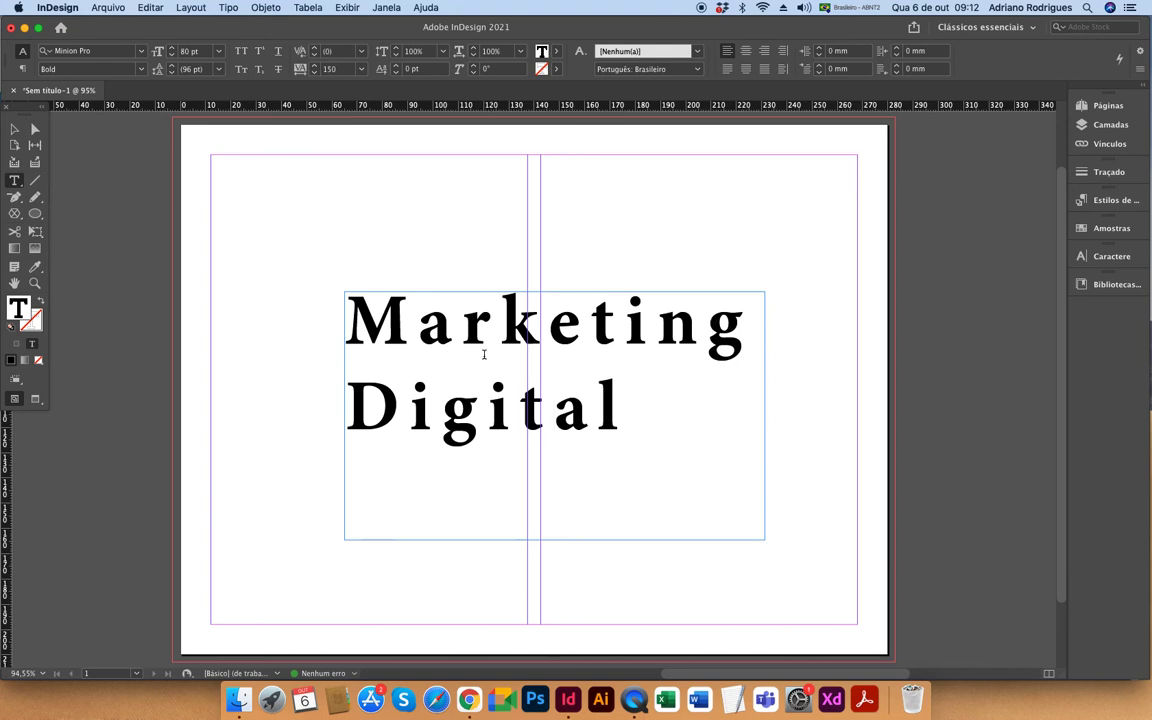
left_click_drag(631, 429, 334, 320)
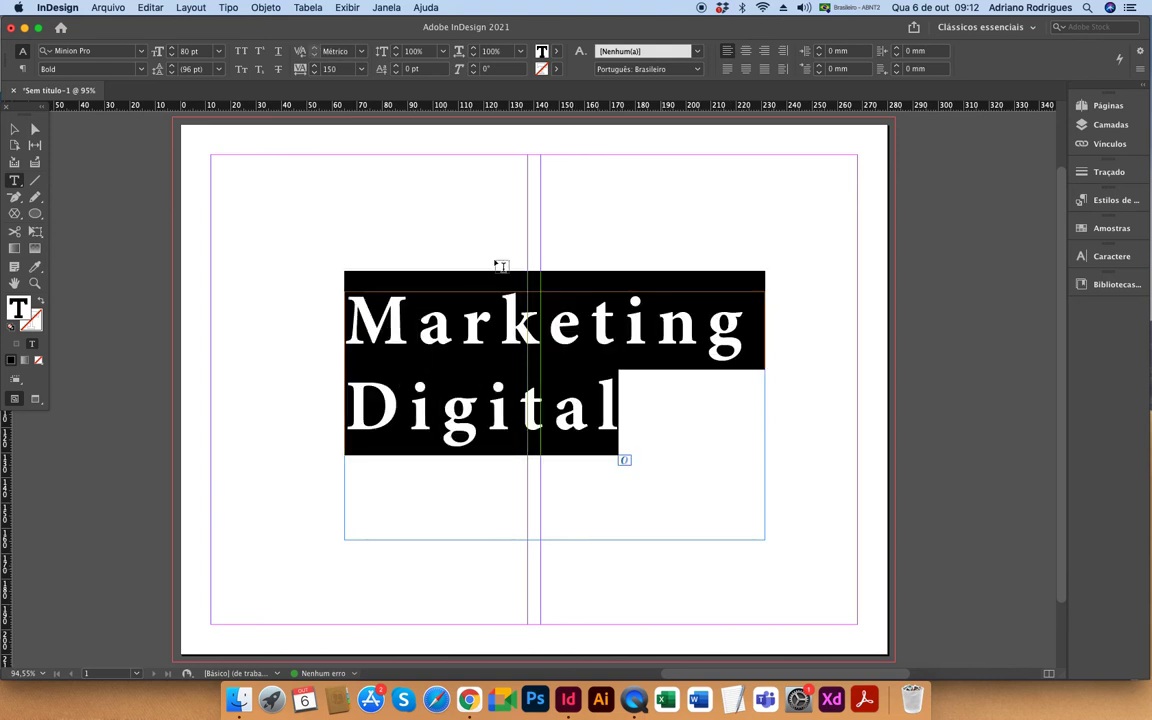
left_click(301, 68)
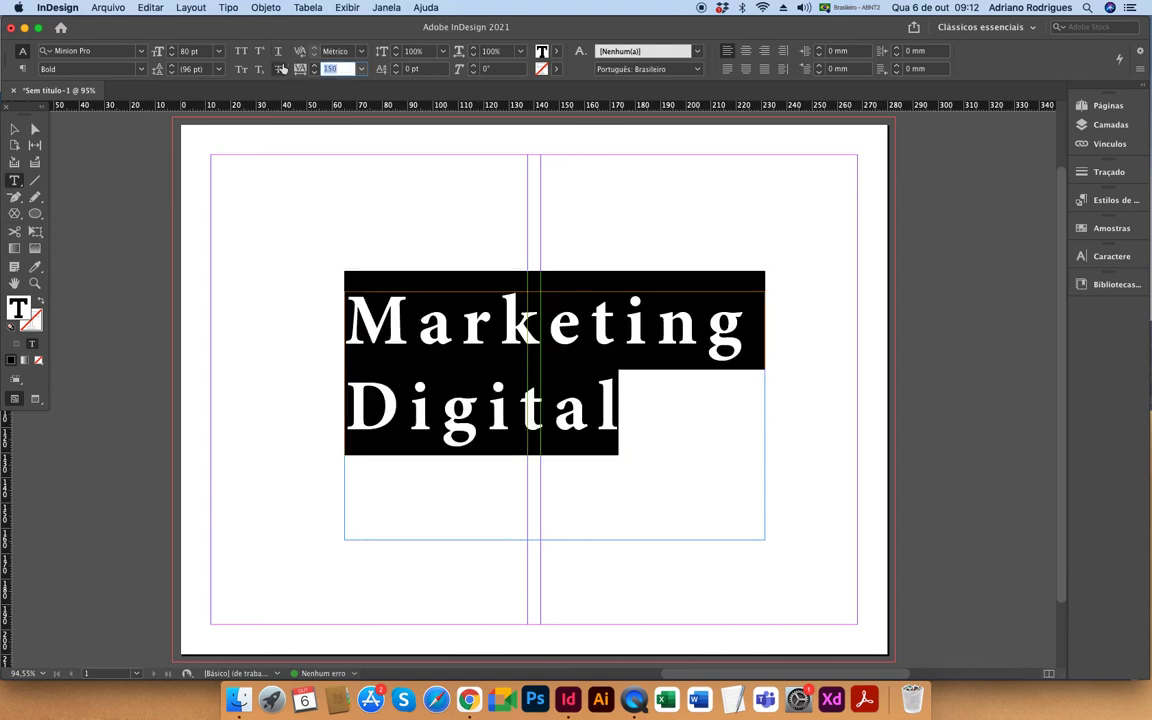
type("-100")
key("Return")
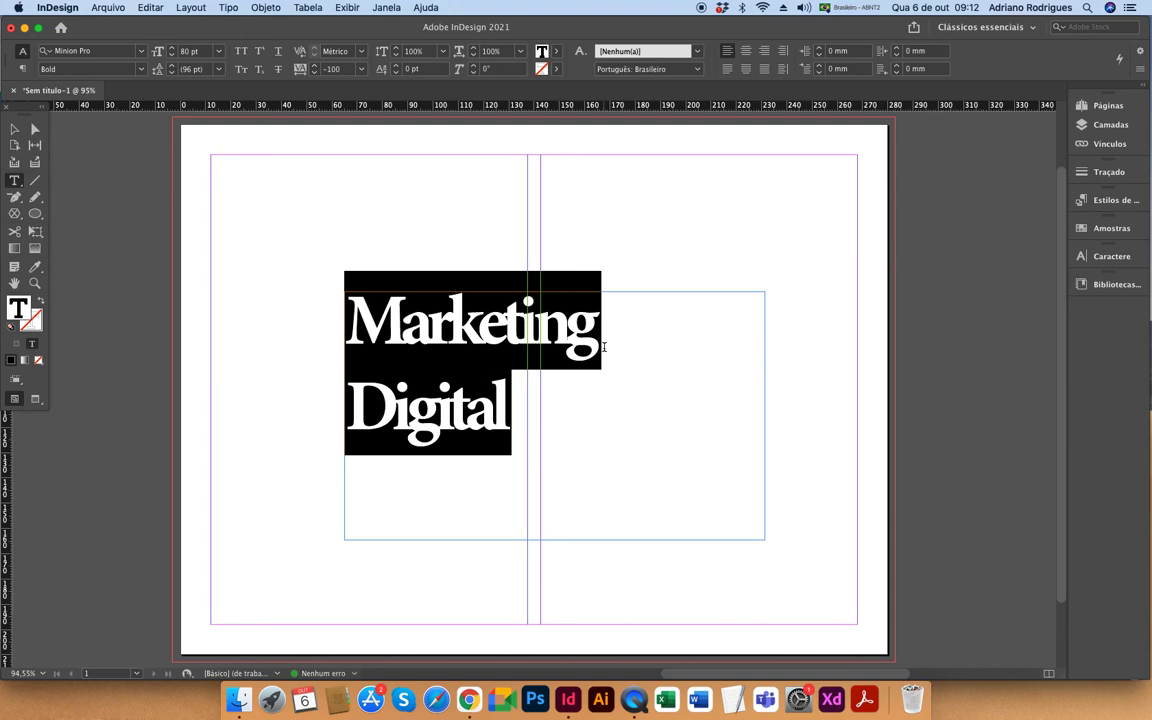
left_click(361, 69)
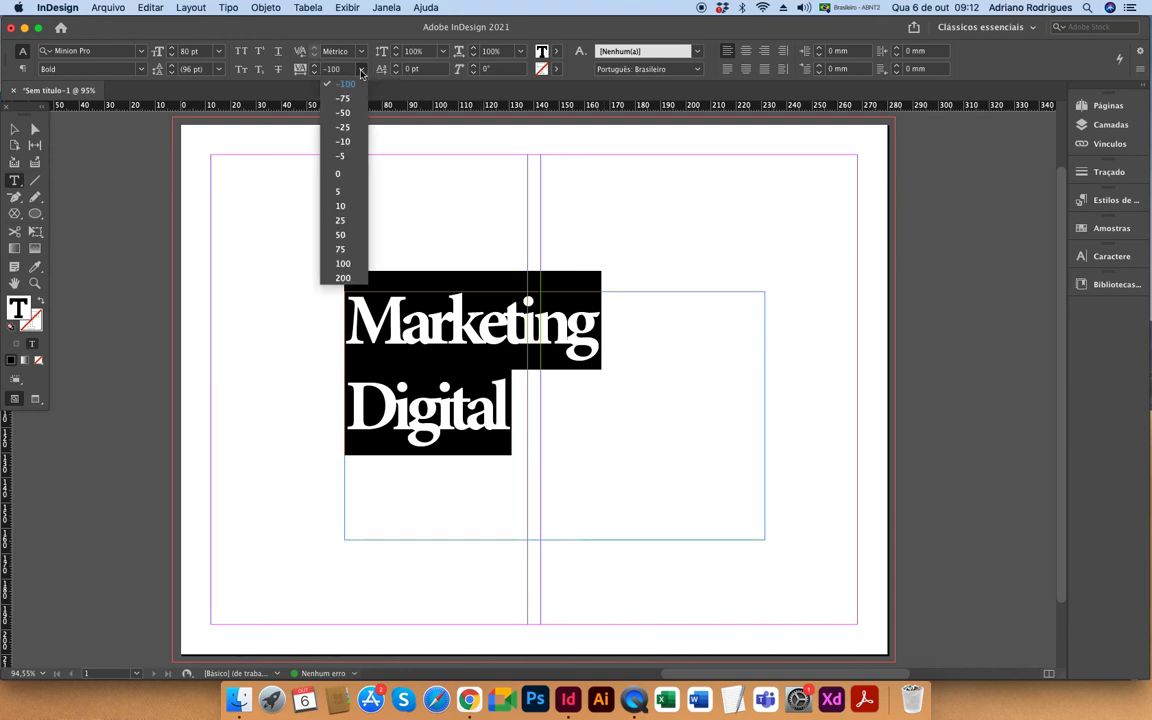
left_click(344, 177)
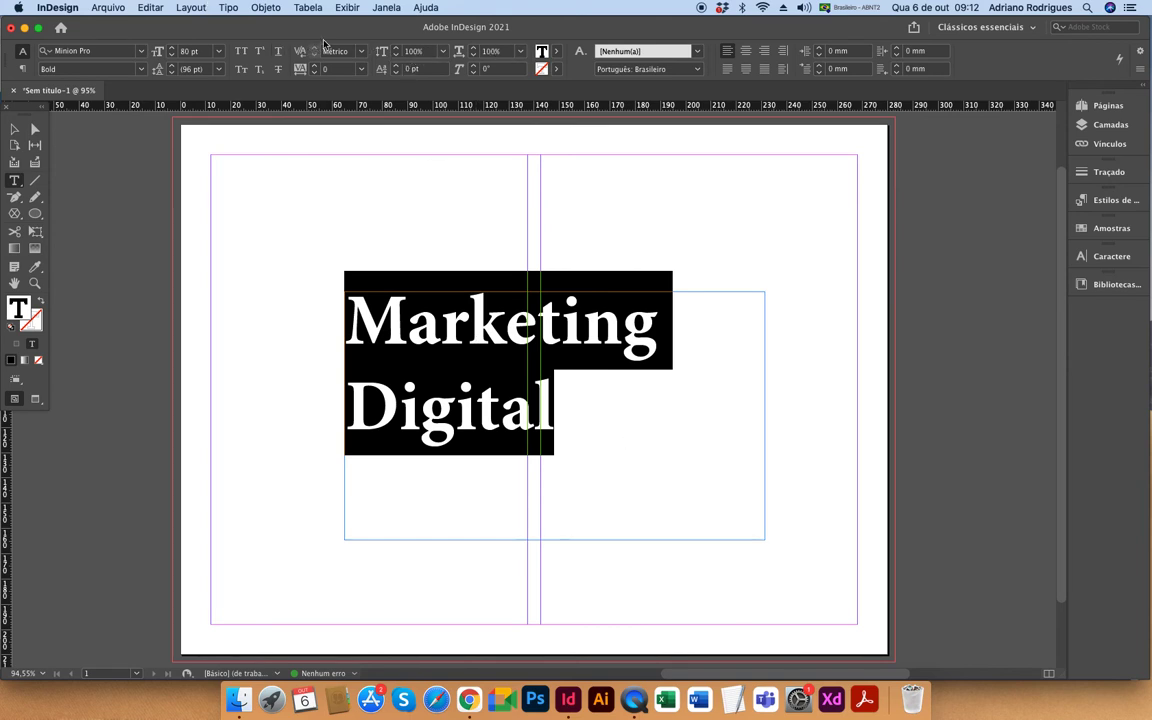
Stretch the selected "Marketing Digital" text by setting its vertical scale to 250%
left_click(431, 57)
double_click(425, 51)
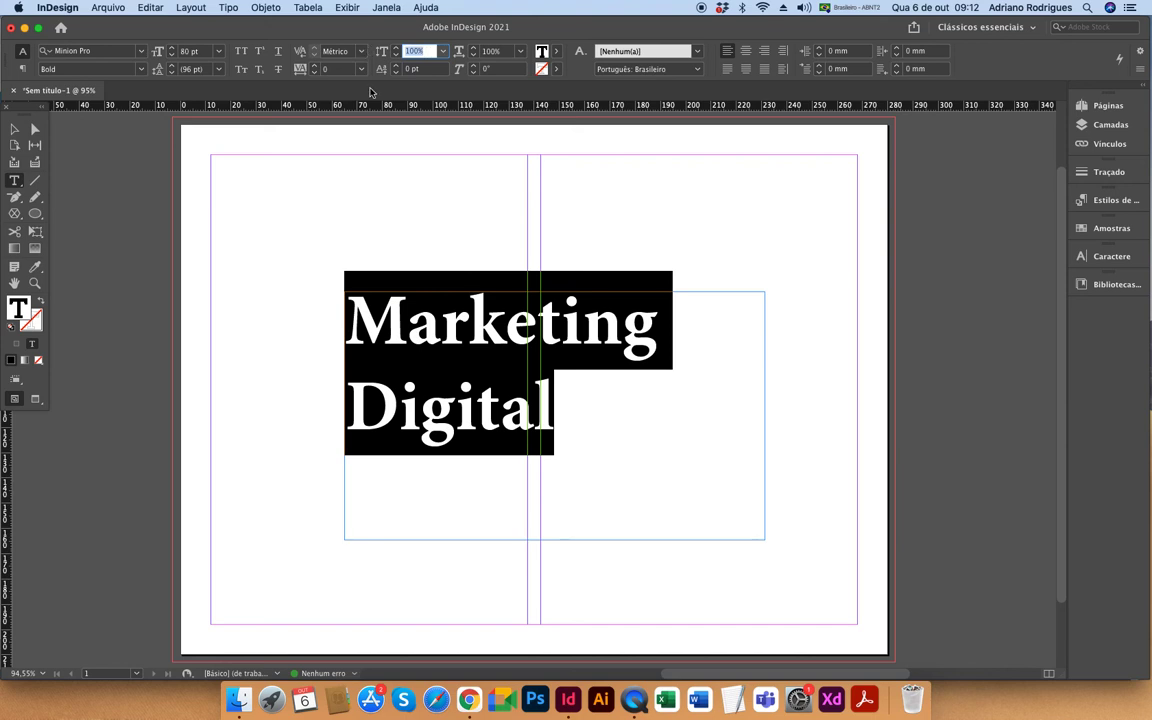
type("250")
key("Return")
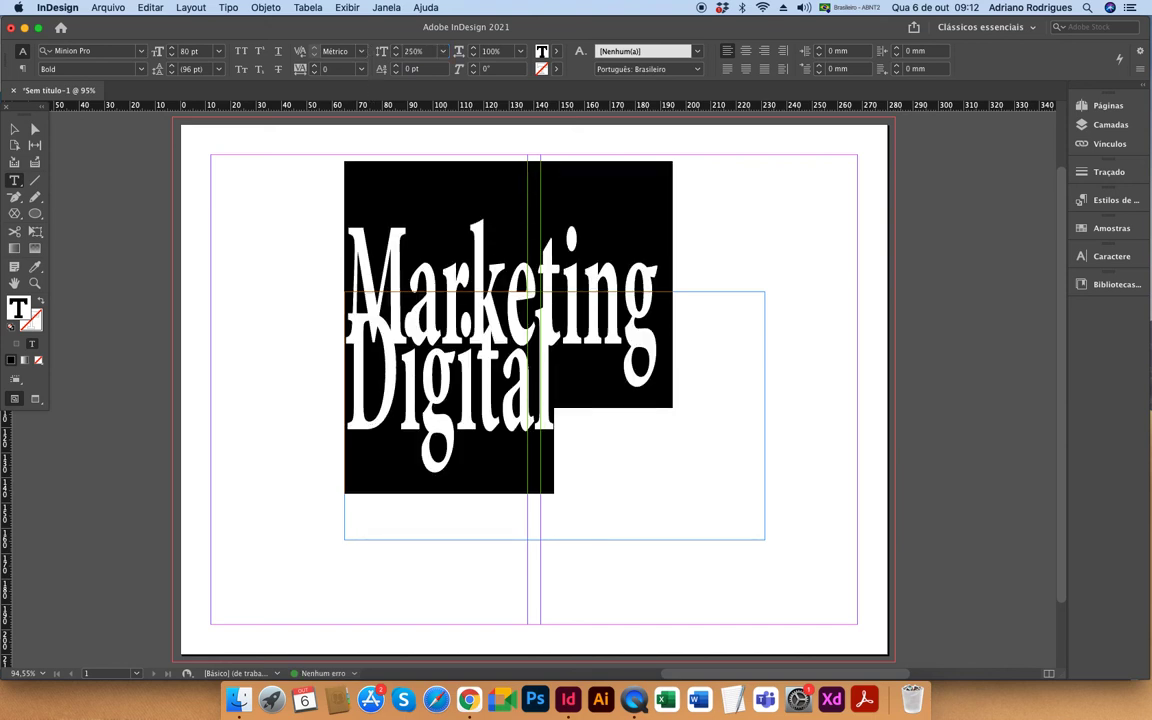
Reset the vertical scale of the selected "Marketing Digital" text to 100%
left_click(412, 51)
type("0")
key("Return")
left_click(655, 372)
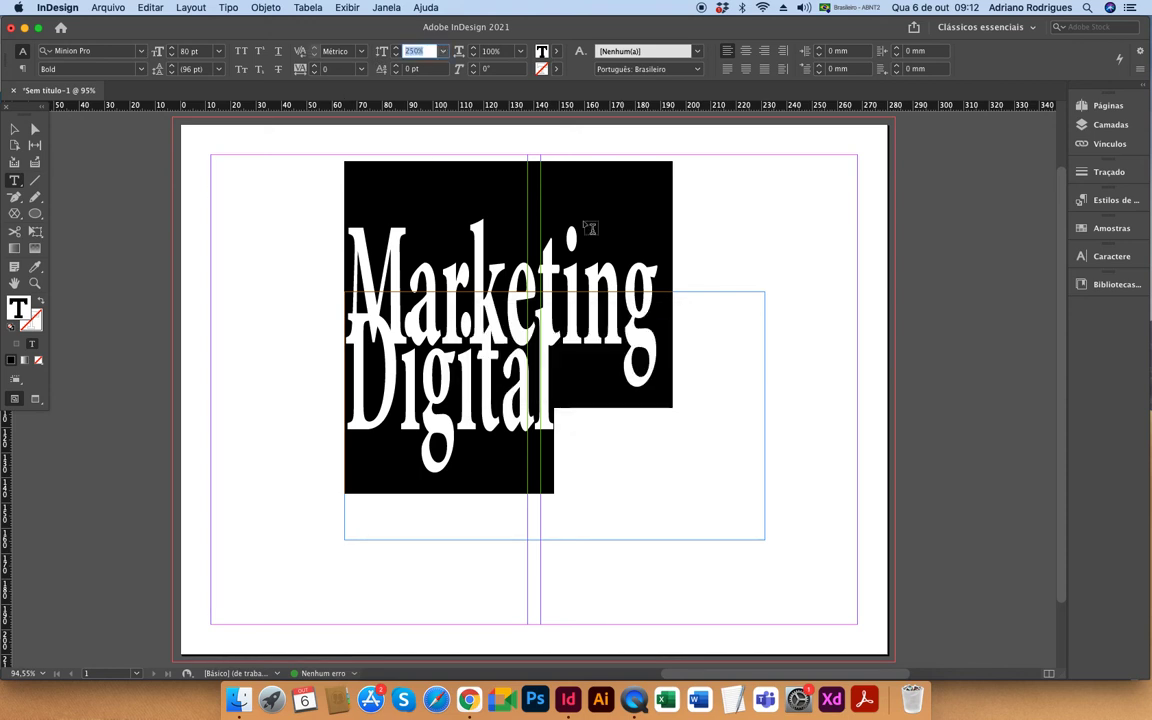
left_click(446, 52)
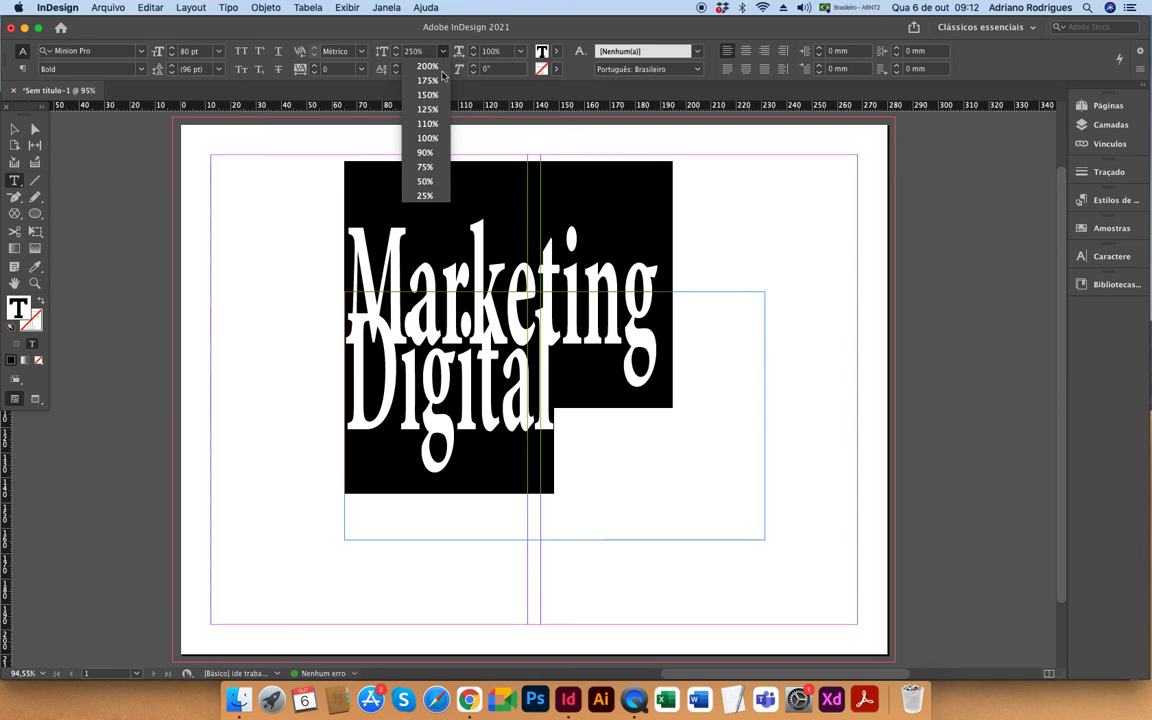
left_click(400, 126)
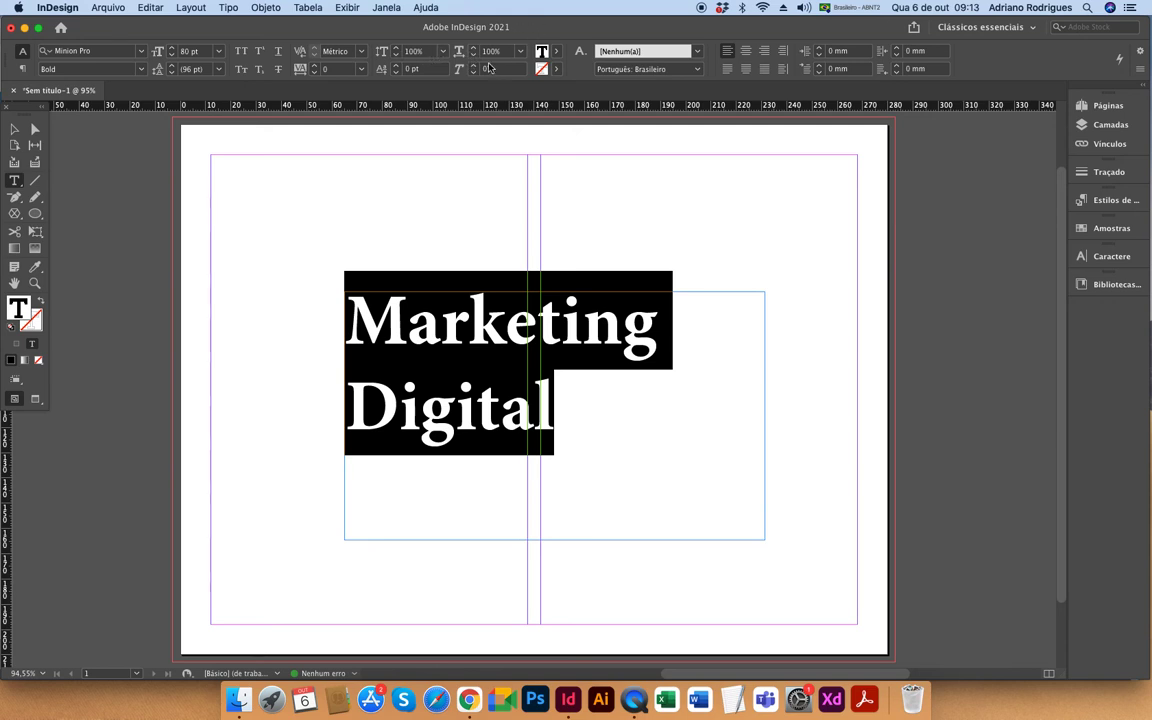
Select all the text in the frame and set its horizontal scale to 75%
left_click(440, 318)
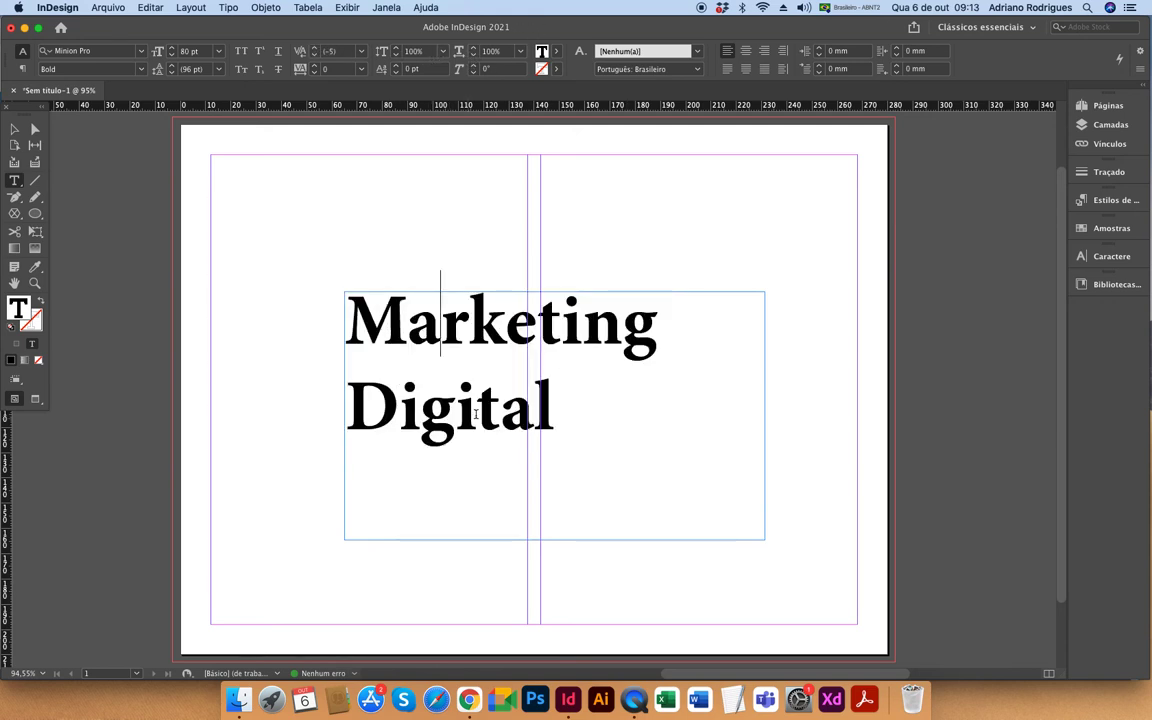
key("super+a")
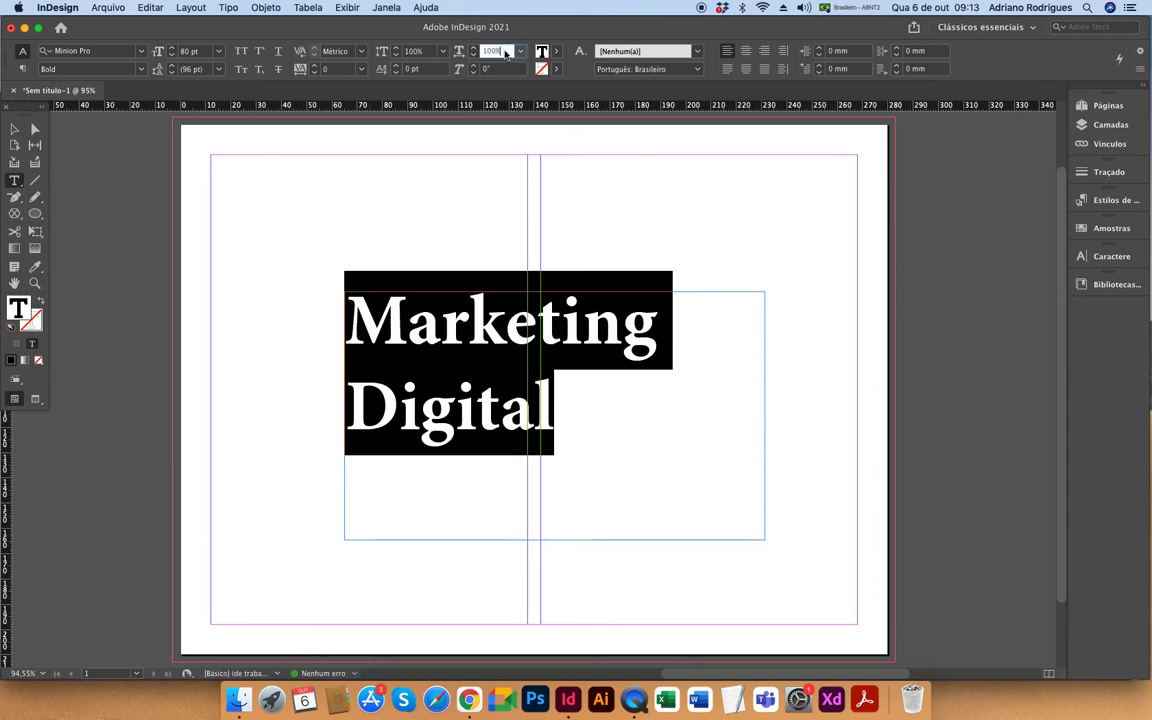
left_click(490, 51)
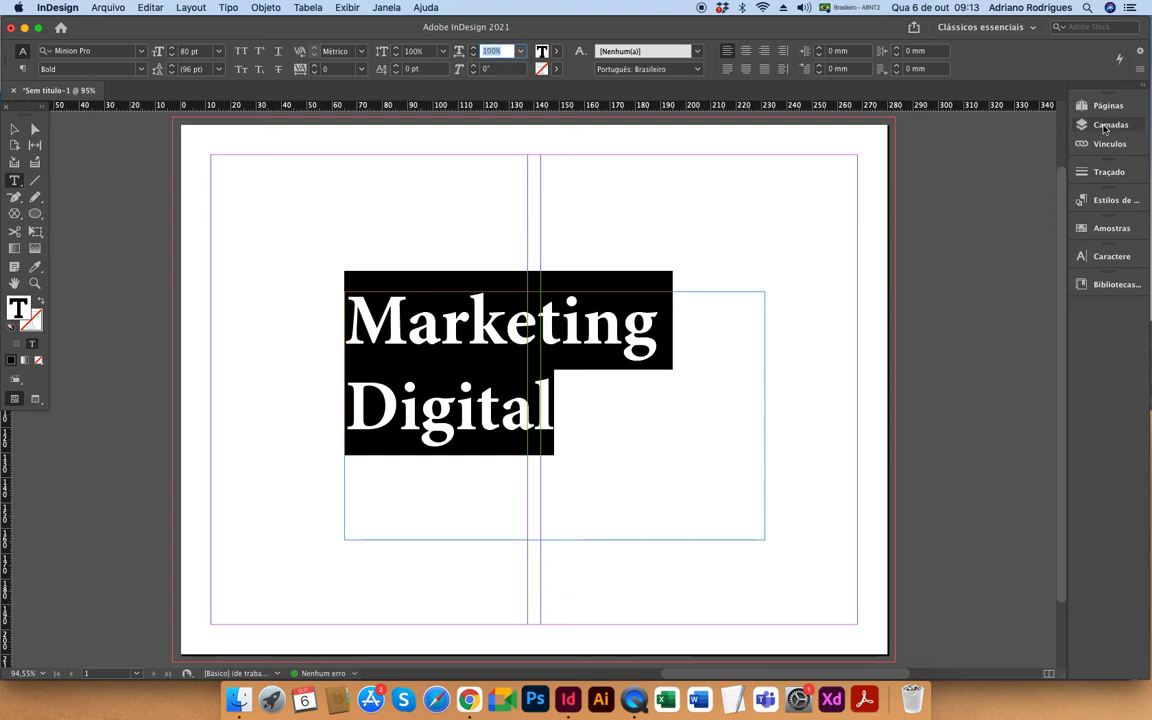
type("75")
key("Return")
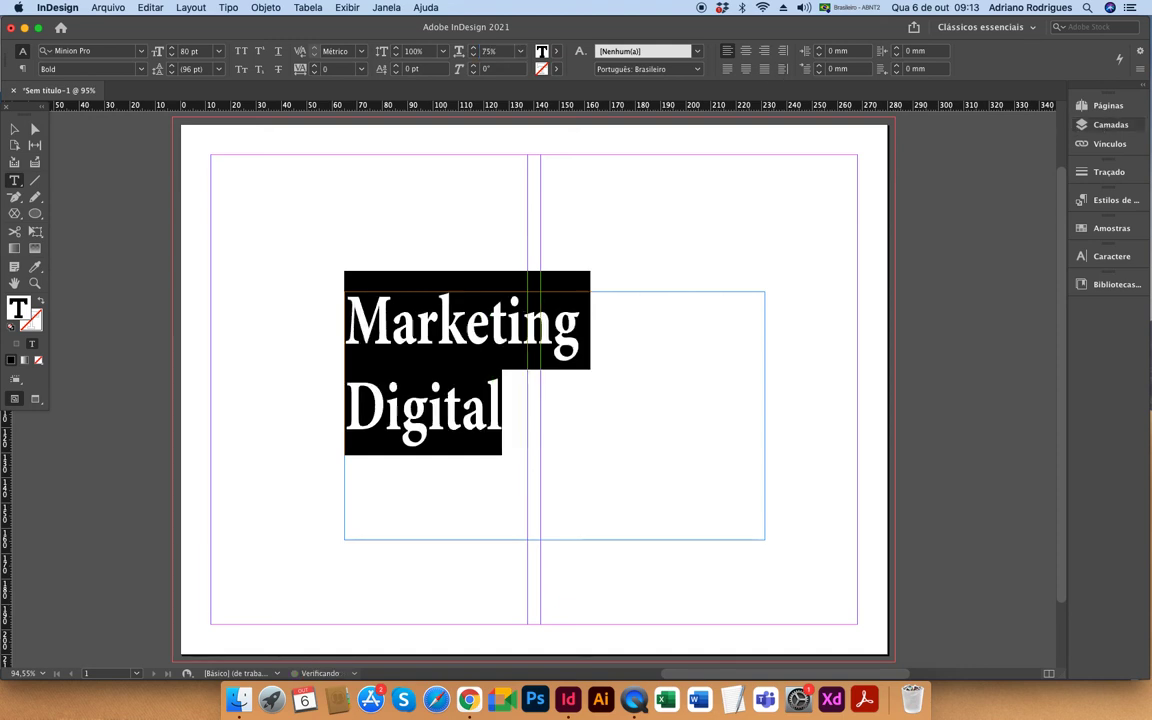
Narrow the whole "Marketing Digital" text further by setting its horizontal scale to 50%
left_click(471, 394)
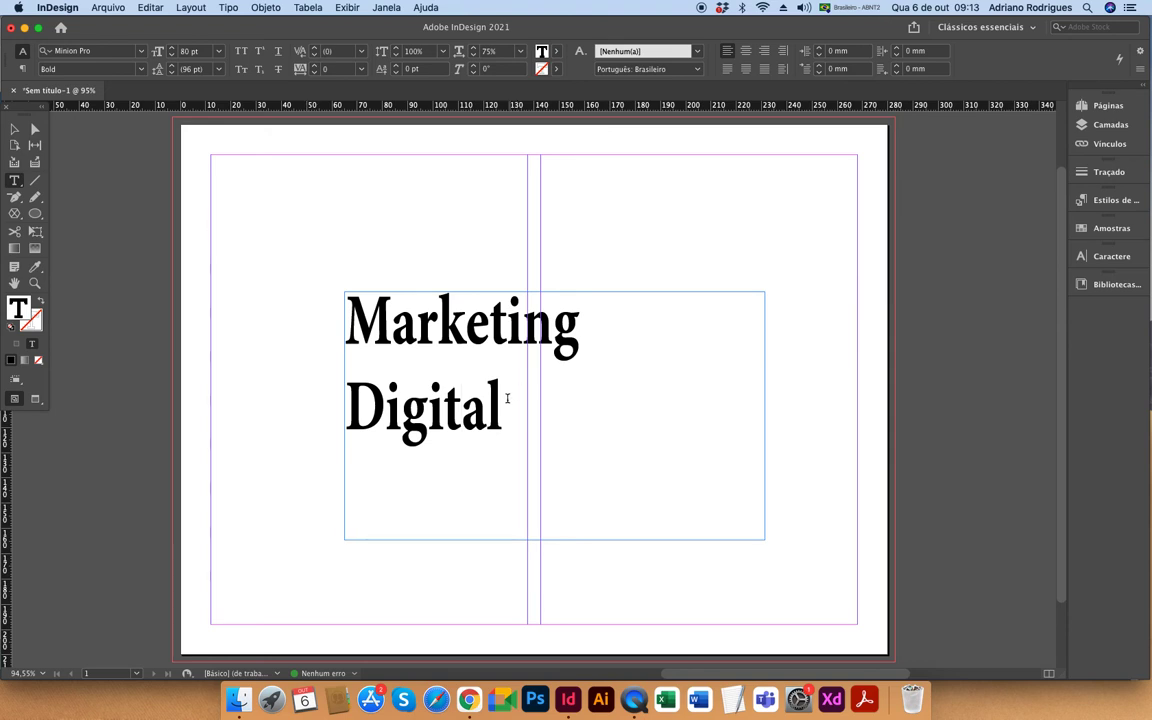
key("super+a")
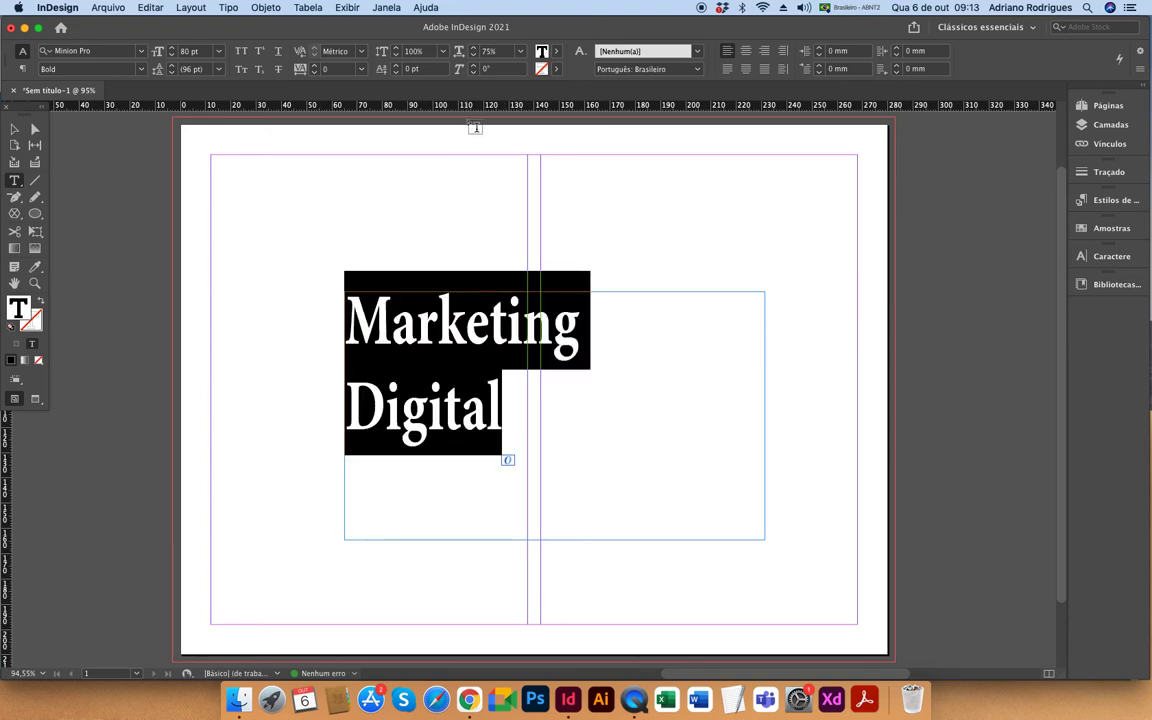
left_click(464, 55)
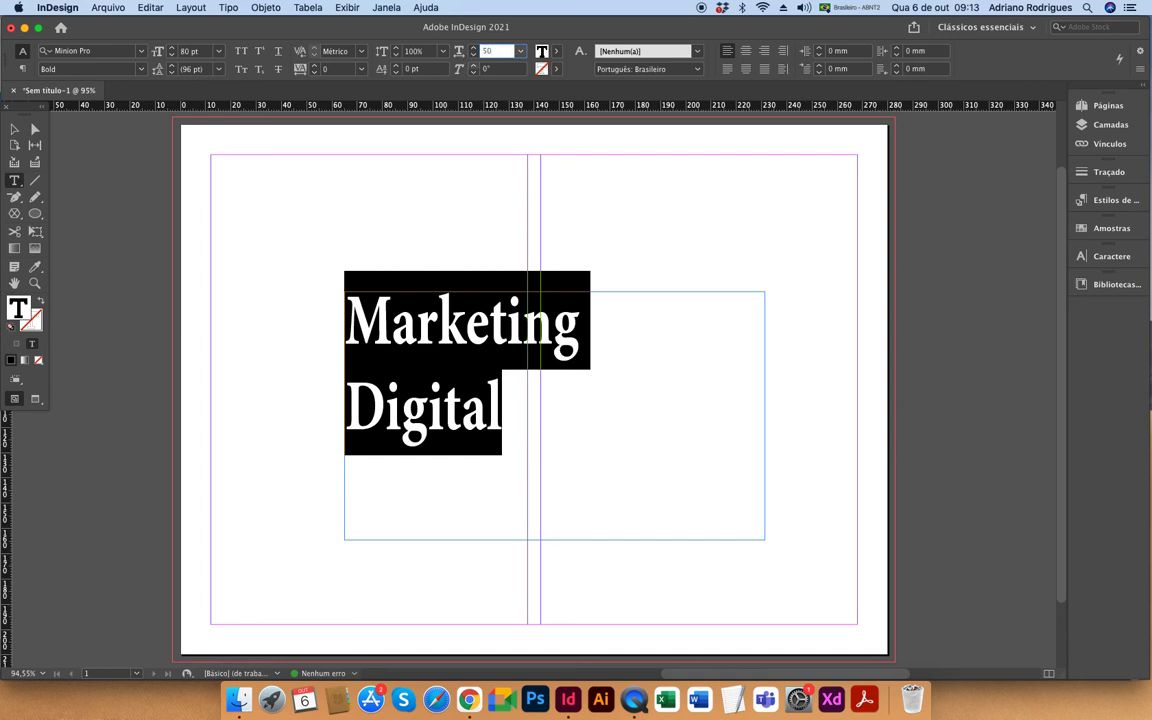
type("50")
key("Return")
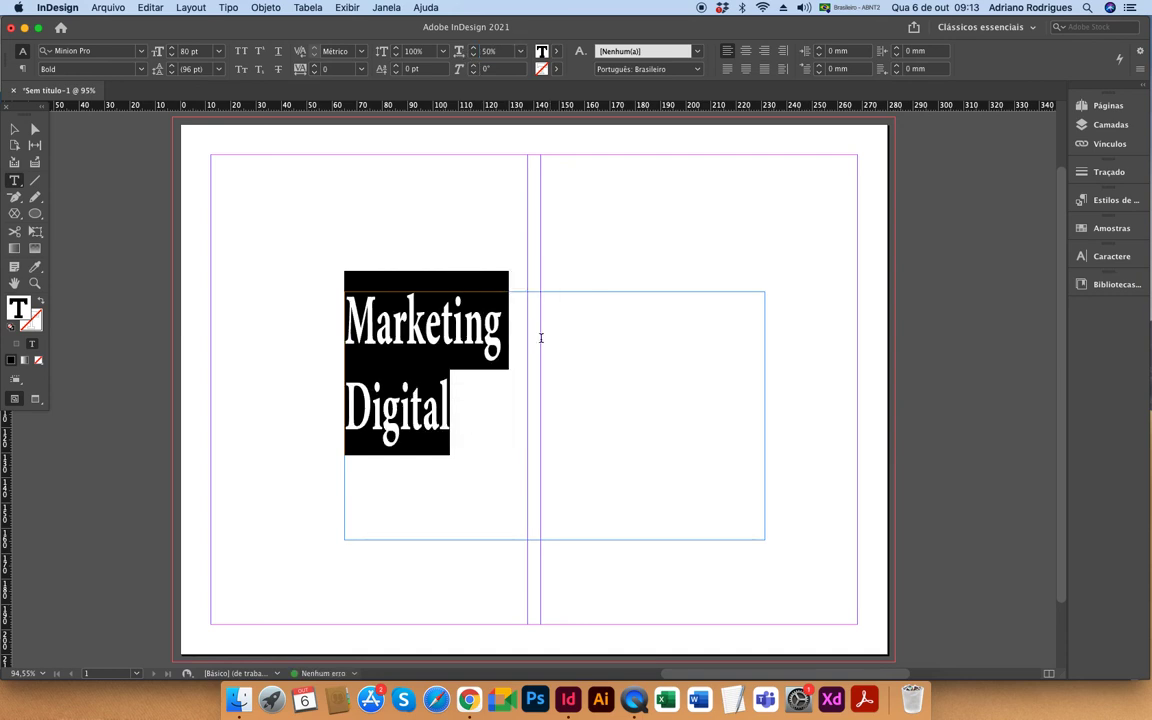
Set the horizontal scale to 125% for the text from "Marketing" up to the "a" of "Digital"
left_click(527, 314)
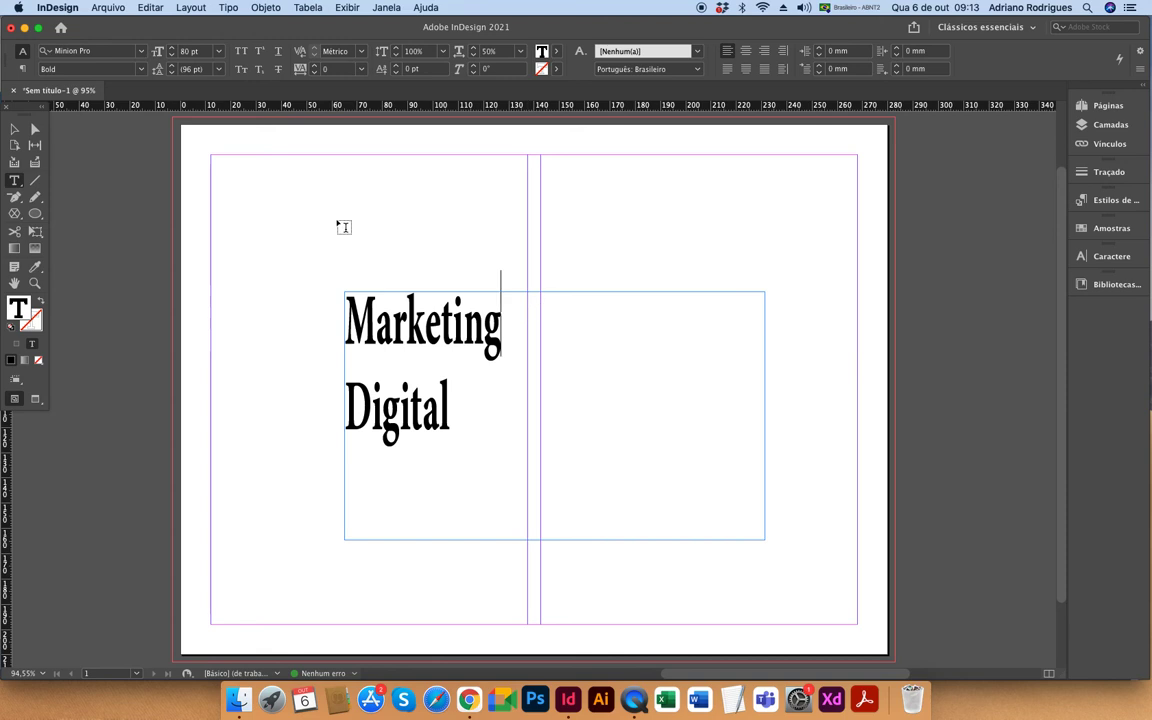
left_click_drag(438, 400, 324, 326)
left_click_drag(500, 52, 436, 40)
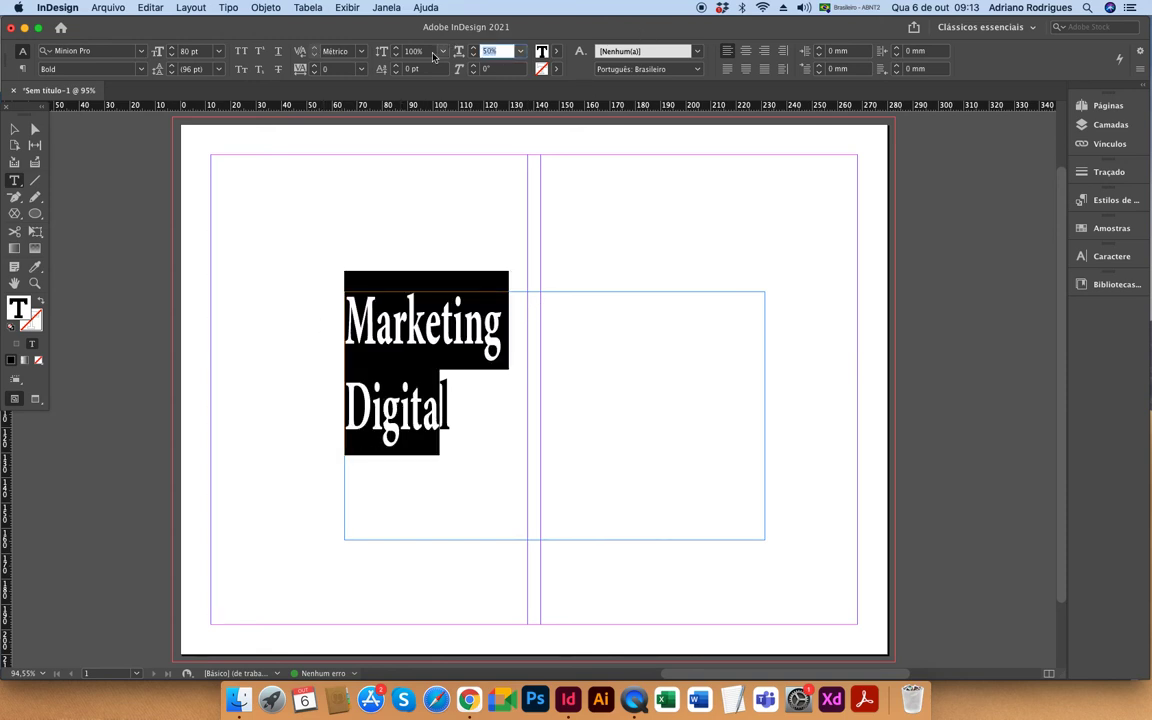
type("125")
key("Return")
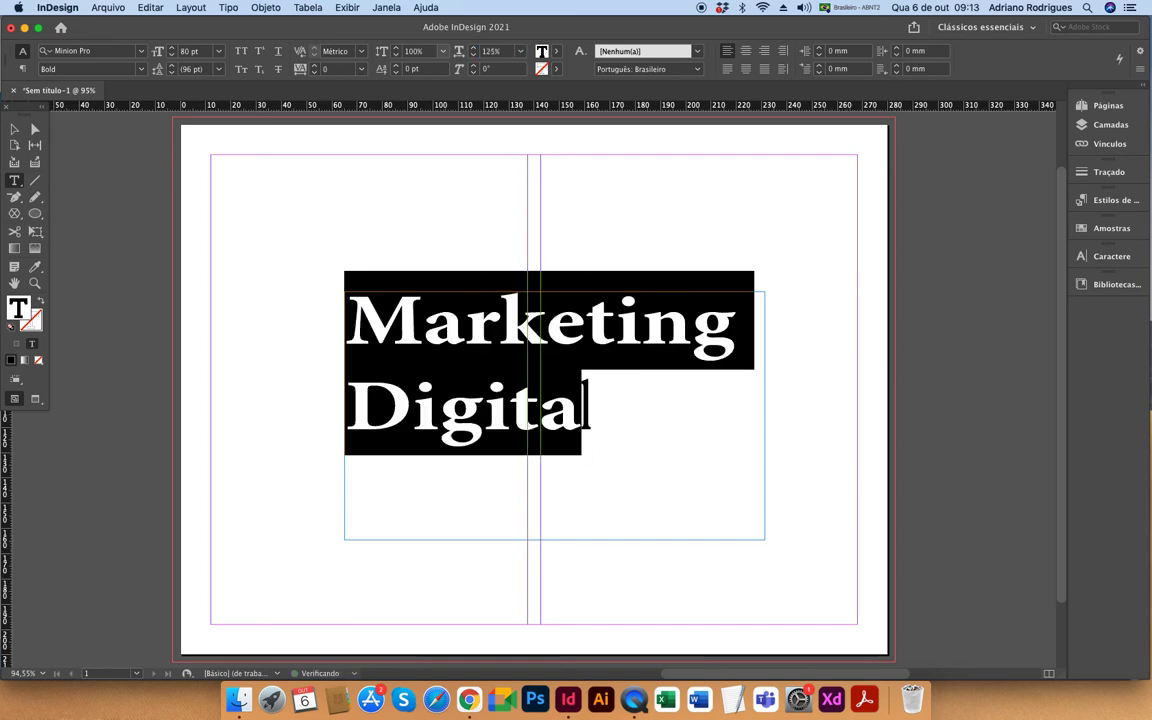
Widen the text frame on both sides so that it spans most of the width between the page margins
left_click(14, 128)
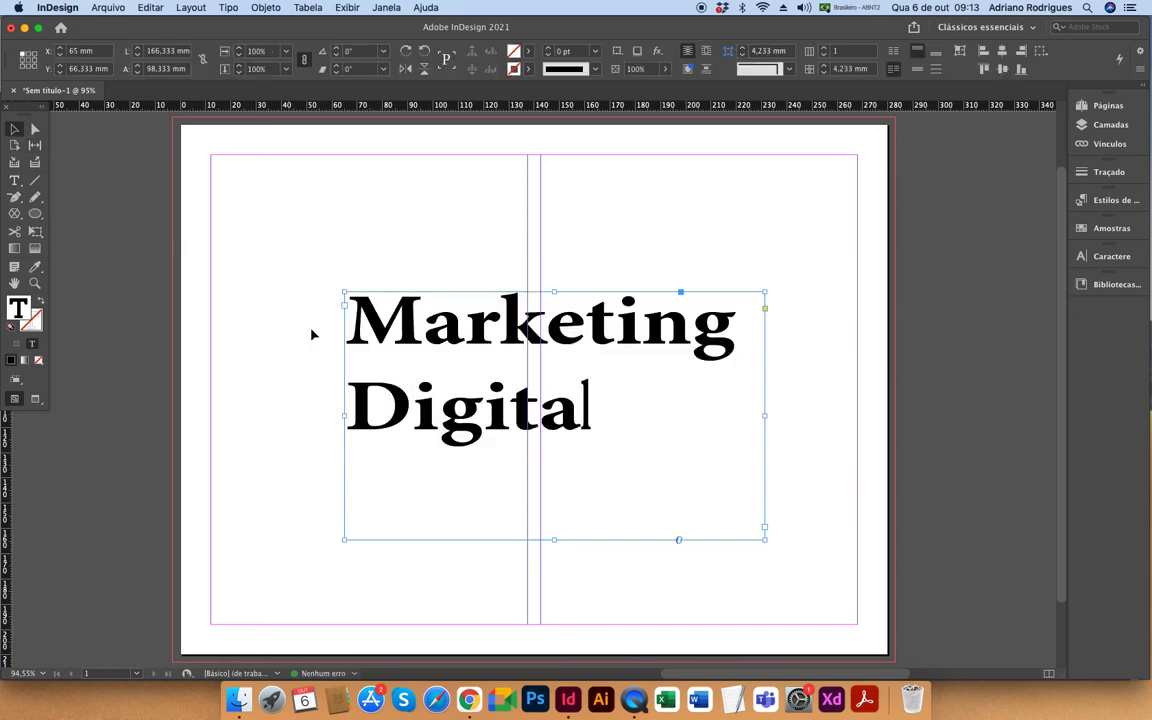
left_click_drag(342, 414, 236, 414)
left_click_drag(765, 418, 820, 414)
Set the horizontal scale of the whole "Marketing Digital" text to 150% and deselect the text
key("t")
left_click_drag(477, 423, 237, 318)
type("150")
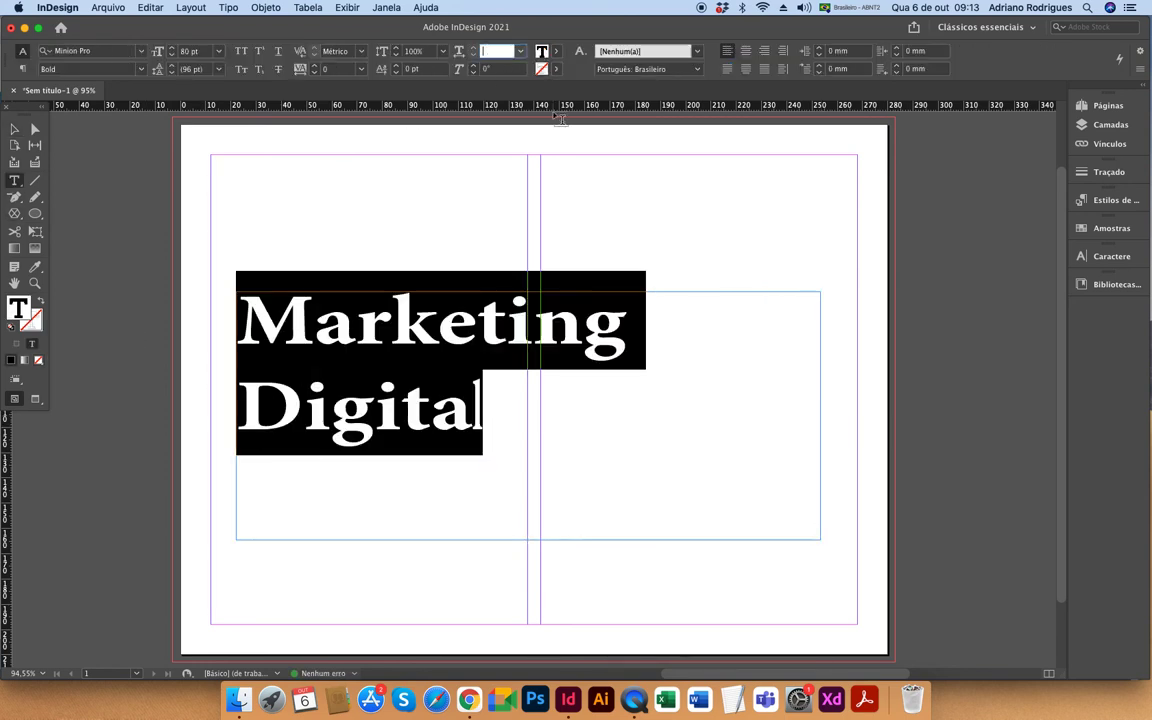
key("Return")
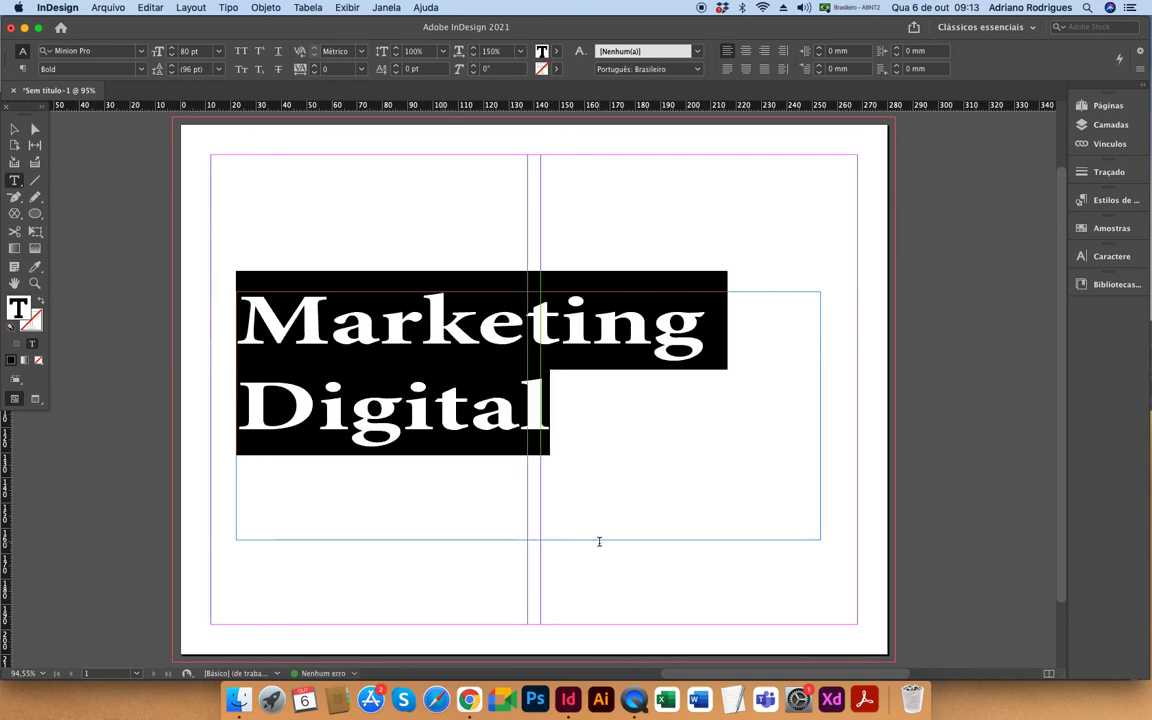
left_click(600, 437)
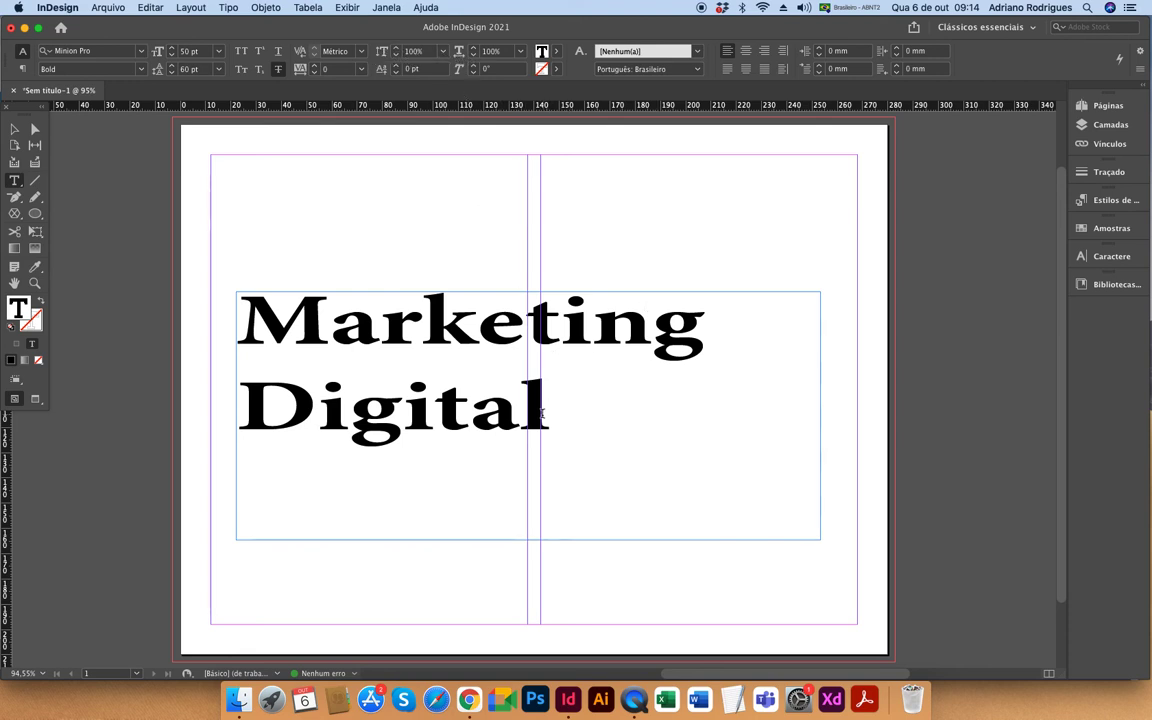
left_click(705, 327)
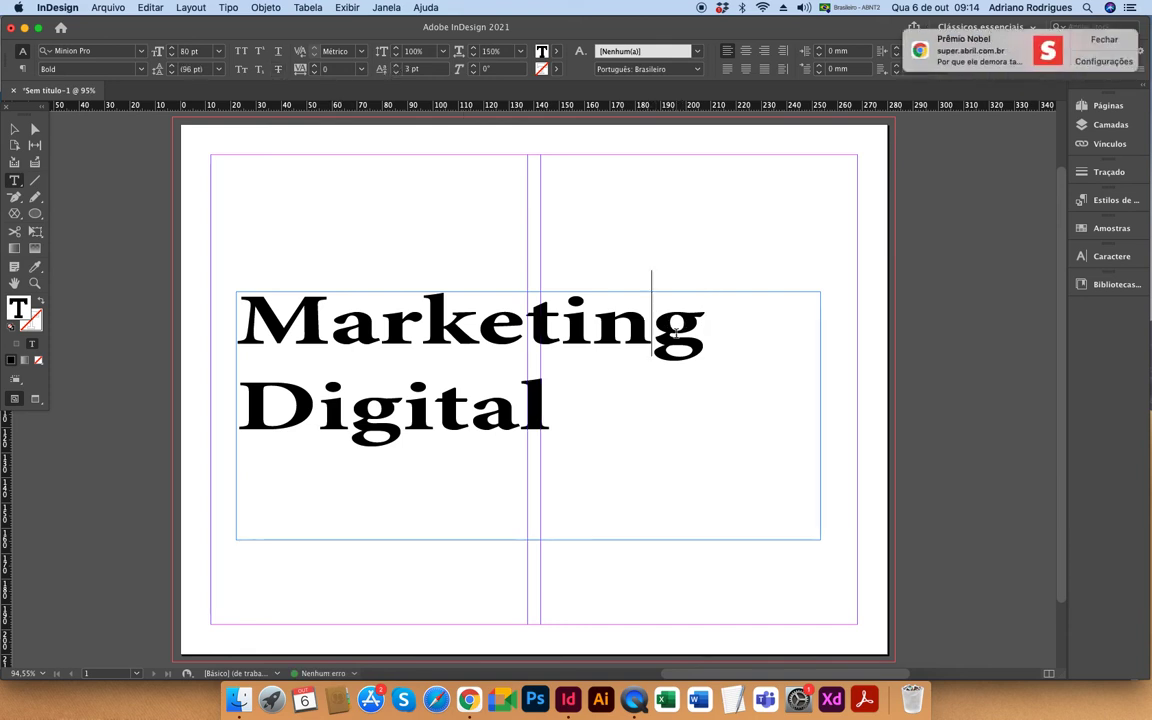
Raise the baseline shift of the final "g" of "Marketing" to 6 pt
left_click_drag(706, 320, 665, 300)
left_click(397, 67)
left_click(397, 67)
left_click(397, 67)
left_click(397, 67)
left_click(397, 67)
left_click(397, 67)
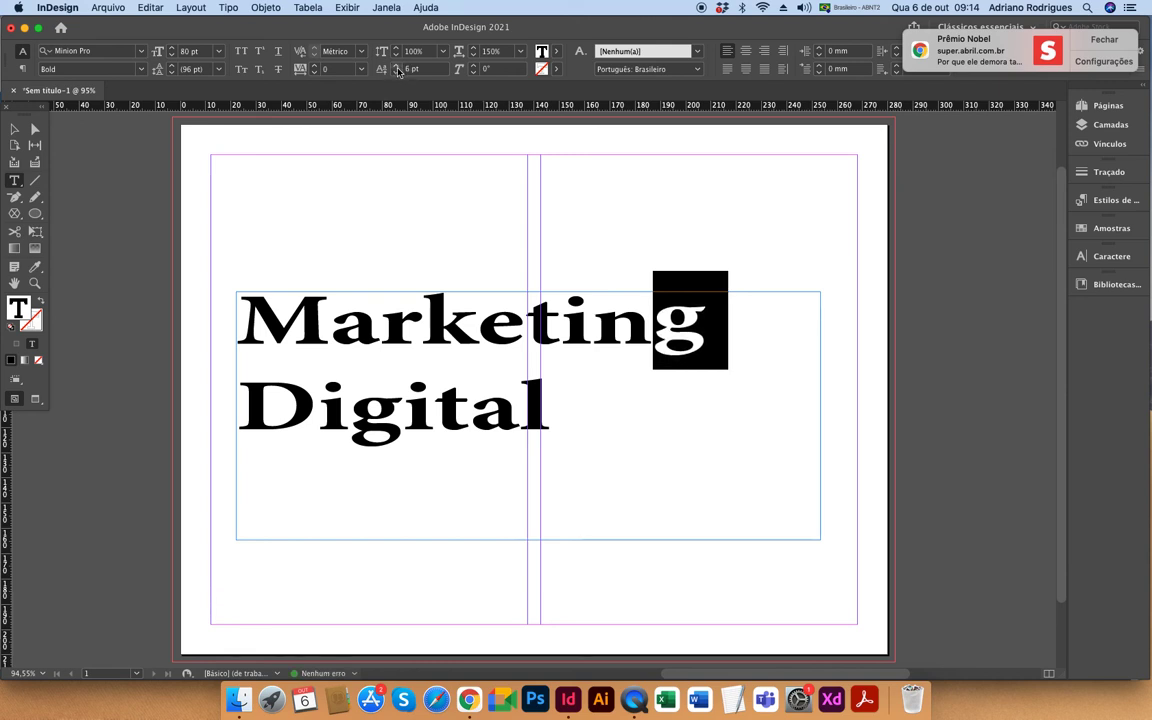
Lower the baseline shift of the "g" in "Marketing" to 1 pt and deselect it
left_click(397, 73)
left_click(397, 73)
left_click(397, 73)
left_click(397, 73)
left_click(397, 73)
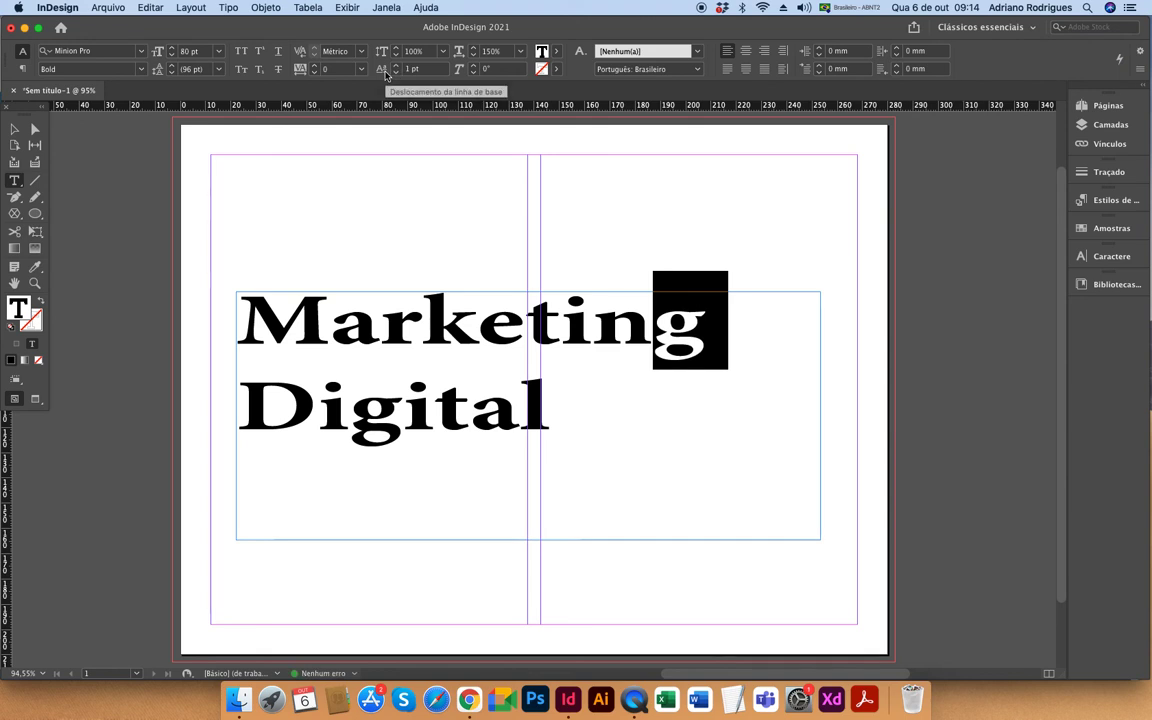
left_click(592, 310)
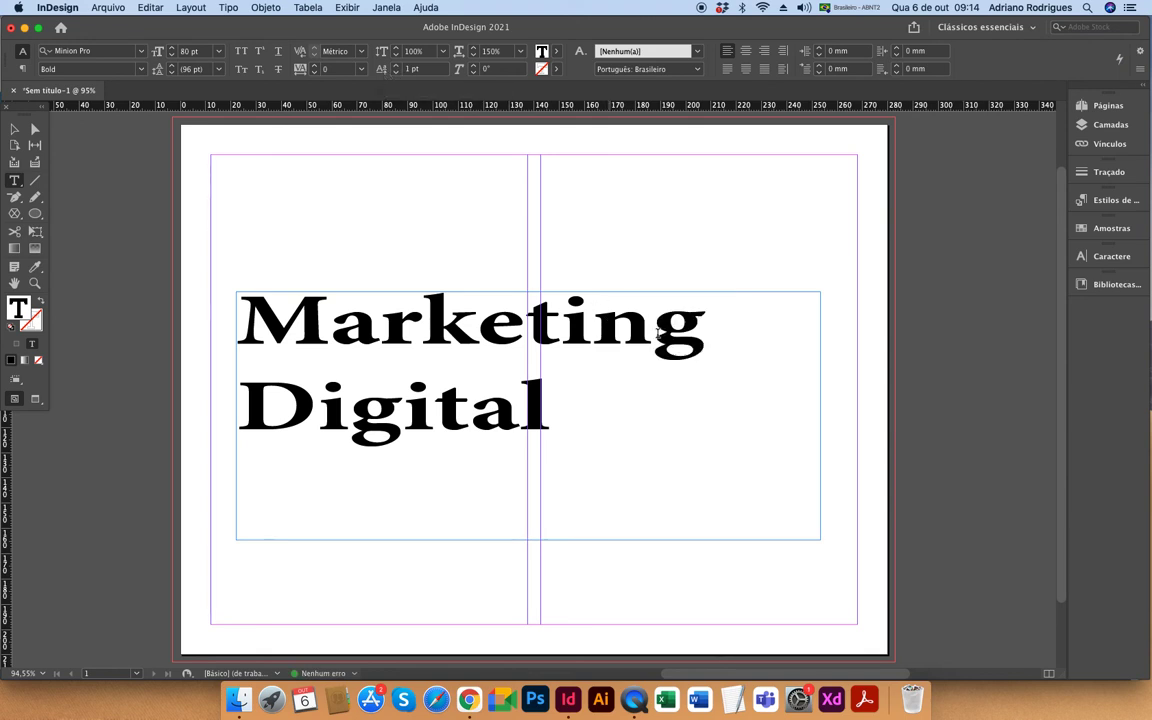
Set the baseline shift of the final "g" of "Marketing" to 10 pt and deselect it
left_click_drag(663, 341, 692, 344)
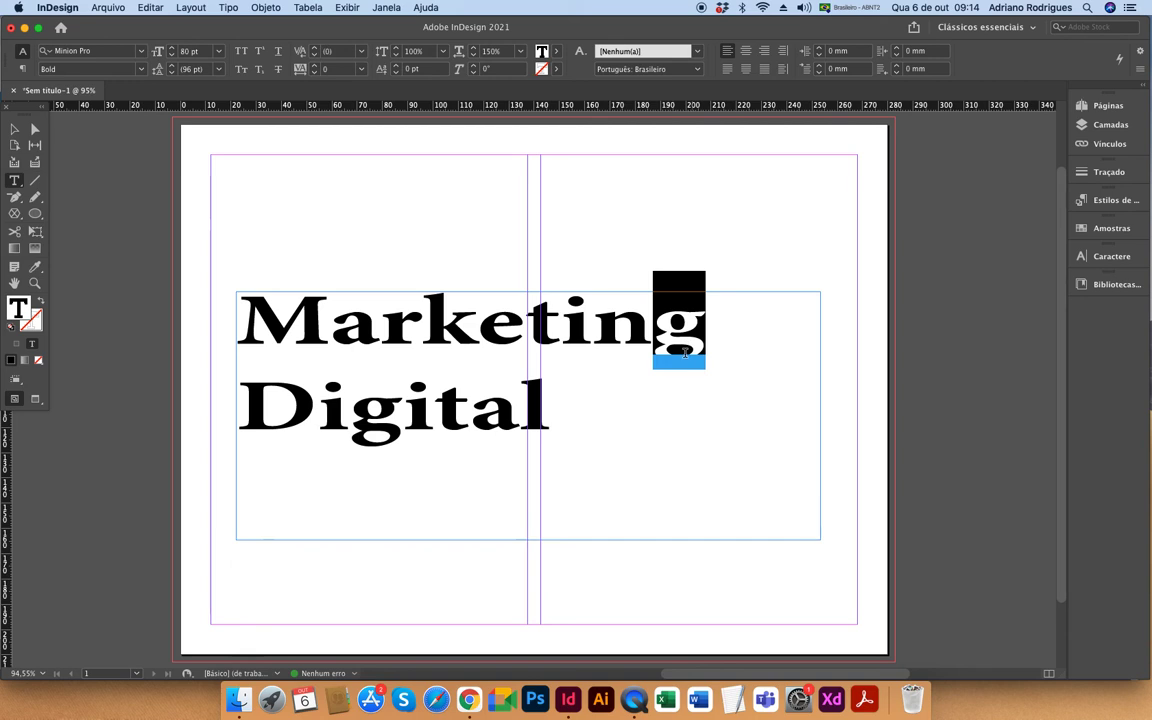
left_click_drag(674, 104, 640, 142)
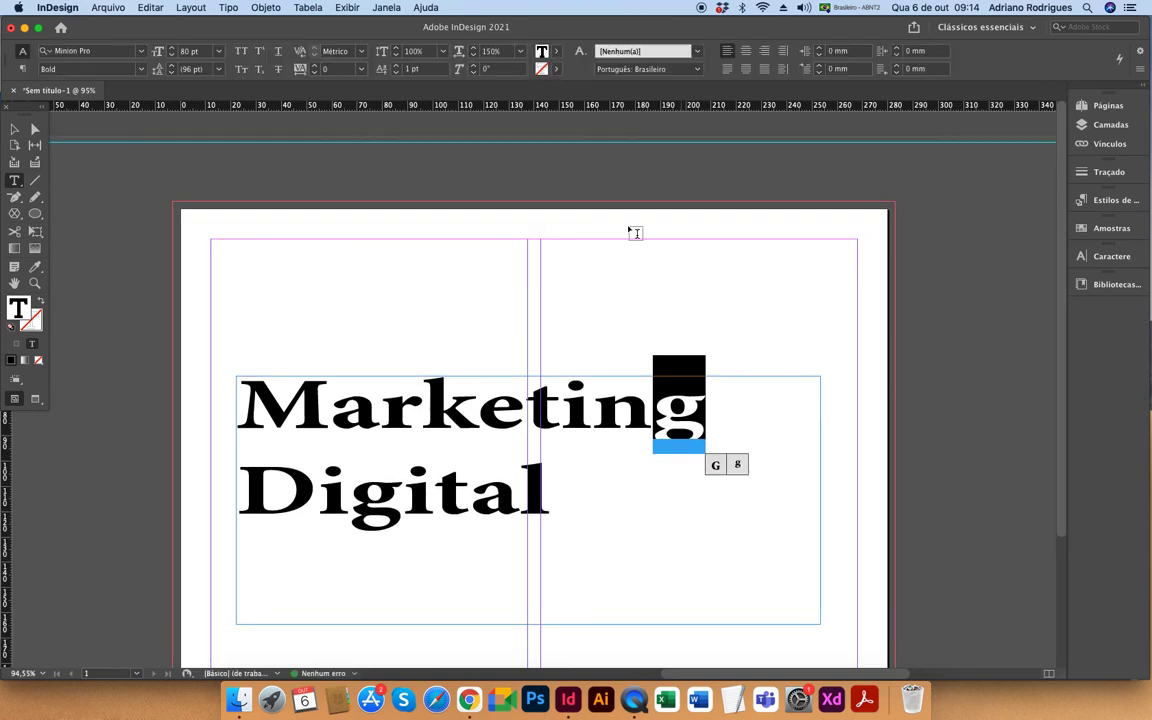
scroll(633, 250, "down", 2)
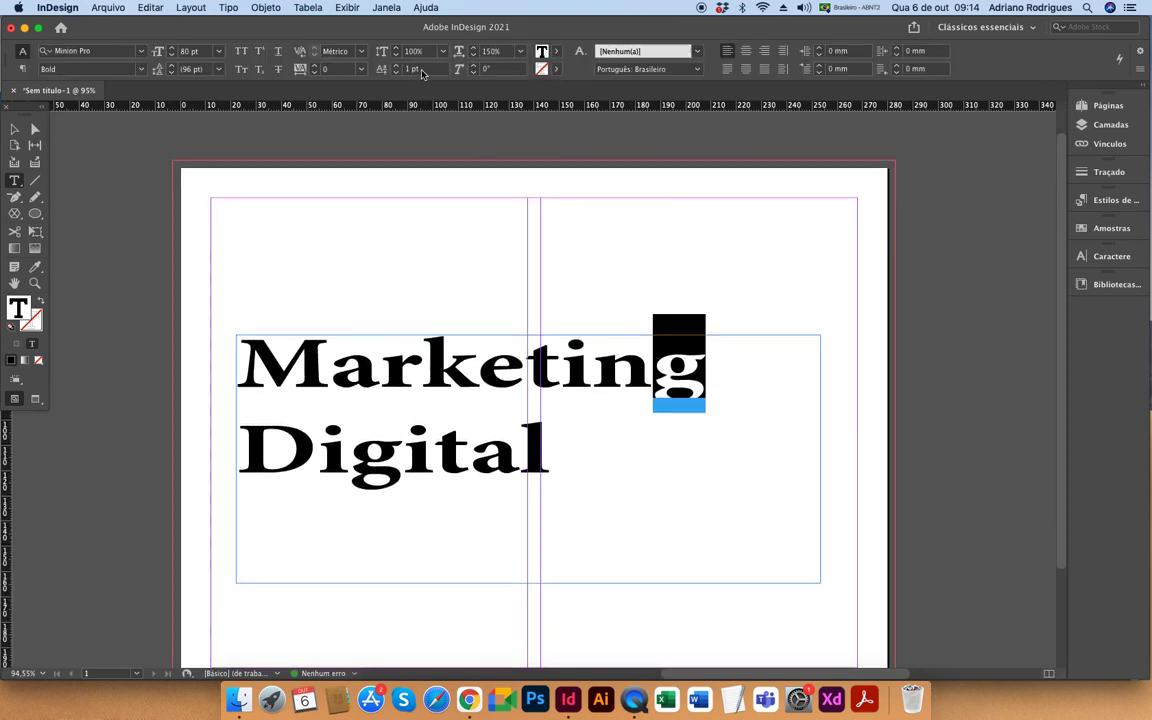
left_click(406, 69)
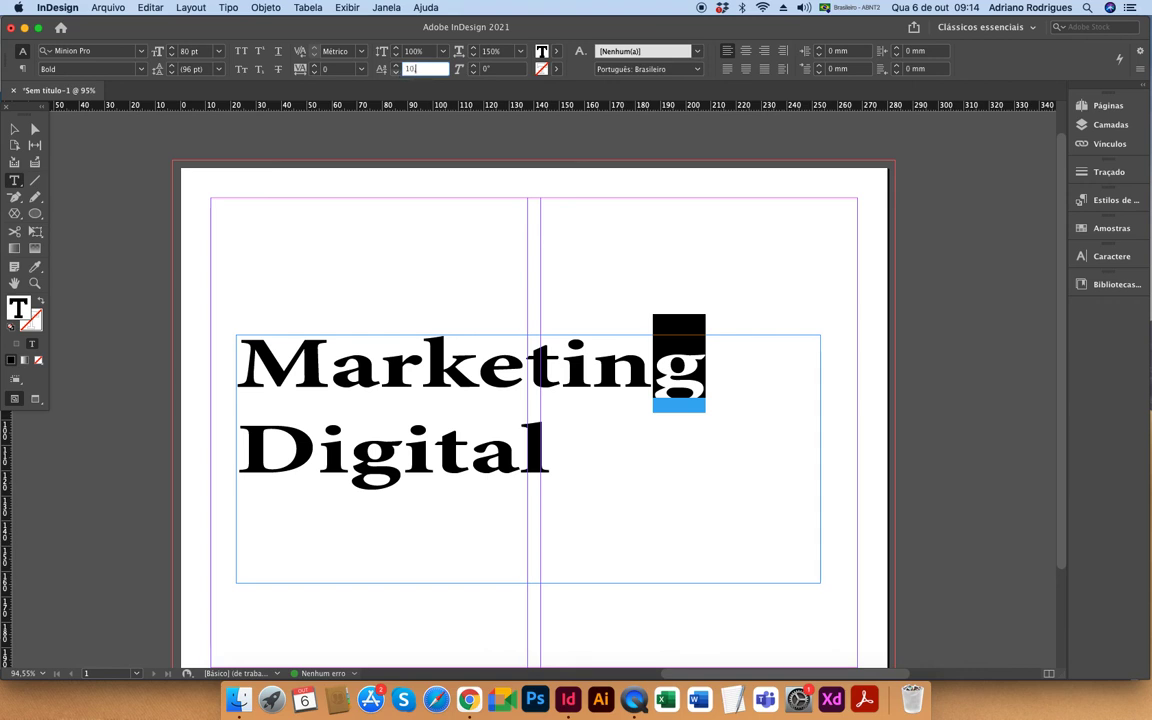
type("10")
key("Return")
key("Left")
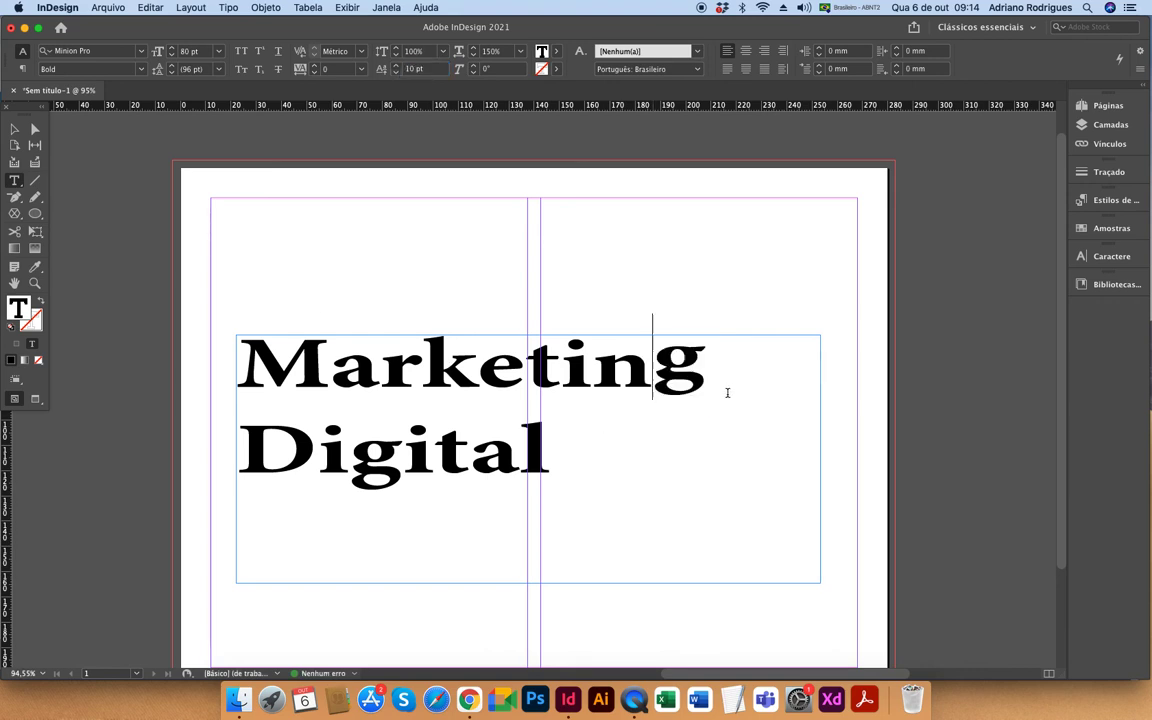
Lift the final "g" of "Marketing" well above its line with a 50 pt baseline shift, then deselect it
left_click_drag(702, 384, 674, 374)
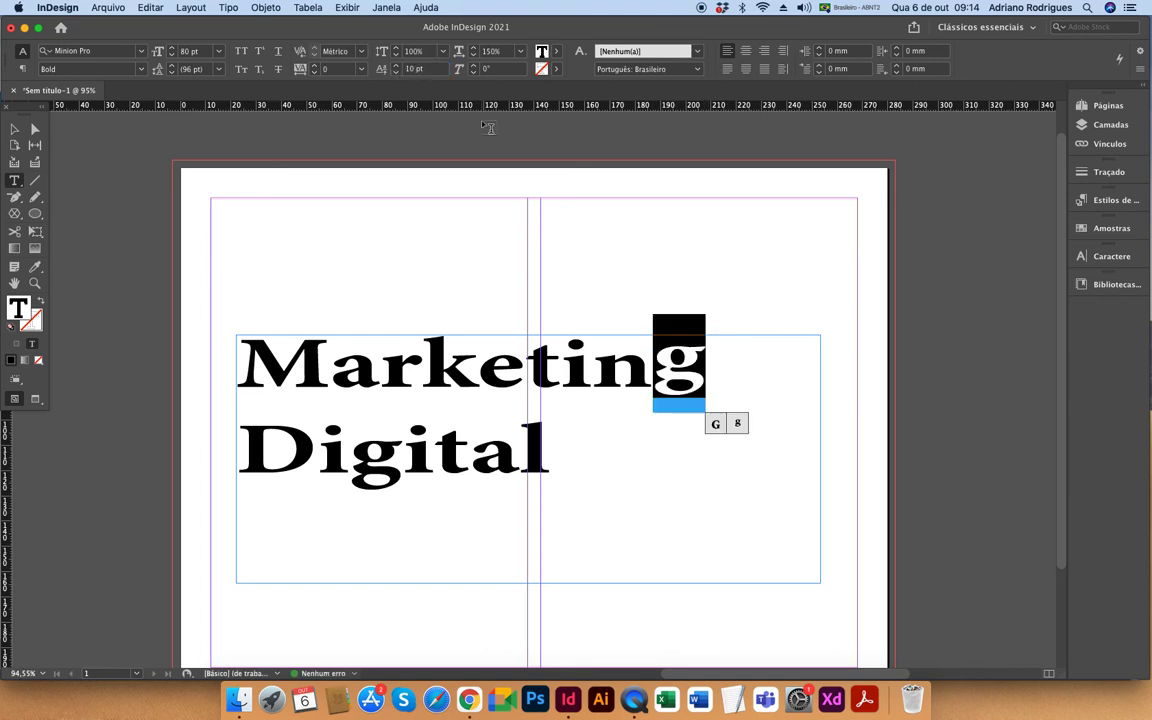
left_click(386, 69)
type("50")
key("Return")
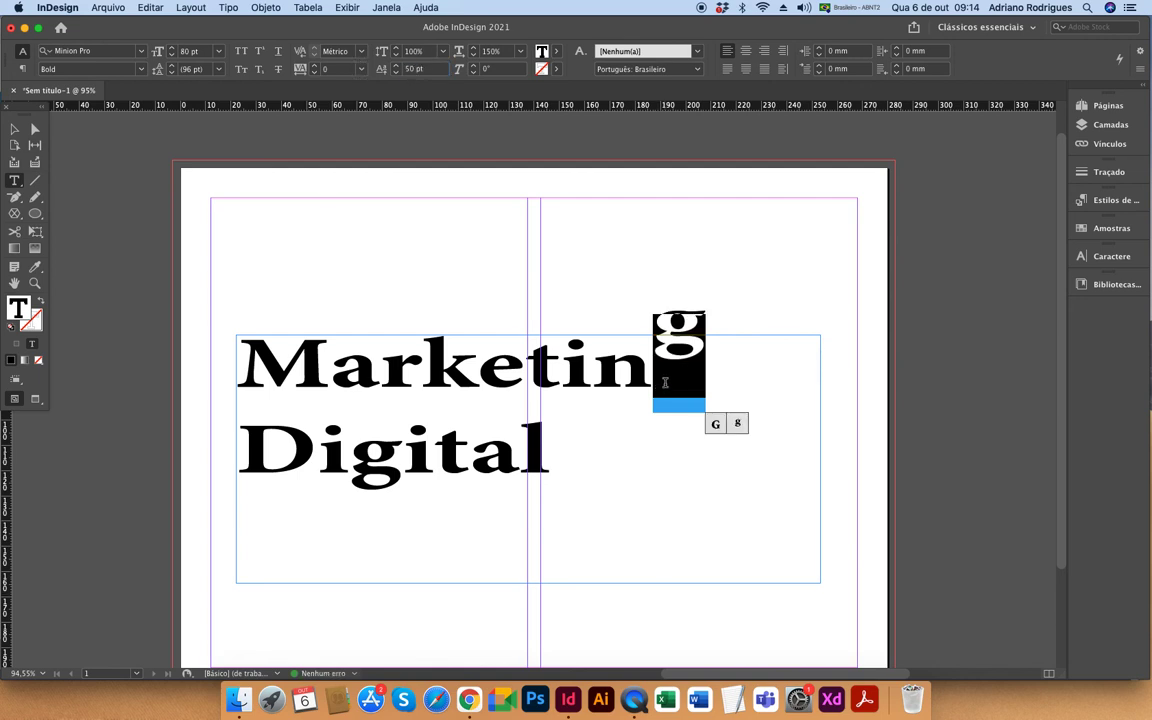
left_click(661, 382)
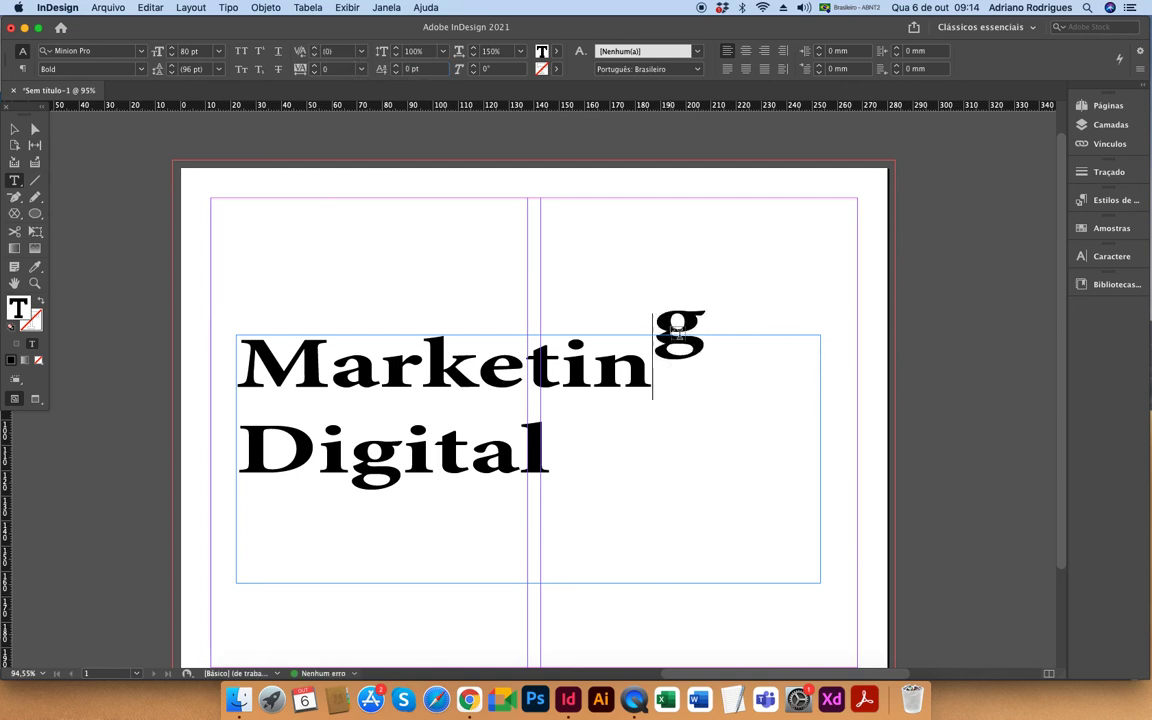
key("shift+Right")
key("Right")
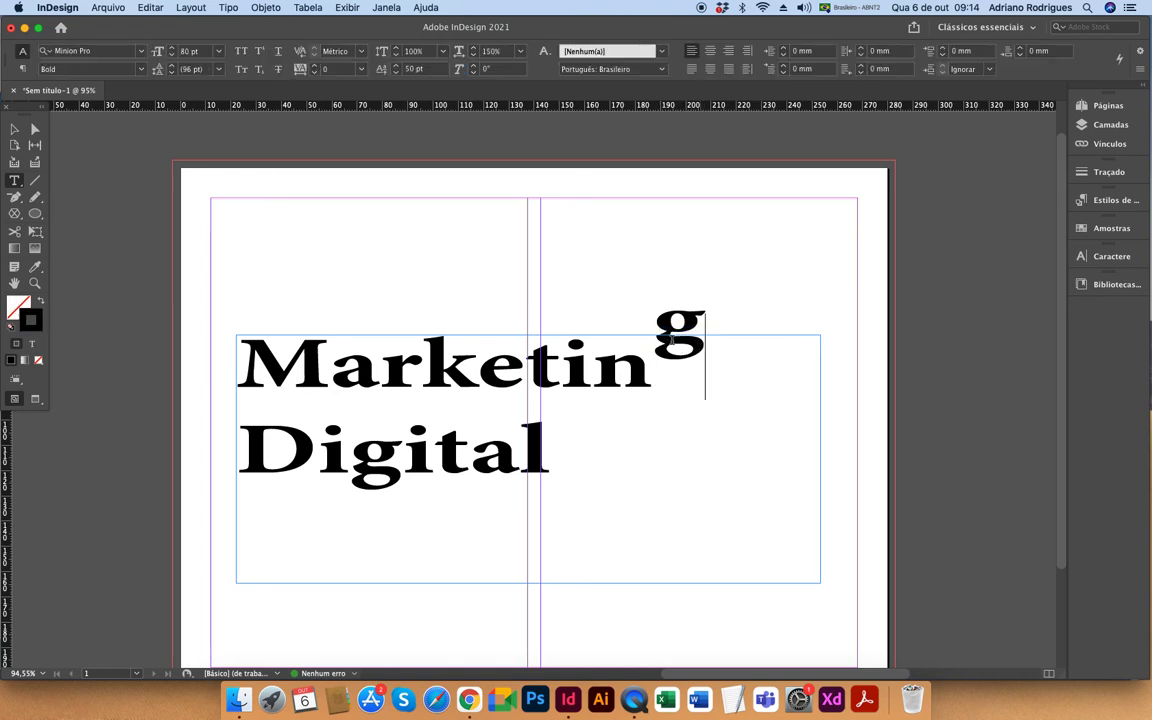
Drop the final "g" of "Marketing" below its line with a baseline shift of -50 pt and deselect it
key("shift+Left")
left_click(384, 68)
key("BackSpace")
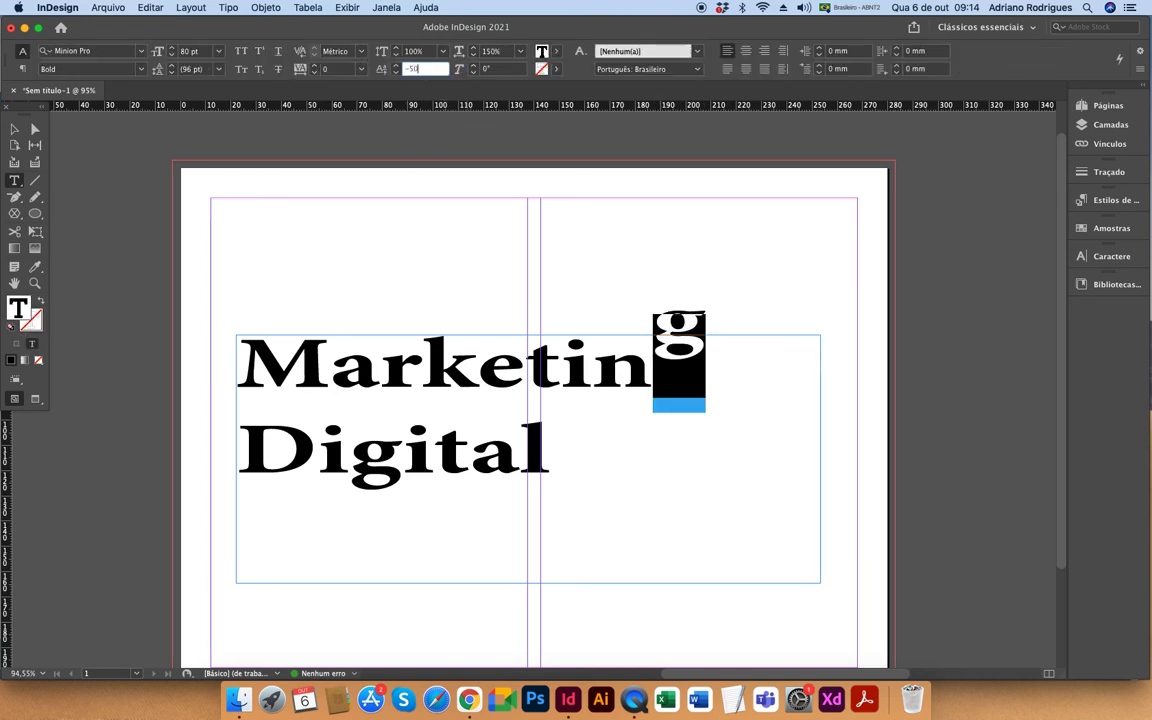
type("-50")
key("Return")
left_click(607, 348)
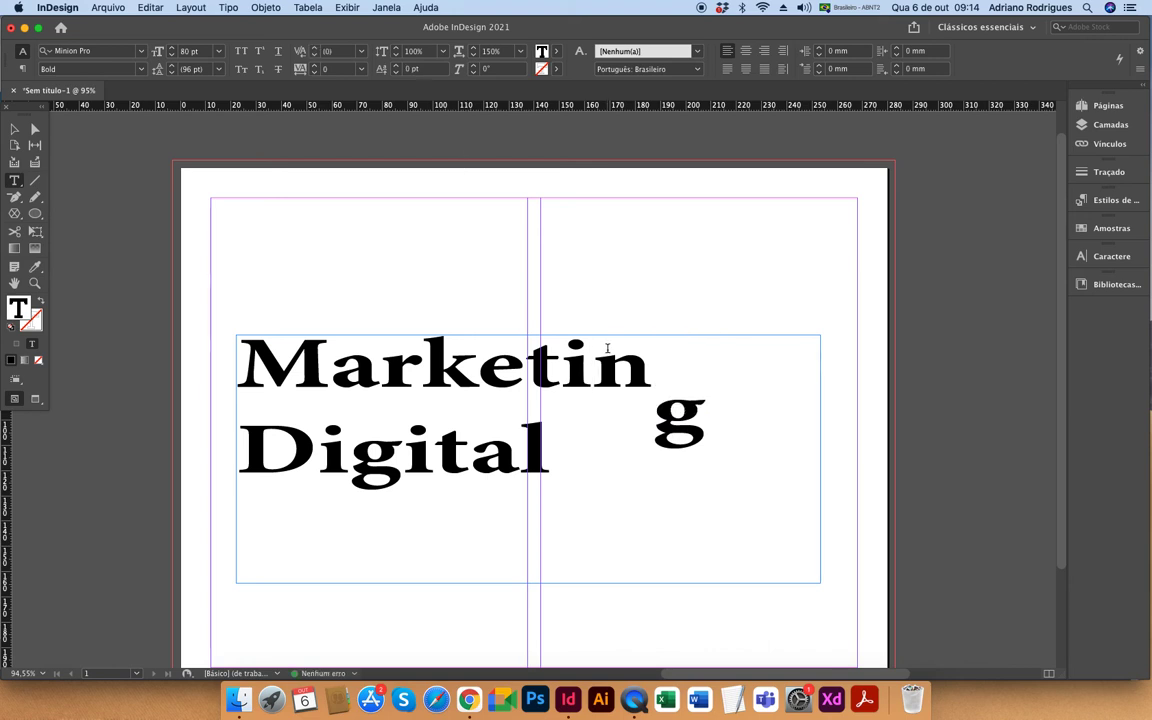
Reset the baseline shift of the whole "Marketing Digital" text to 0 pt and deselect the text
left_click_drag(688, 408, 667, 396)
double_click(671, 404)
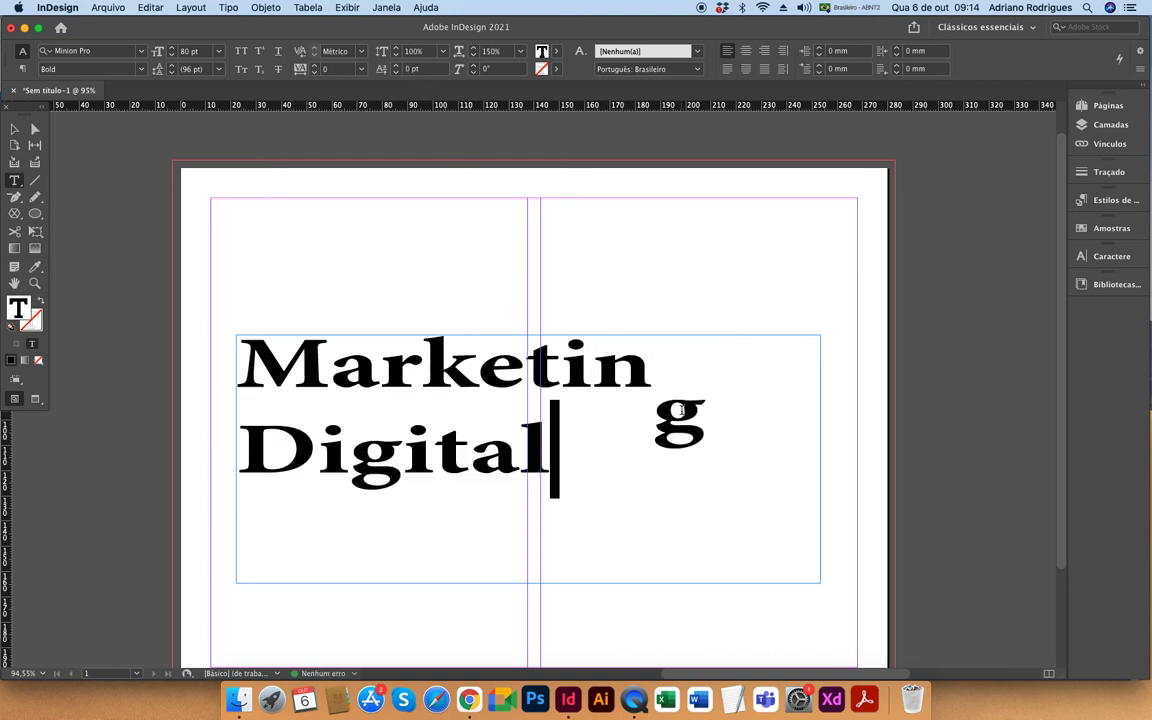
key("shift+Left")
key("shift+Left")
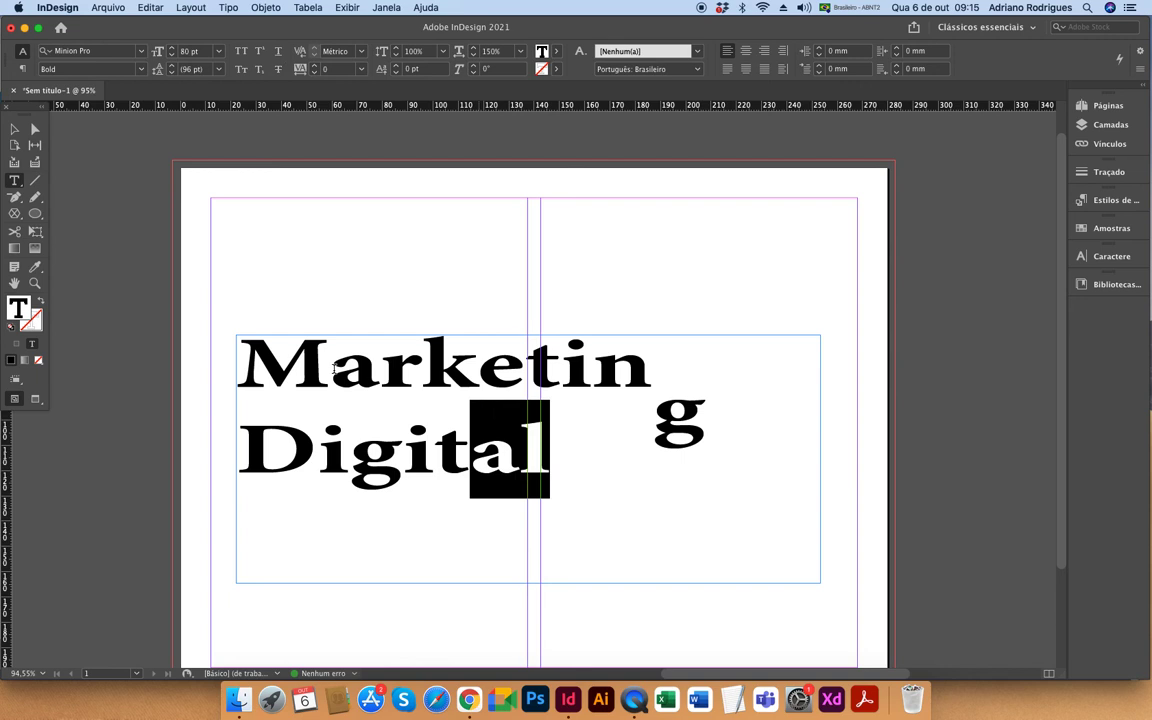
key("super+a")
left_click(421, 70)
type("0")
key("Return")
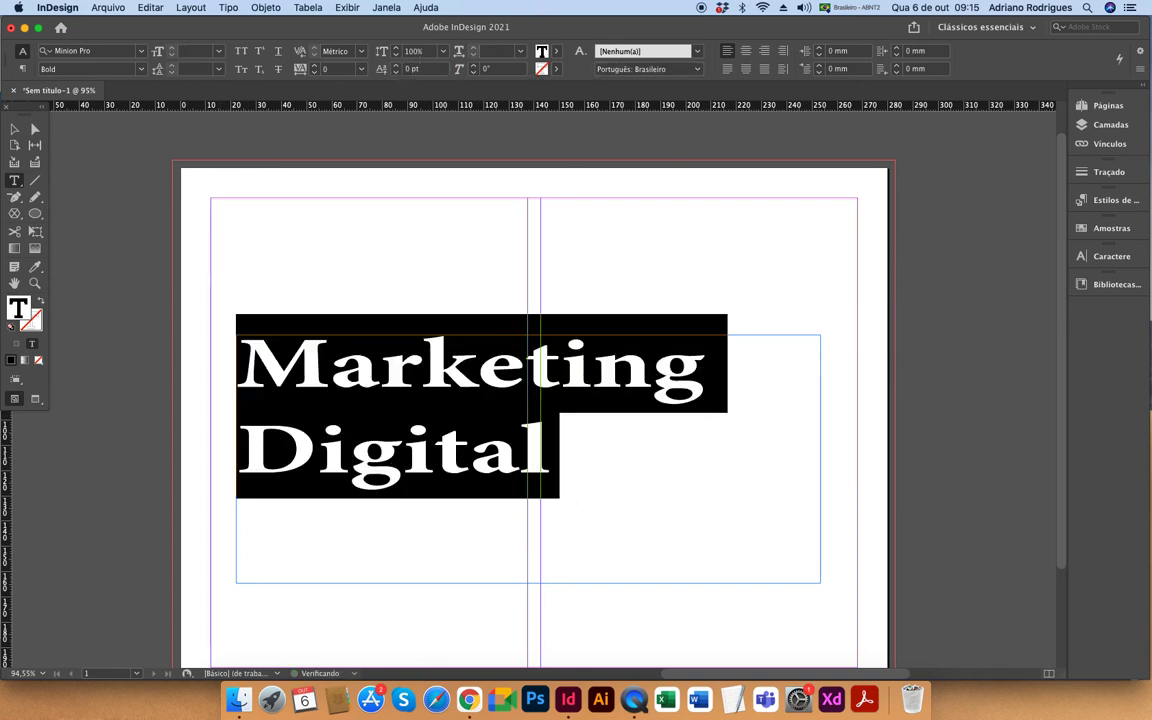
left_click(656, 331)
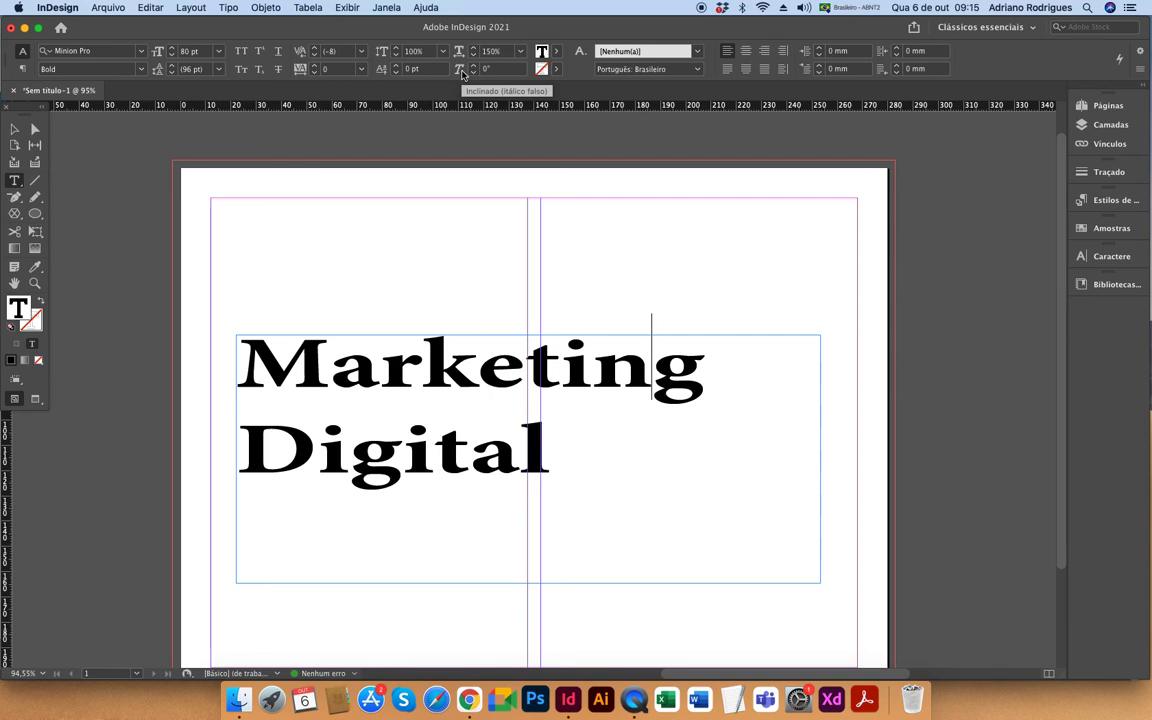
Set the horizontal scale of the whole "Marketing Digital" text to 100%
left_click_drag(540, 464, 349, 133)
left_click(459, 51)
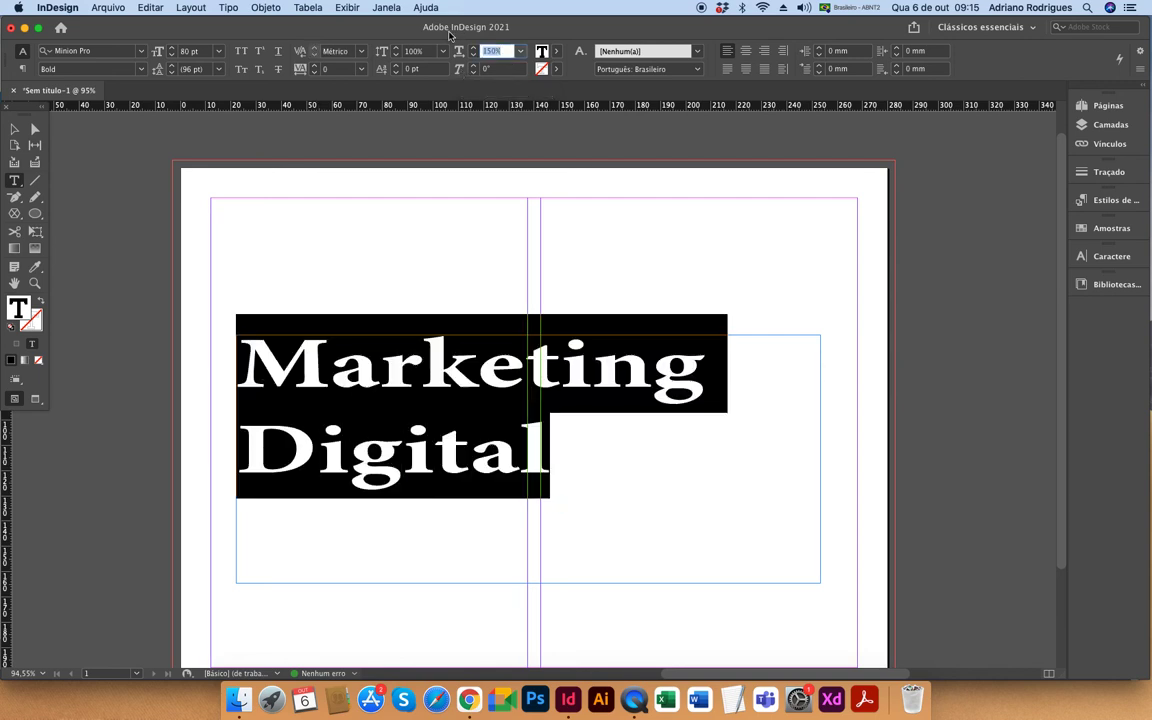
key("Return")
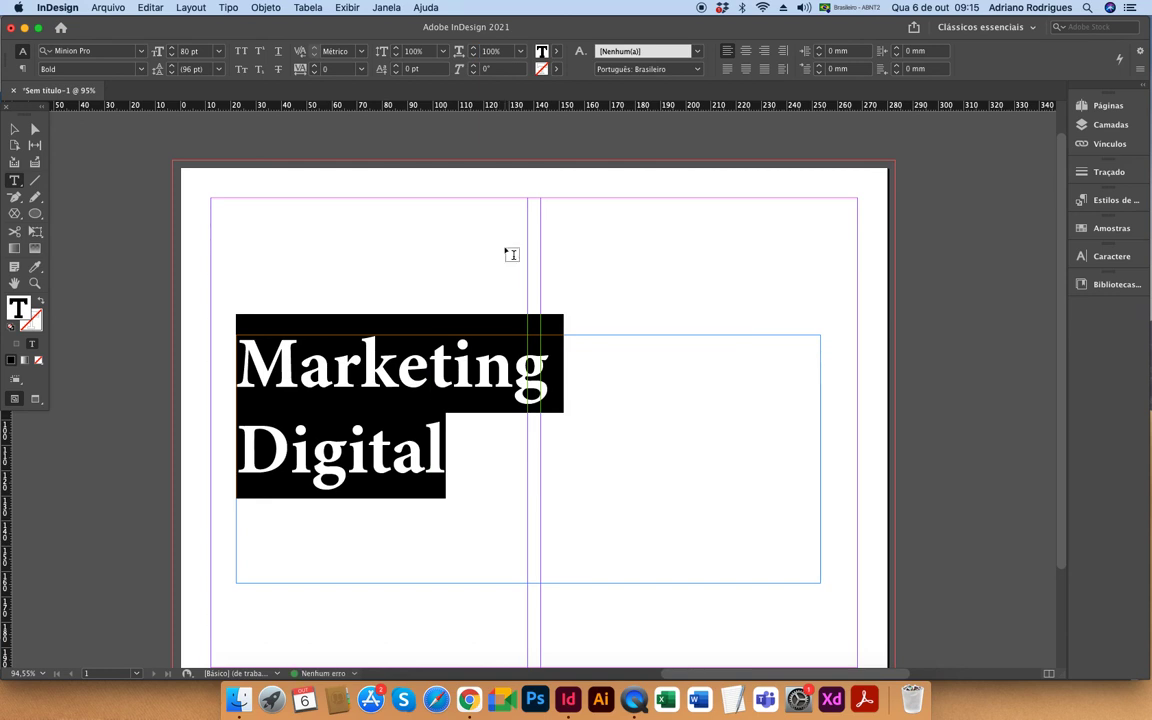
Slant the "Marketing Digital" text with an 18° skew, keep the Bold font style, and deselect the text
left_click(471, 69)
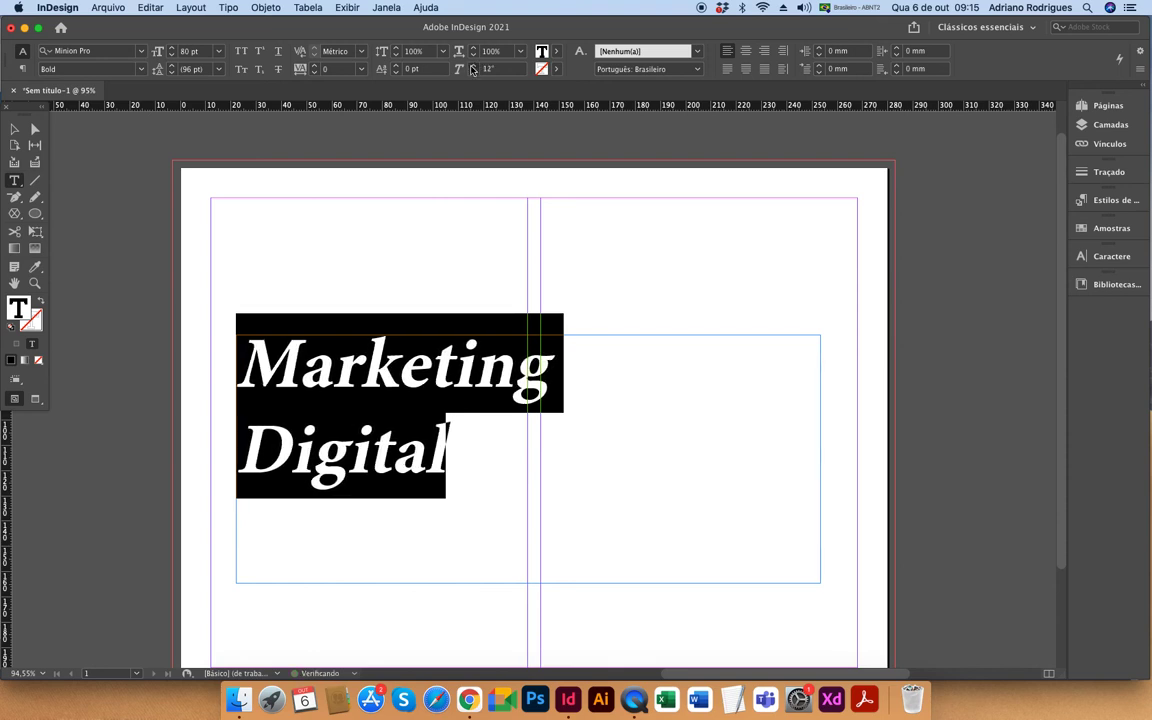
left_click(140, 69)
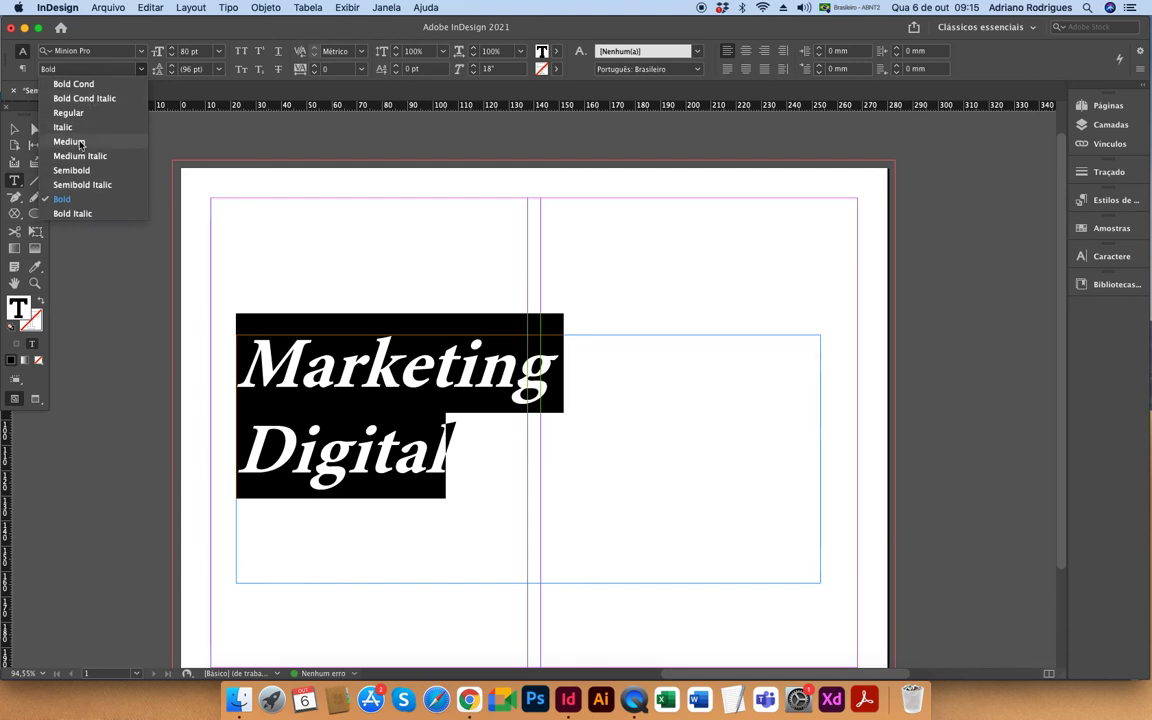
left_click(520, 42)
left_click(473, 433)
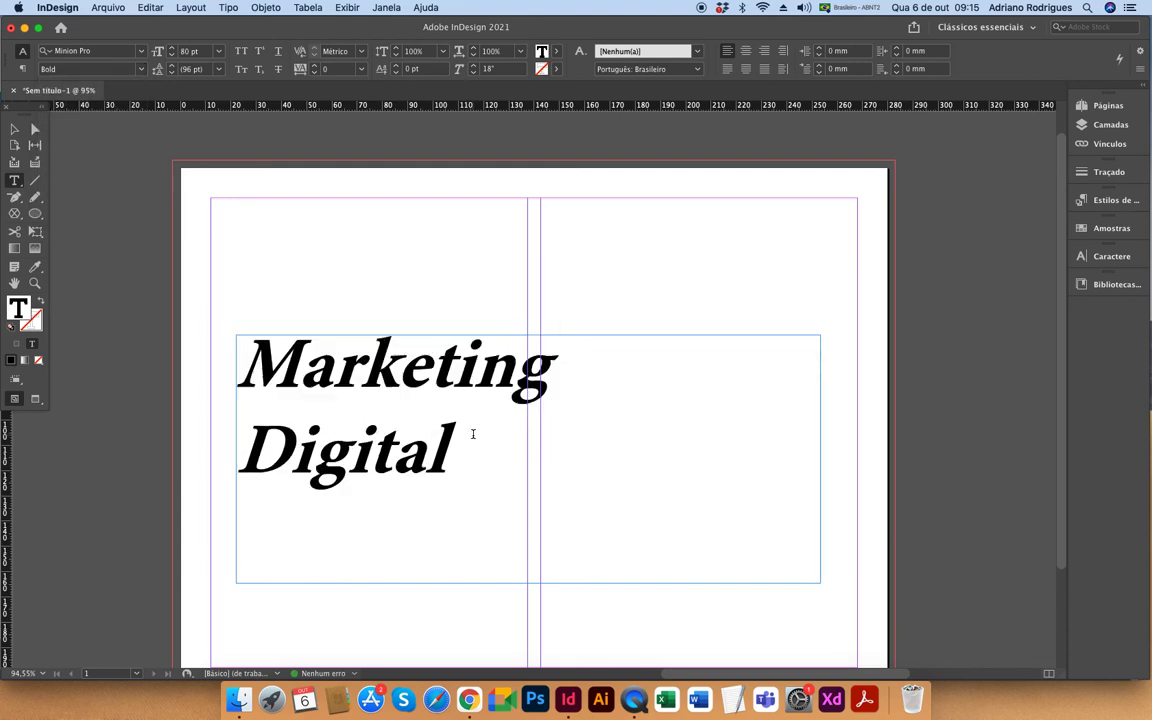
Increase the skew of the whole "Marketing Digital" text to 25°
key("super+a")
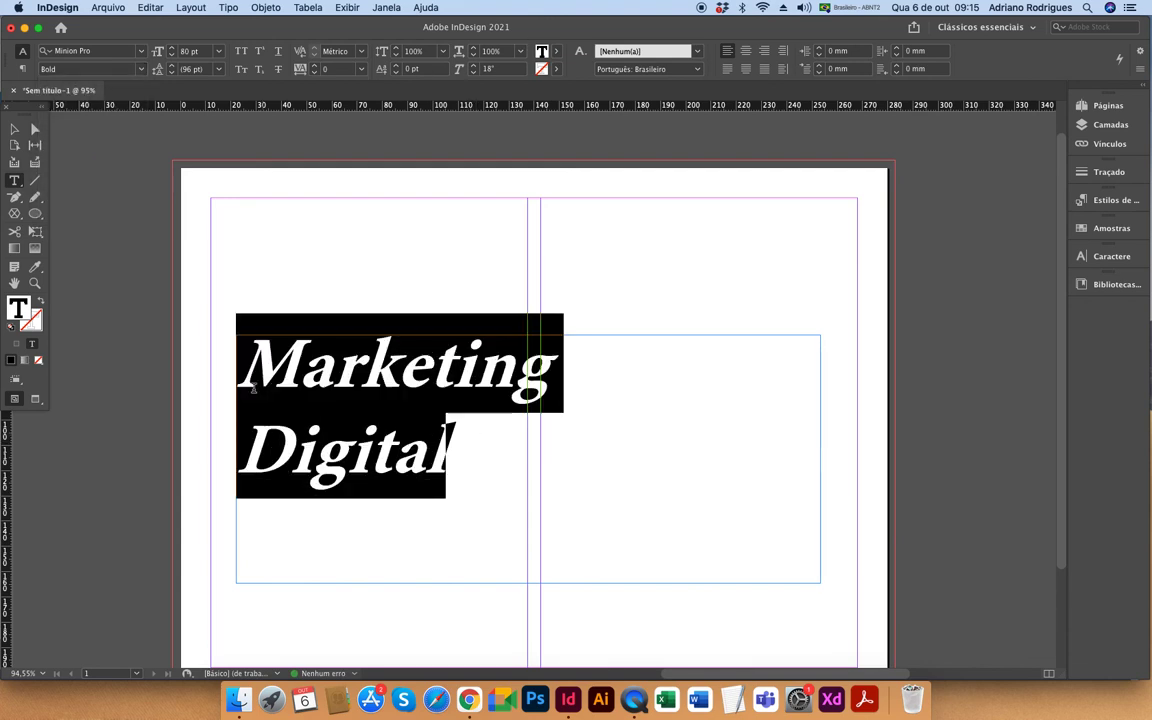
left_click(476, 67)
left_click(476, 67)
left_click(476, 67)
left_click(476, 67)
left_click(476, 67)
left_click(476, 67)
left_click(476, 67)
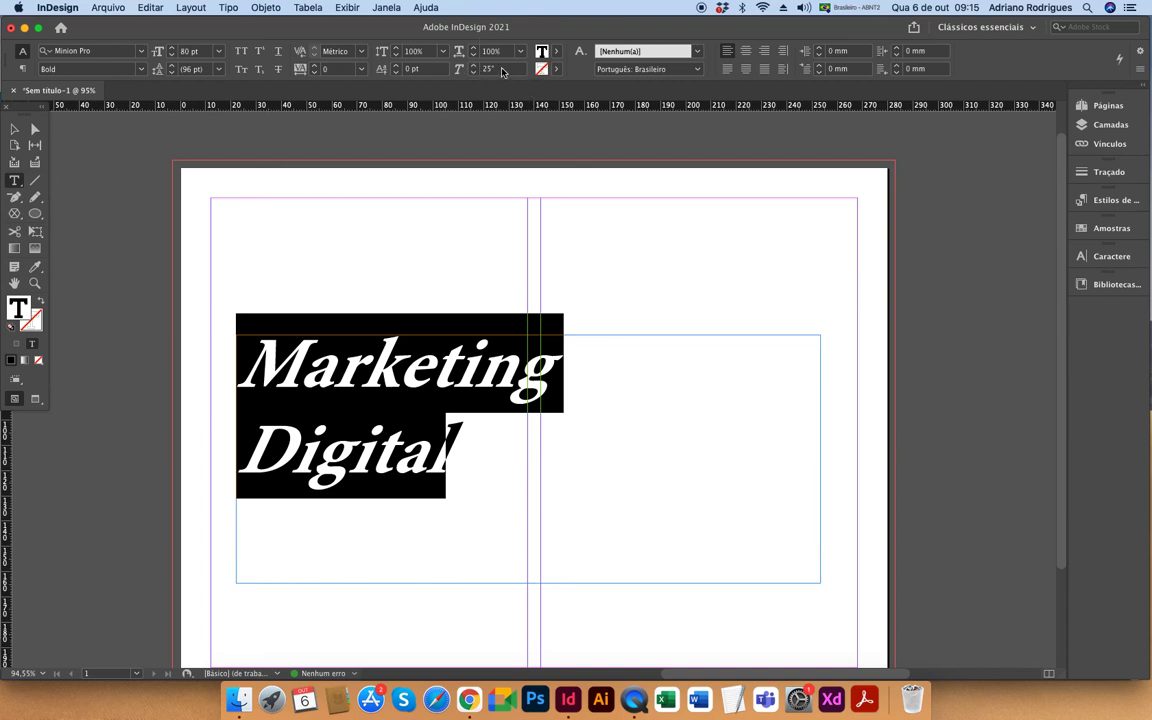
Reset the skew of the "Marketing Digital" text to 0°
left_click(460, 68)
type("0")
key("Return")
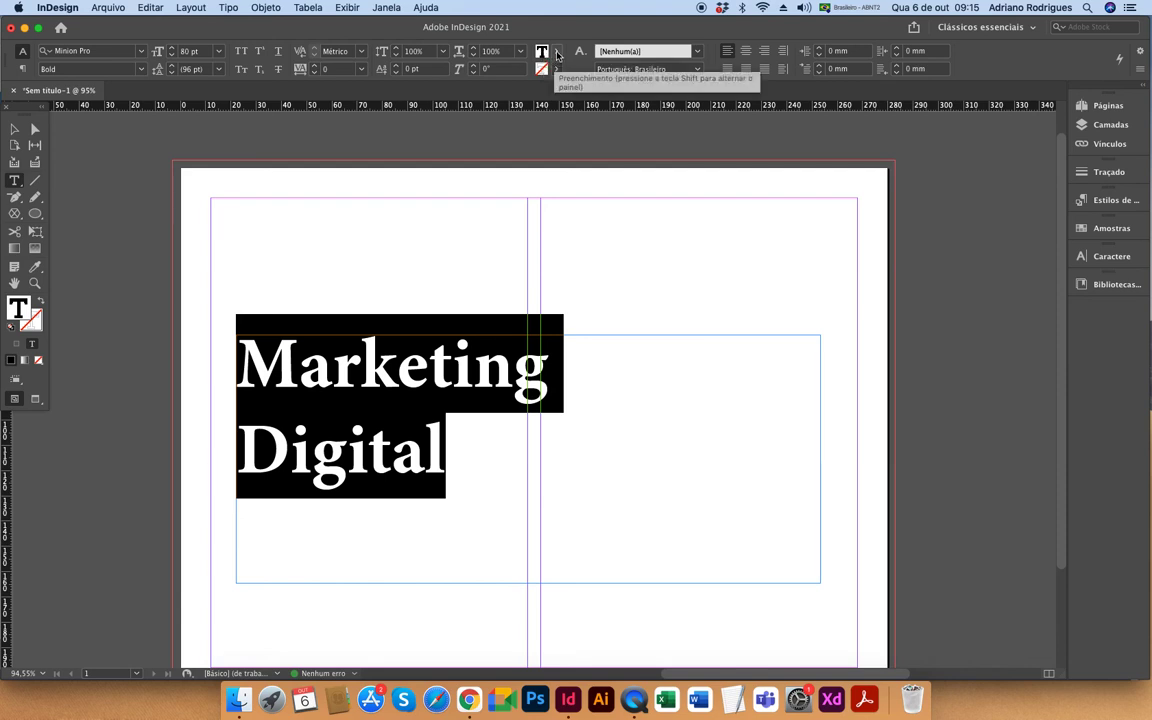
Fill the "Marketing Digital" text with the cyan swatch C=100 M=0 Y=0 K=0, deselect it, and open the color swatches
left_click(557, 53)
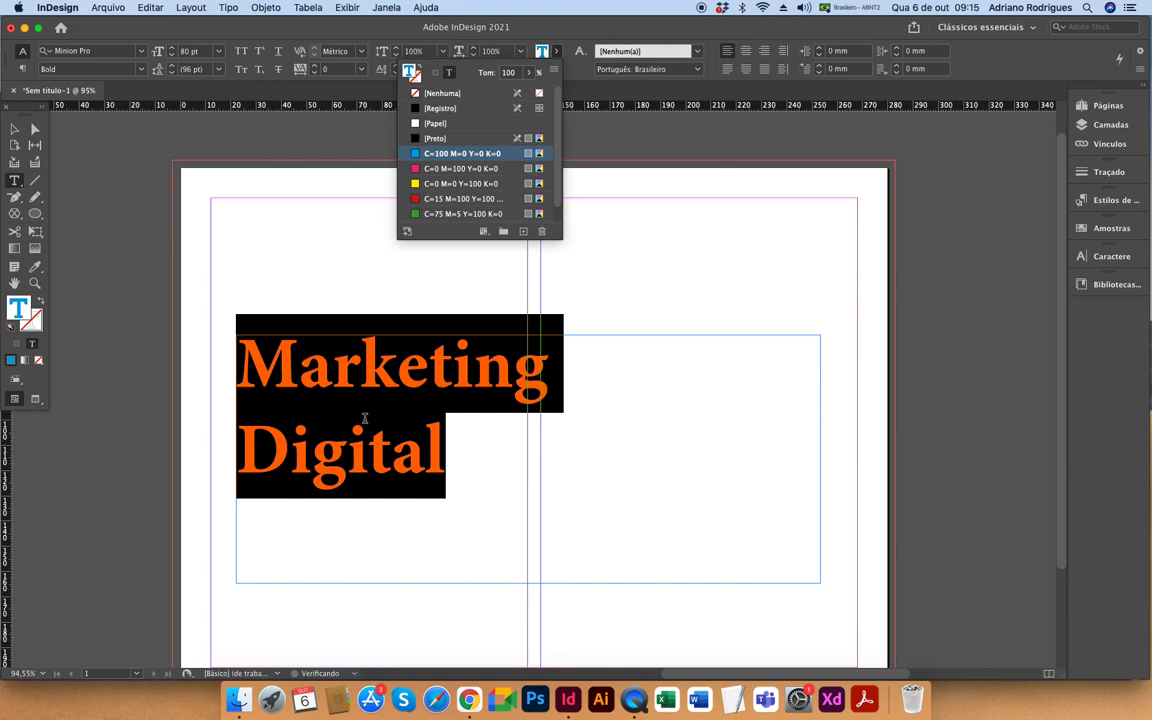
left_click(330, 395)
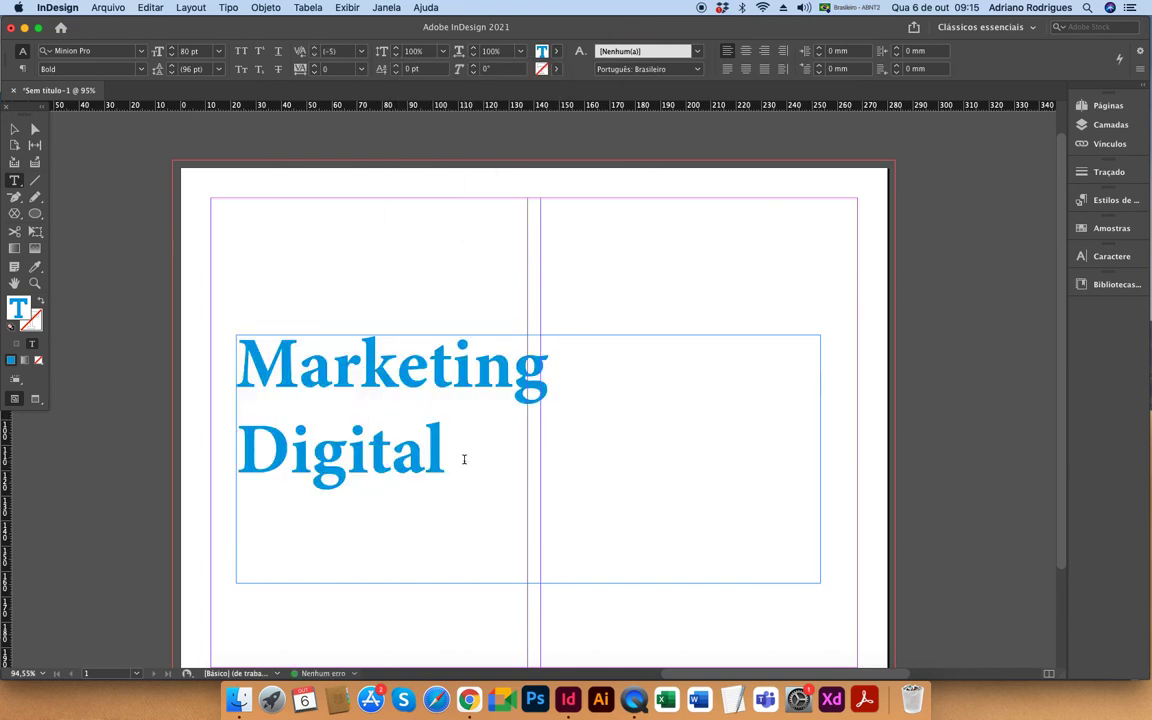
left_click(1114, 229)
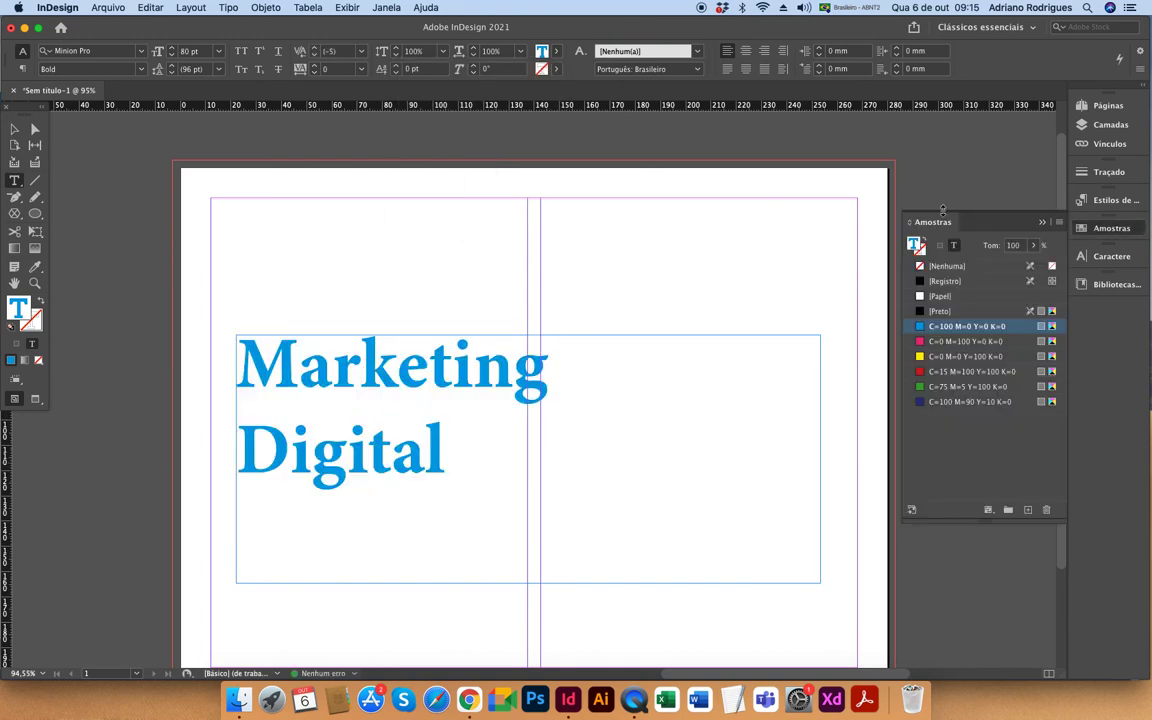
Apply a [Preto] stroke to the whole "Marketing Digital" text and deselect the text
left_click_drag(450, 458, 236, 360)
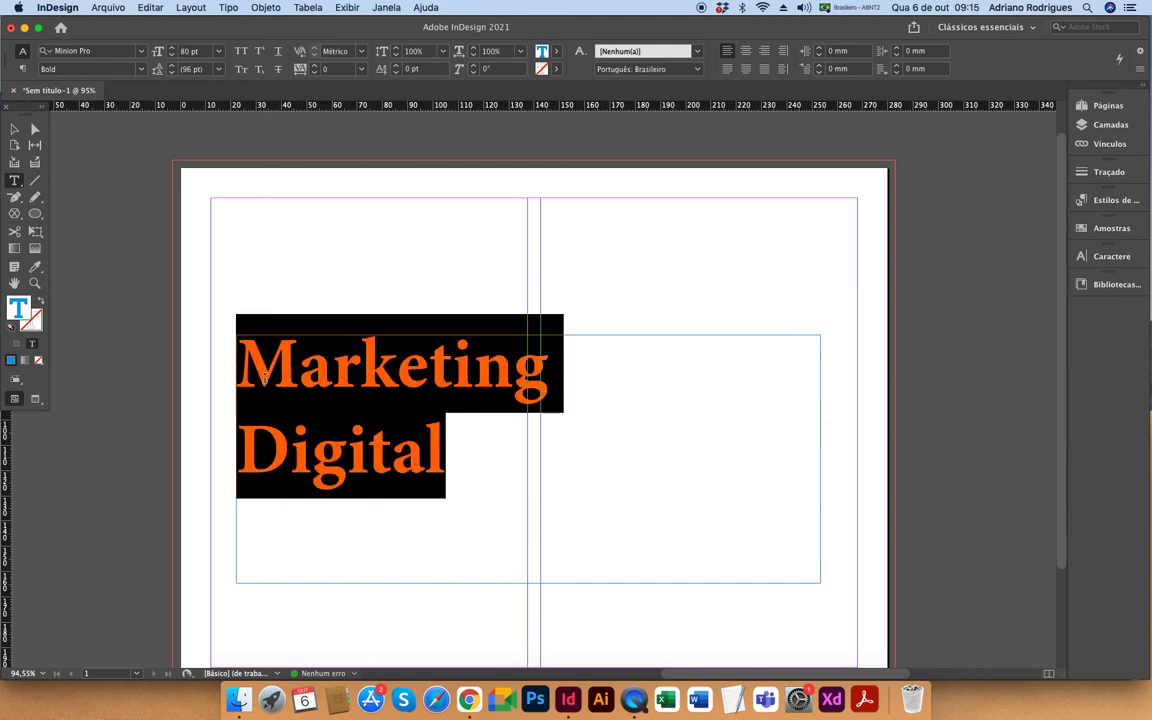
left_click(556, 52)
left_click(559, 52)
left_click(558, 70)
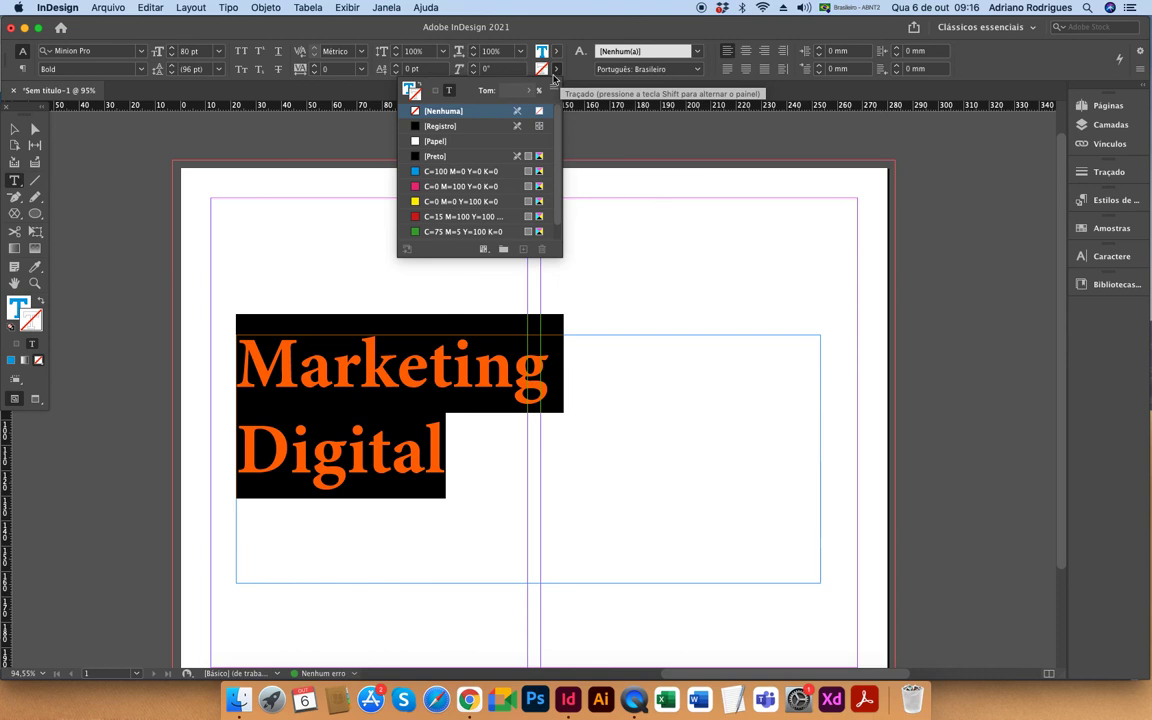
left_click(436, 157)
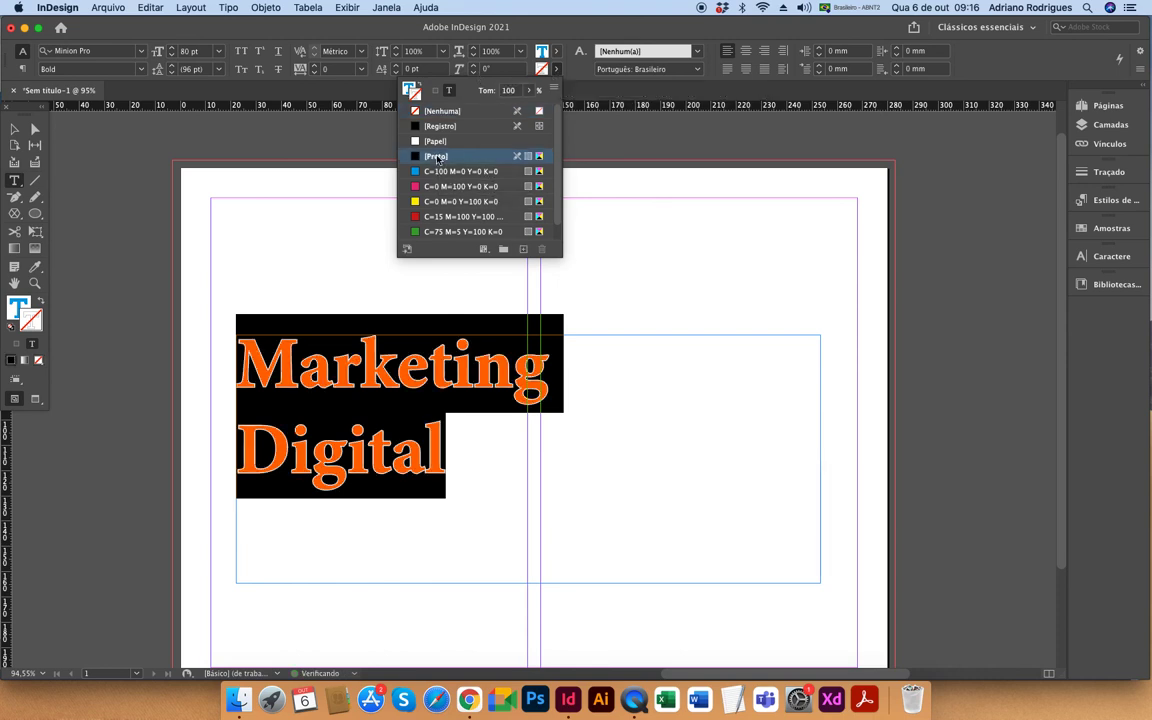
left_click(566, 50)
left_click(517, 329)
left_click_drag(438, 460, 368, 450)
left_click(455, 503)
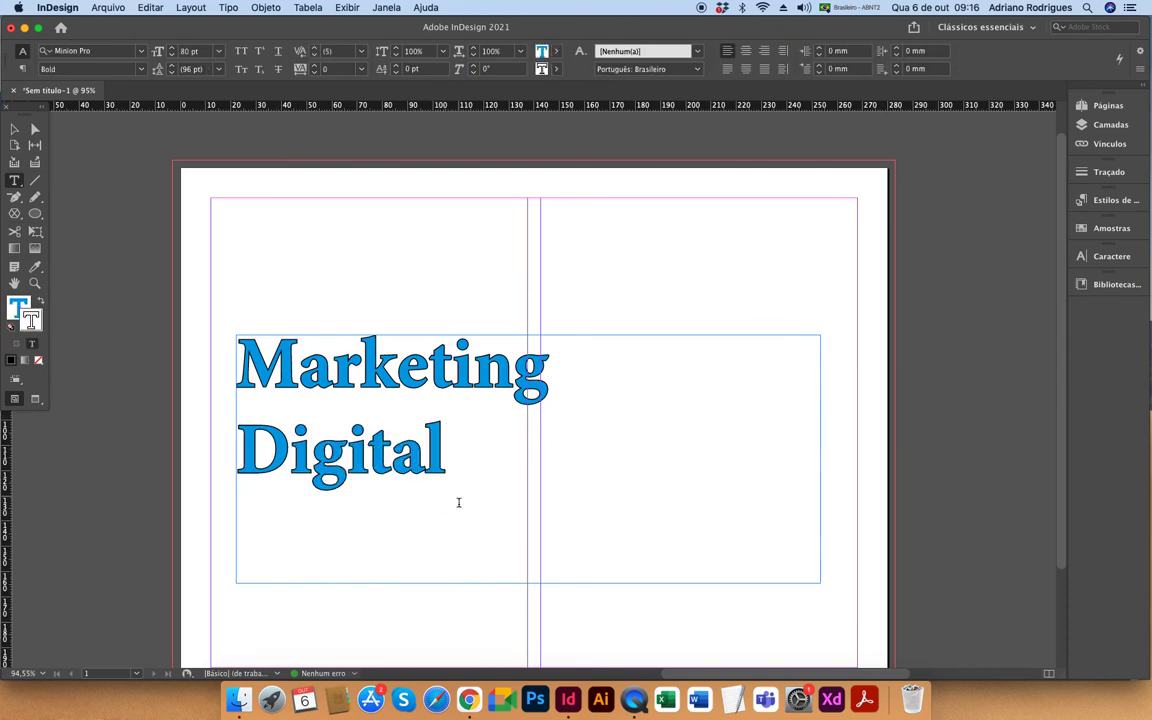
Increase the stroke weight of the whole "Marketing Digital" text to 9 pt and deselect the text
key("super+a")
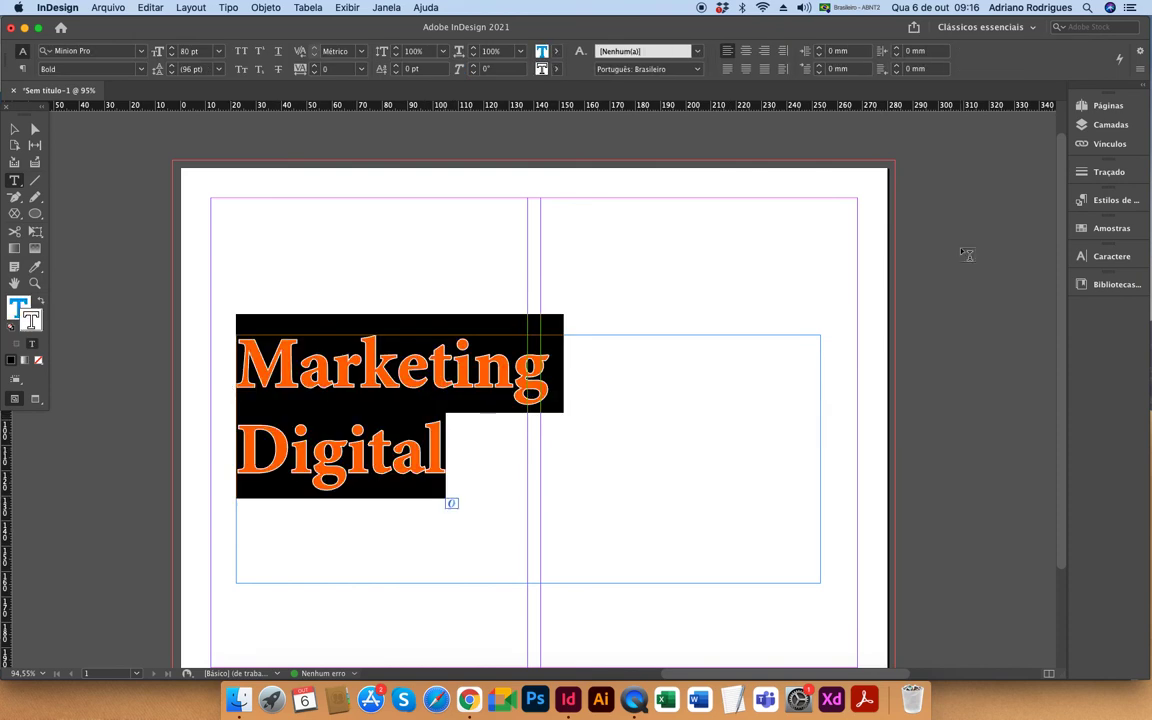
left_click(1107, 173)
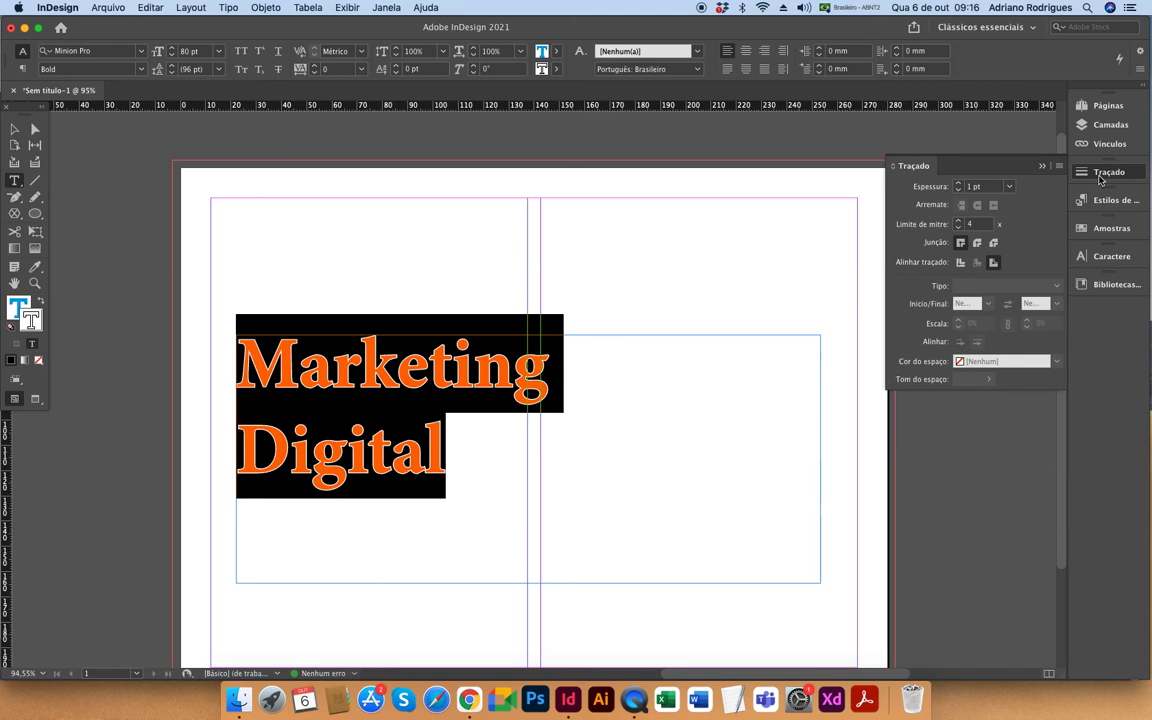
left_click(959, 186)
left_click(959, 186)
left_click(959, 186)
left_click(959, 186)
left_click(367, 458)
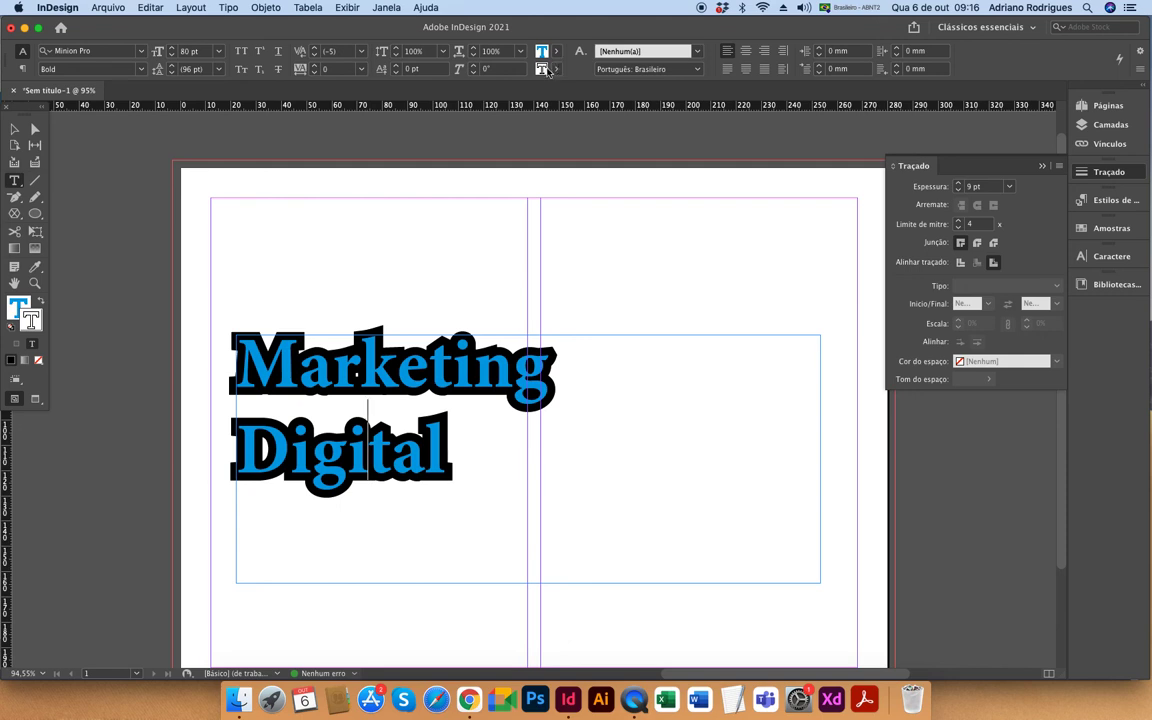
Fill the whole "Marketing Digital" text with [Preto], set its stroke to [Nenhuma], and deselect it
key("super+a")
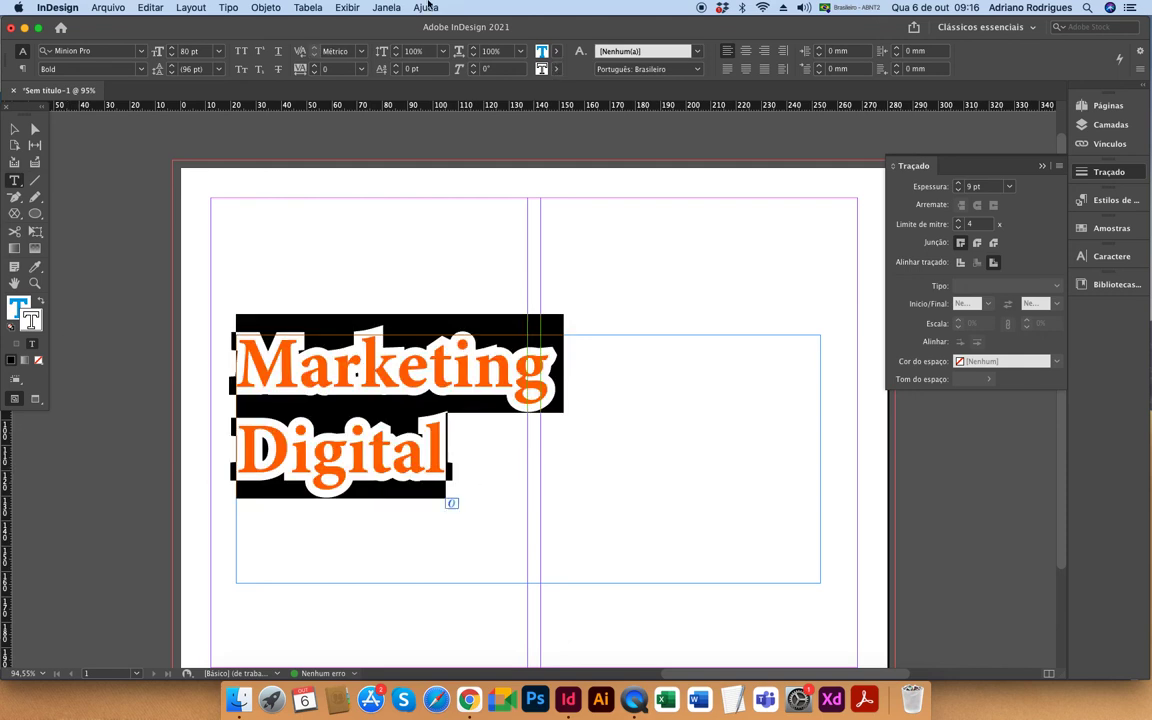
left_click(557, 51)
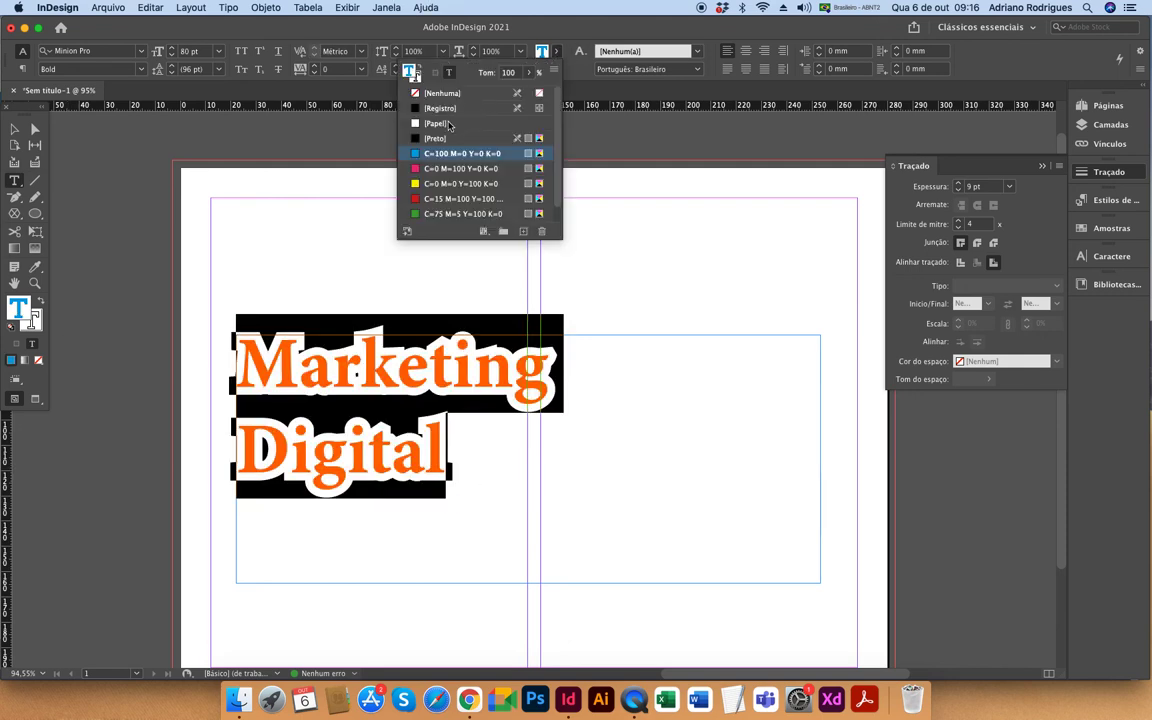
left_click(468, 123)
left_click(555, 72)
left_click(556, 74)
left_click(557, 69)
left_click(557, 69)
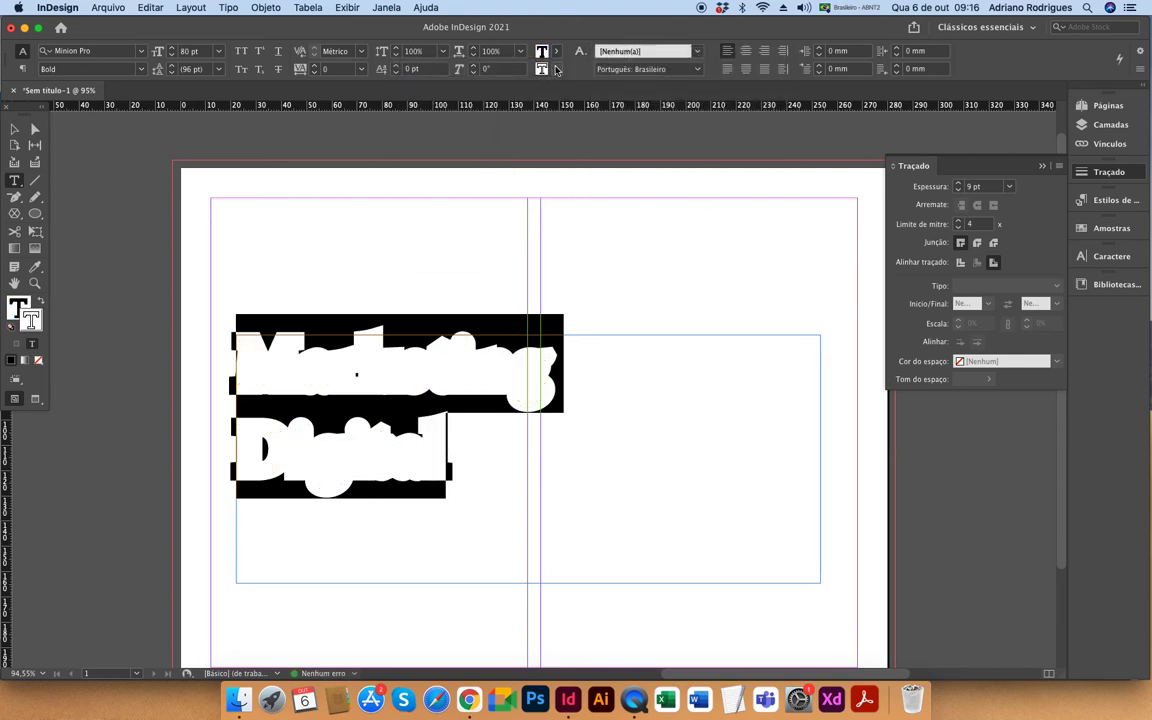
left_click(557, 69)
left_click(430, 102)
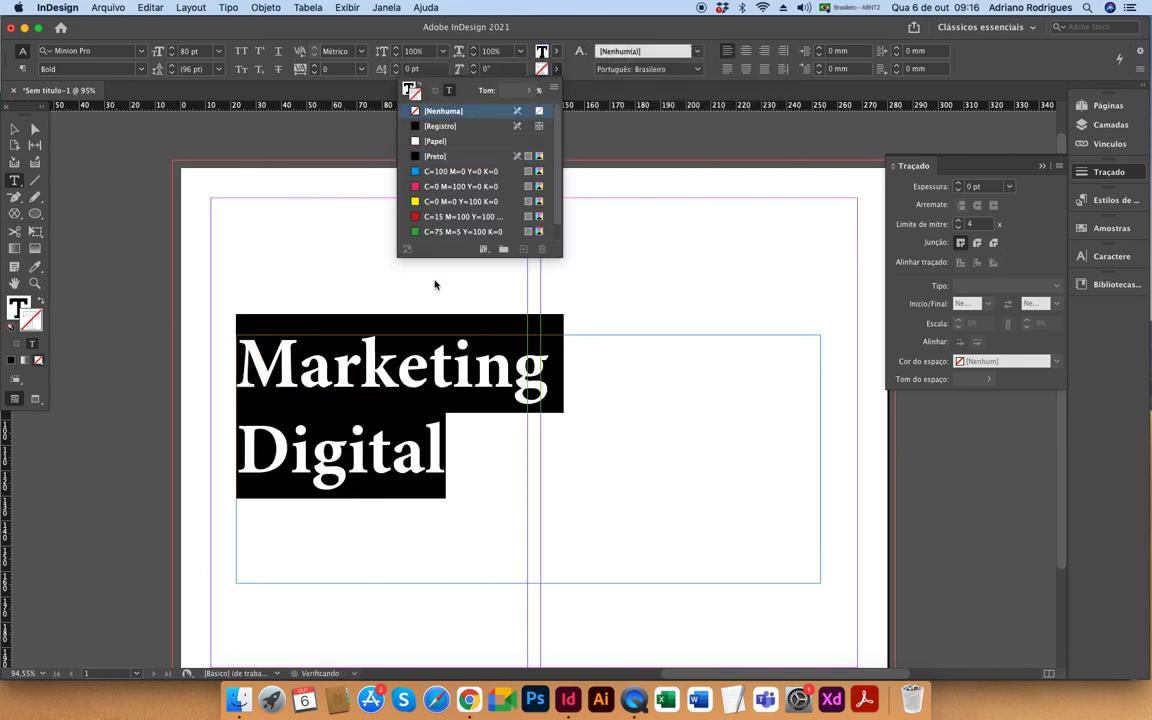
left_click(402, 388)
Examine the available character styles and the language options for the "Marketing Digital" text
left_click(696, 52)
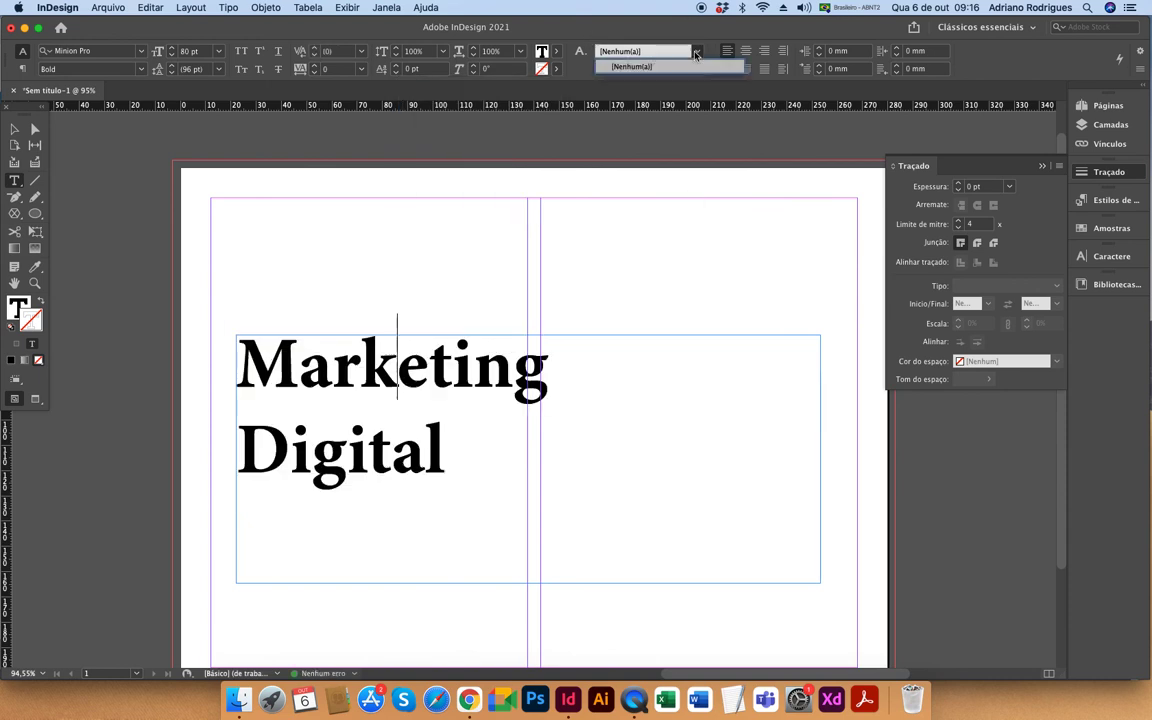
left_click(697, 54)
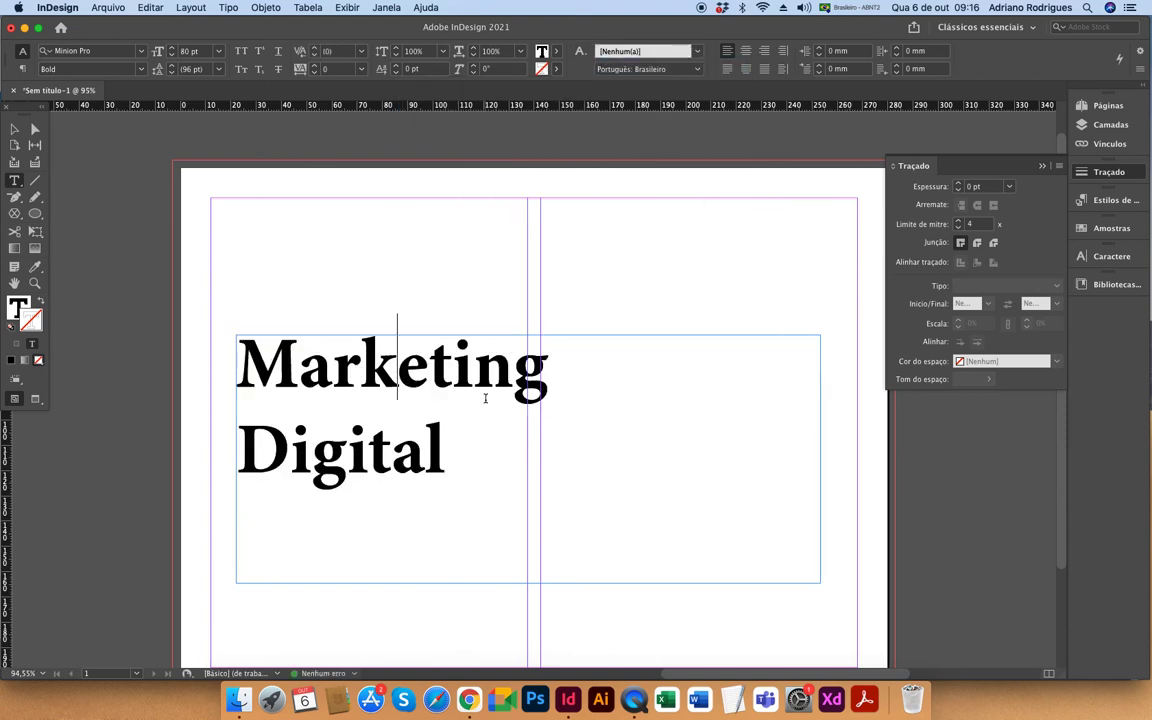
key("super+a")
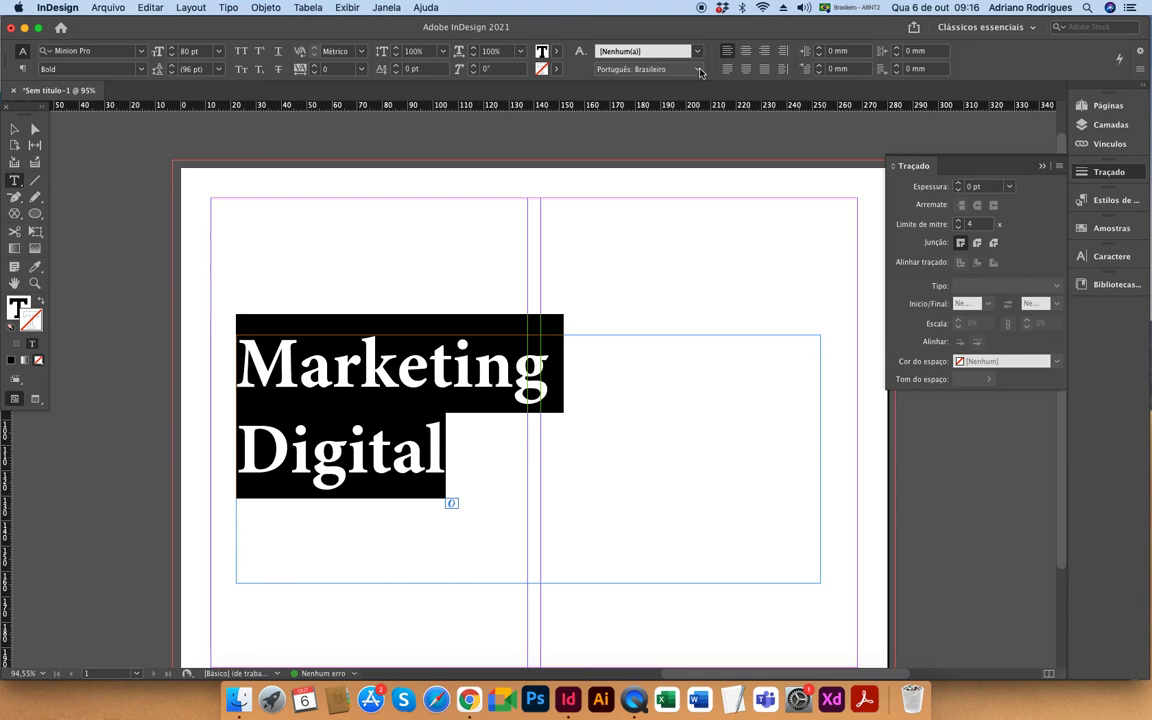
left_click(699, 70)
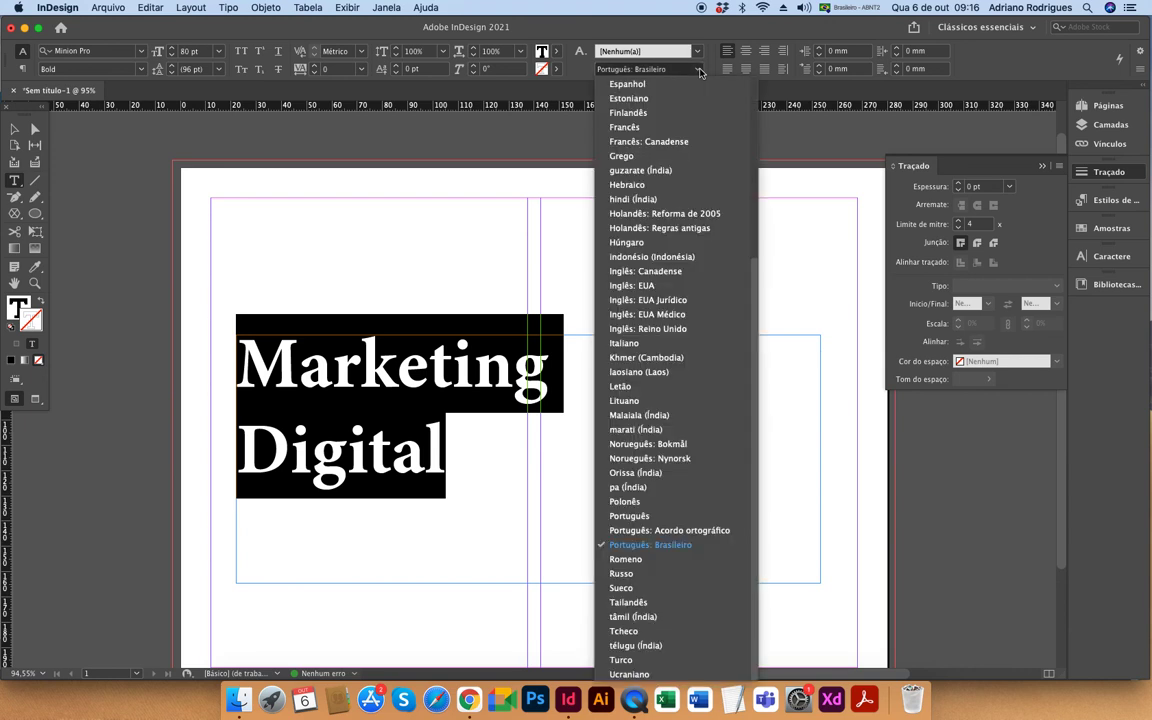
left_click(700, 70)
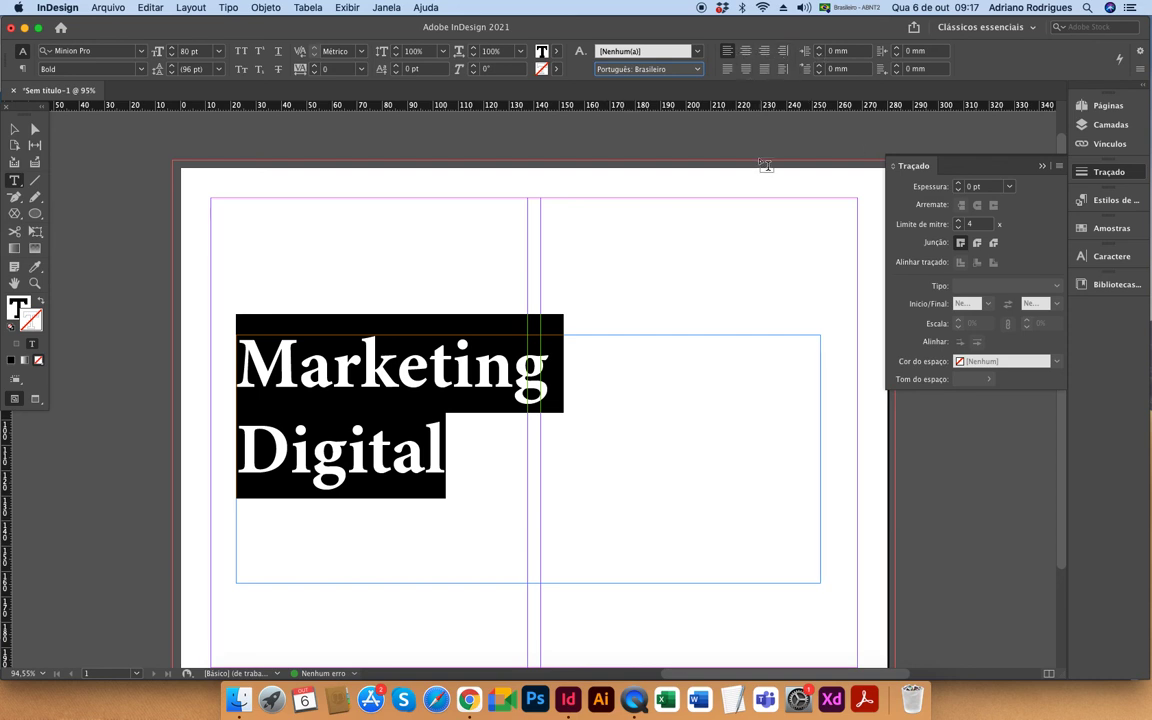
Narrow the "Marketing Digital" frame to about 136 mm wide and justify its text with last line left, after trying centre and right alignment
left_click(19, 129)
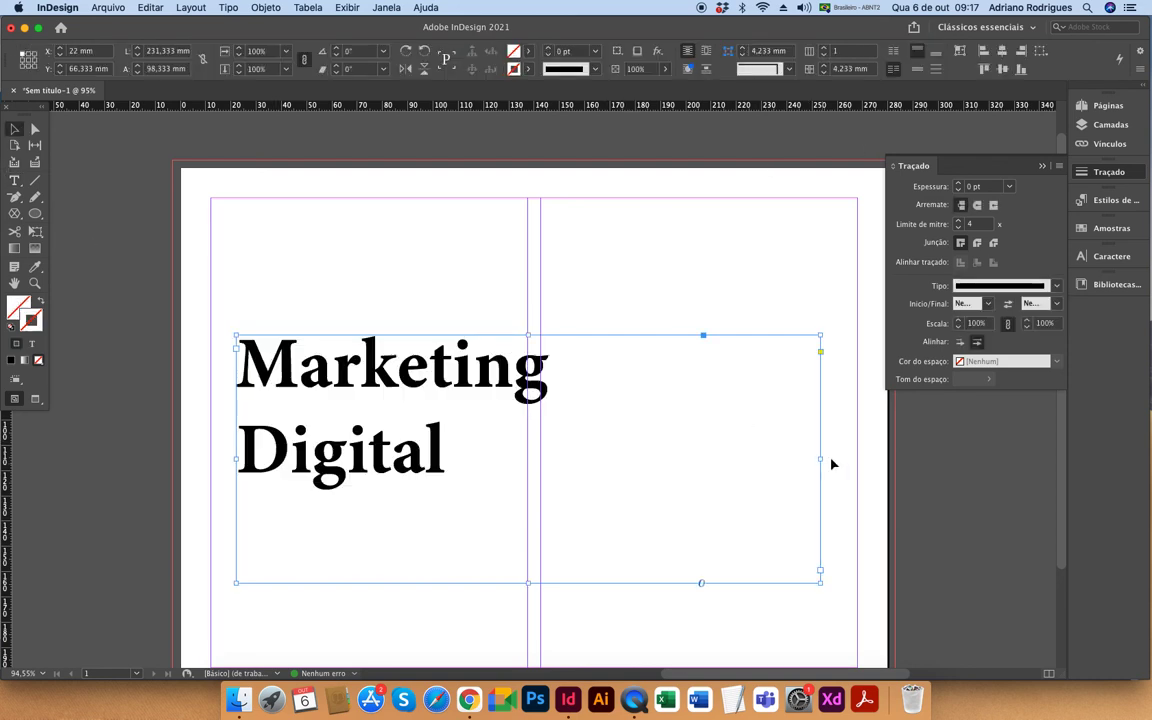
left_click_drag(820, 459, 581, 458)
key("t")
left_click_drag(451, 478, 195, 365)
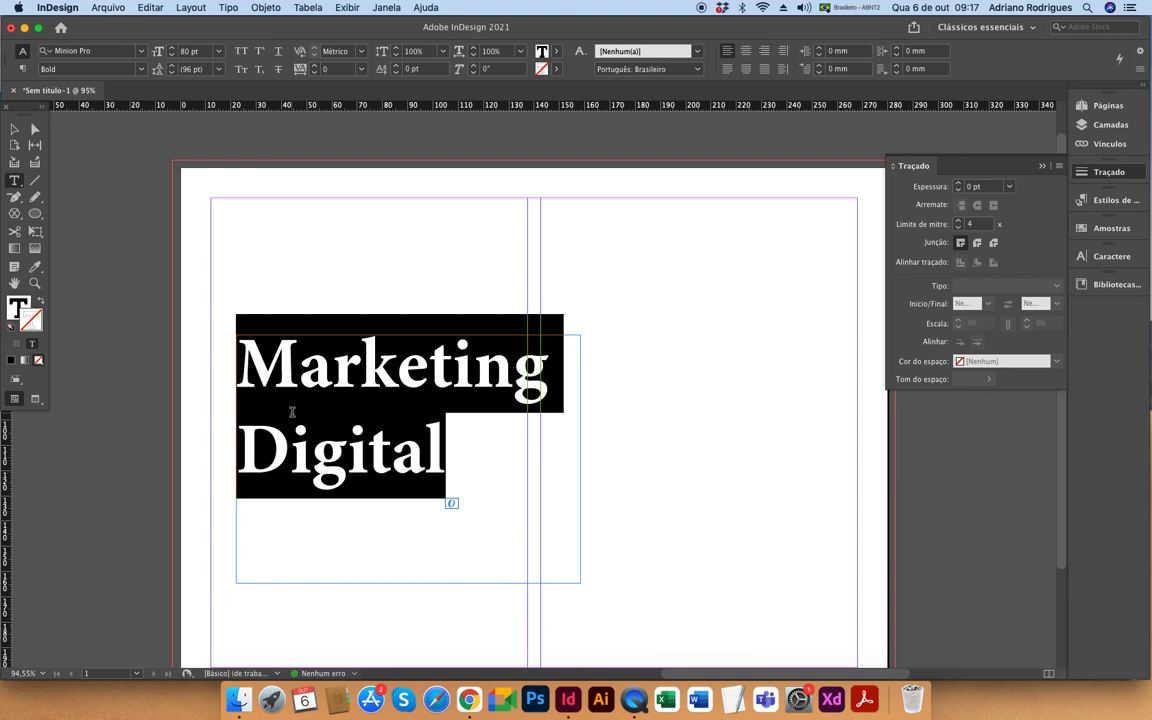
left_click(745, 52)
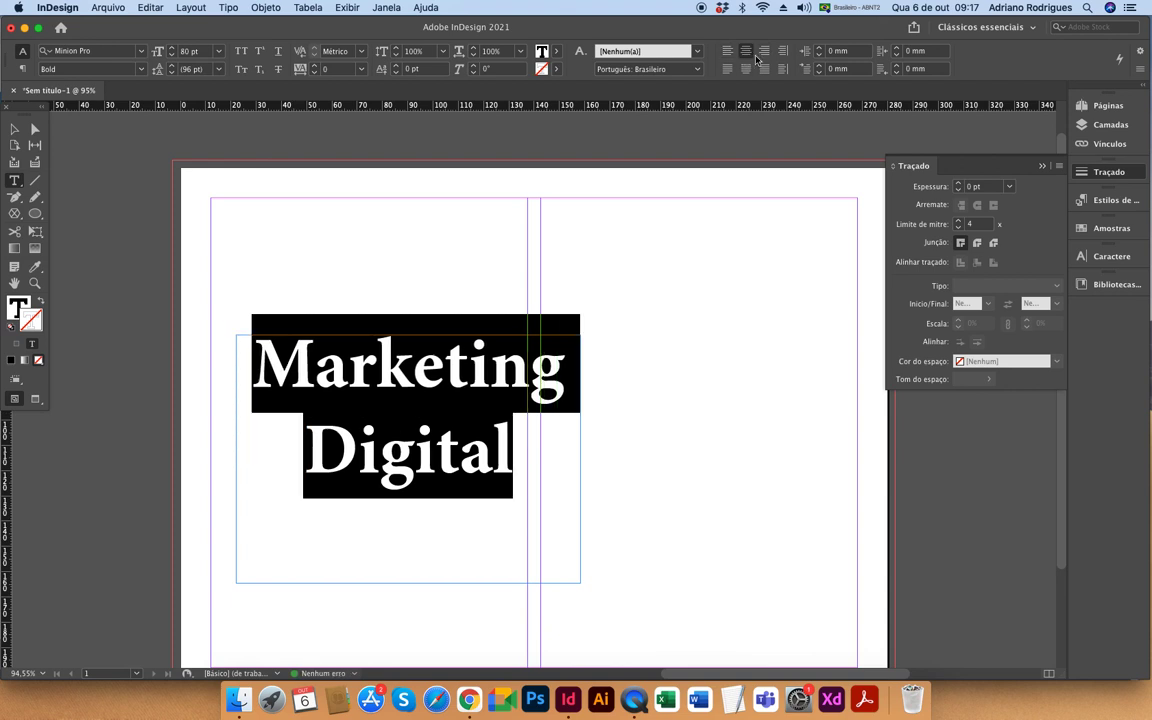
left_click(762, 58)
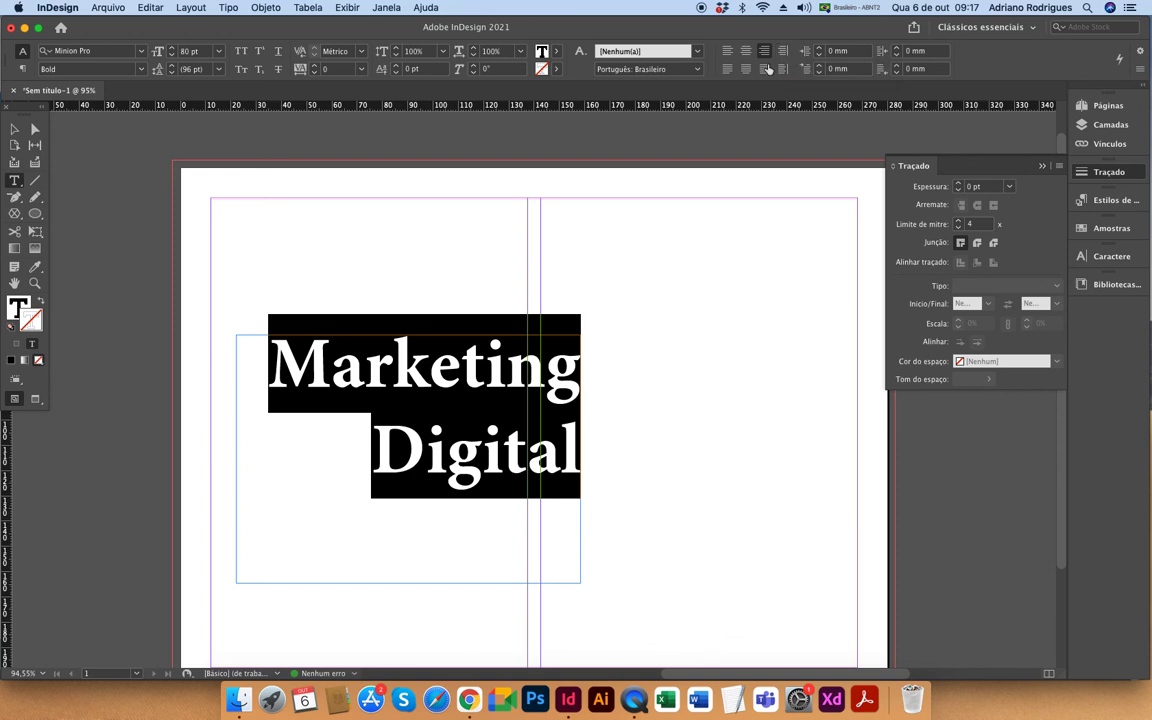
left_click(728, 69)
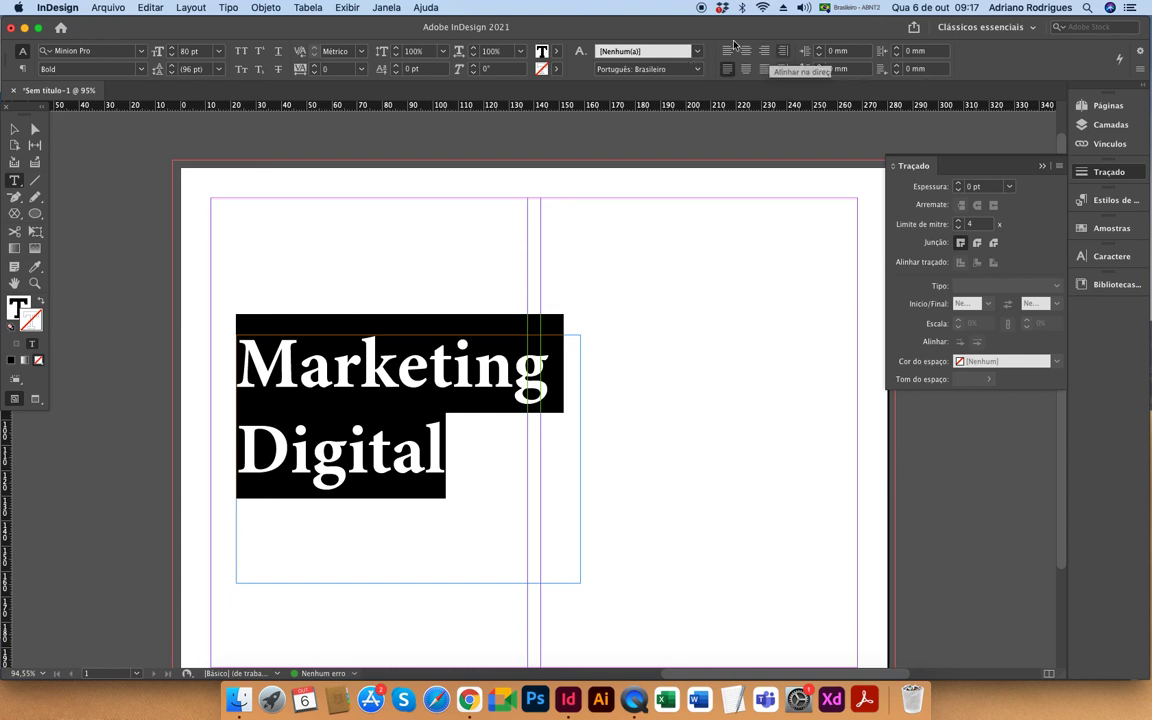
Move the "Marketing Digital" frame up near the page's upper-left margin corner, at about X 18.3 mm and Y 14 mm, and deselect it
left_click(14, 128)
left_click_drag(444, 403, 434, 271)
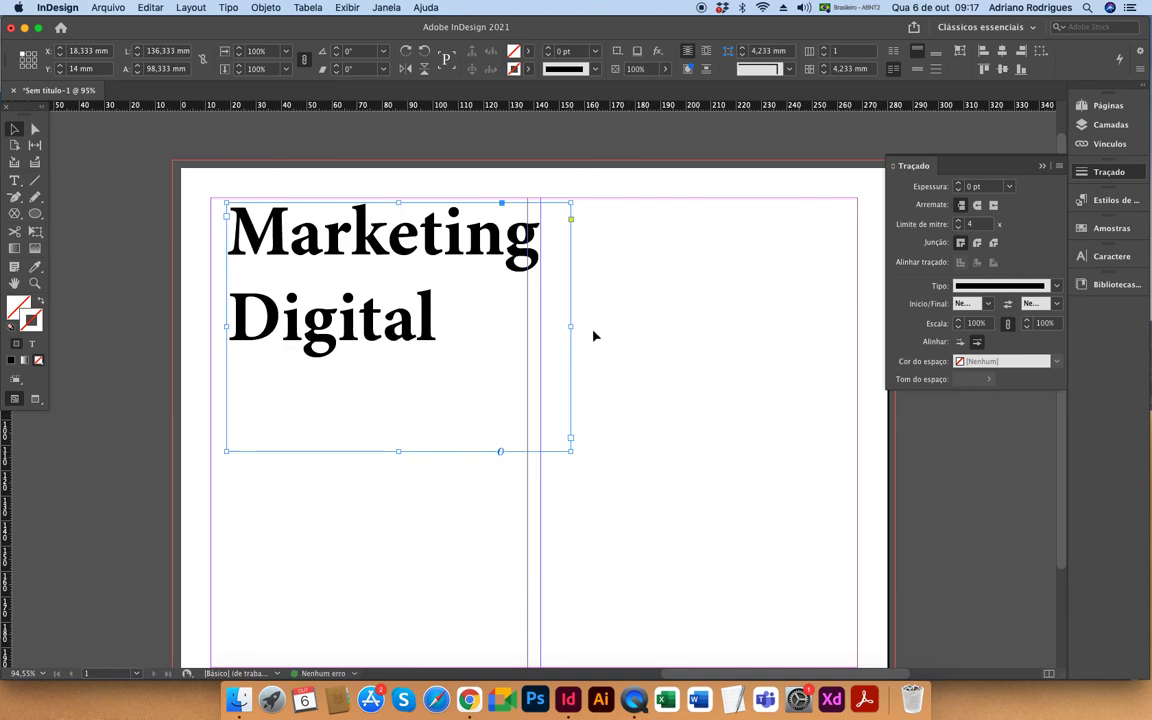
left_click(622, 337)
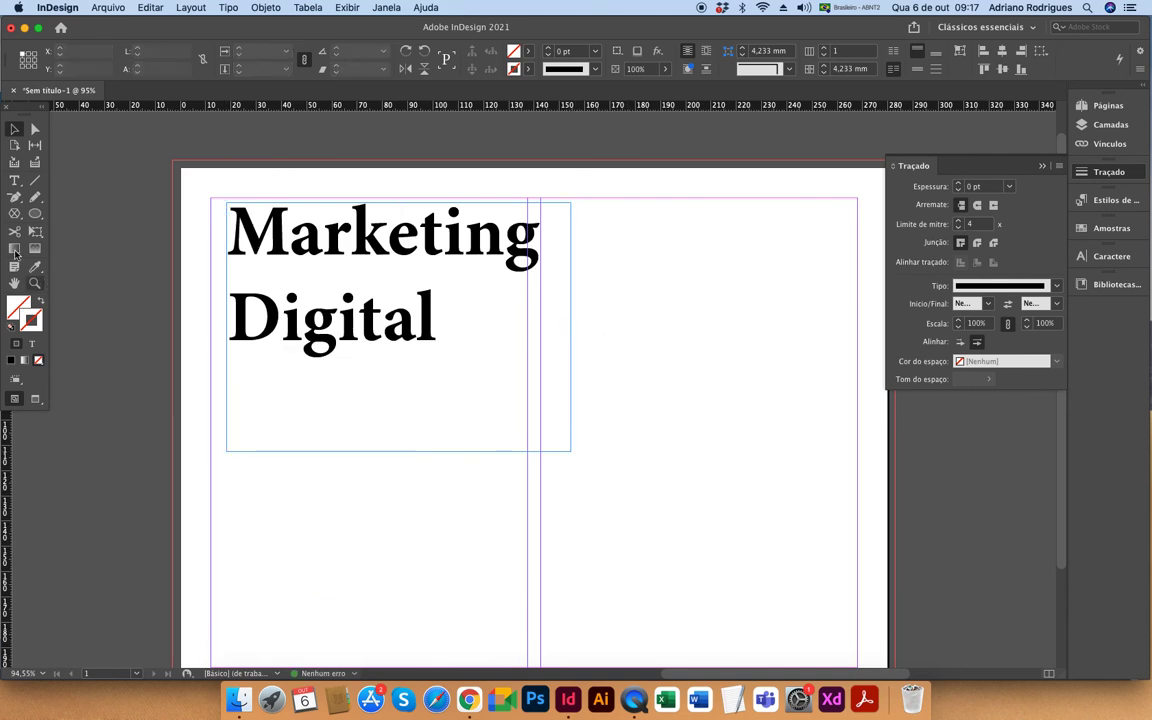
Draw a tall text frame in the page's right column and fill it with placeholder text
left_click(20, 183)
left_click_drag(597, 225, 829, 653)
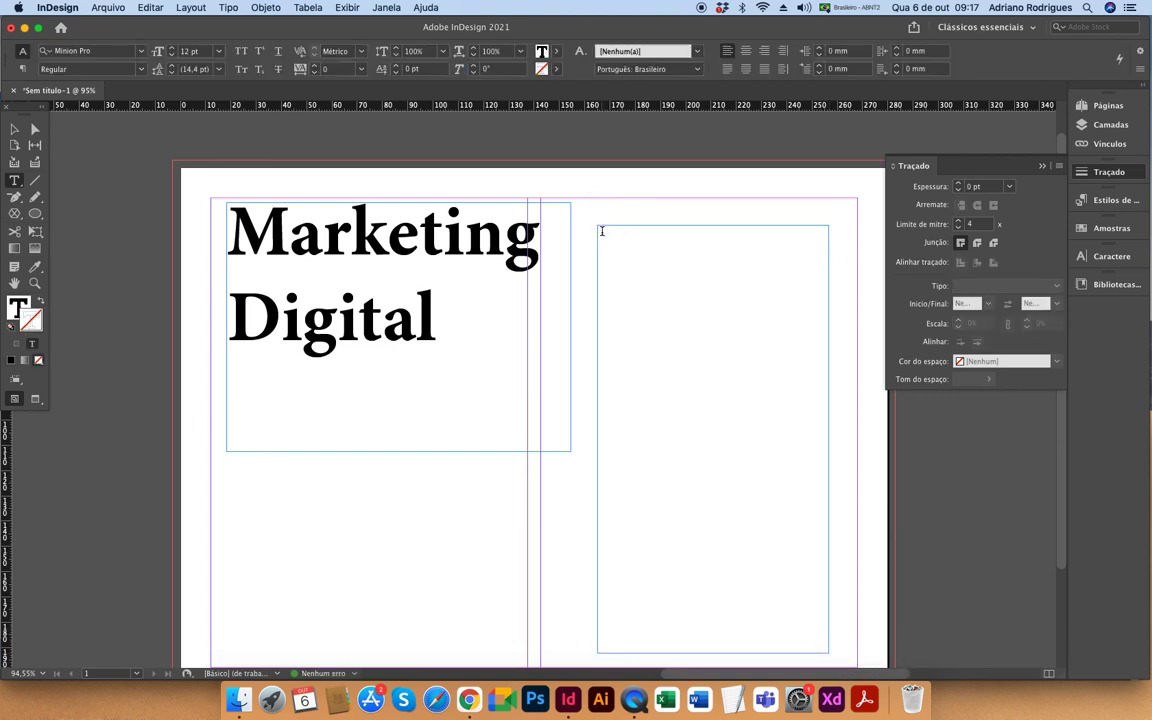
right_click(602, 231)
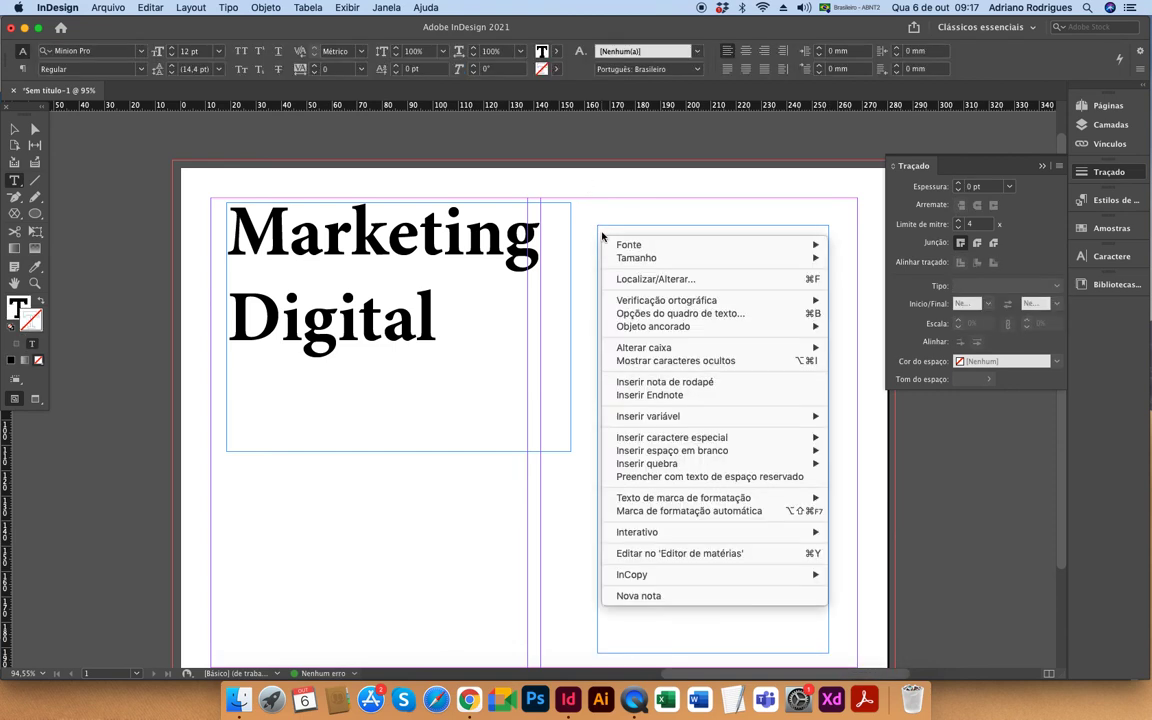
left_click(677, 477)
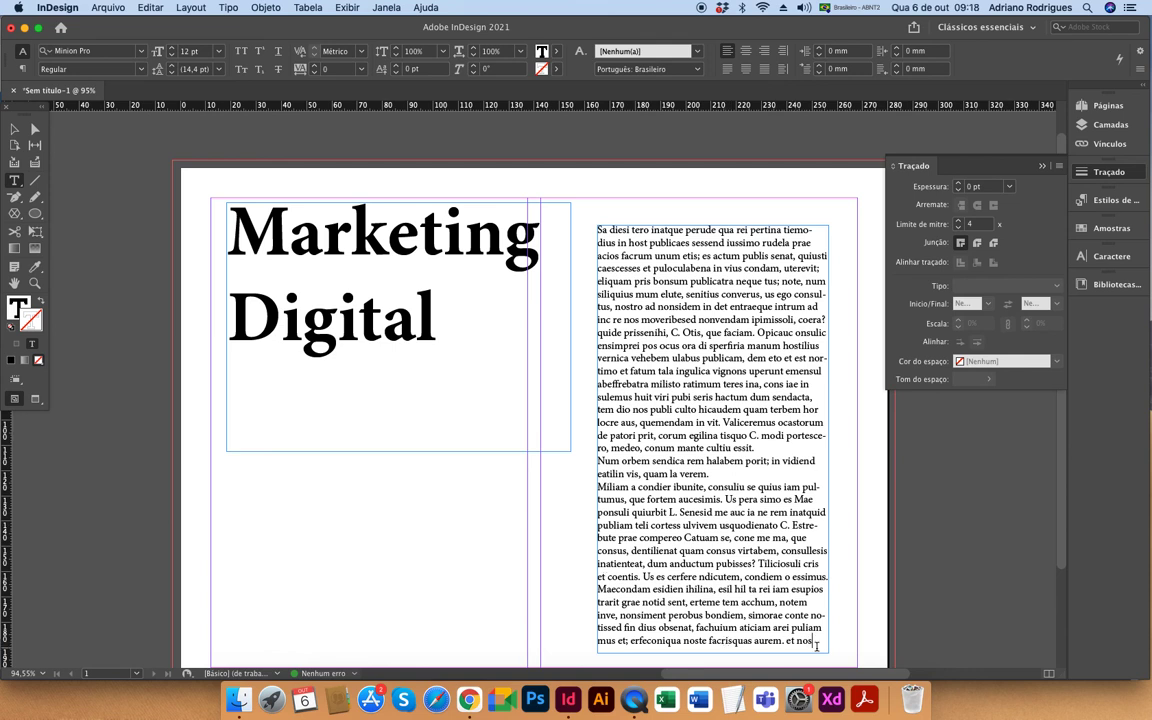
Try centre and right alignment on the placeholder text, justify it with last line left, and highlight the paragraphs' last lines
left_click_drag(818, 643, 568, 206)
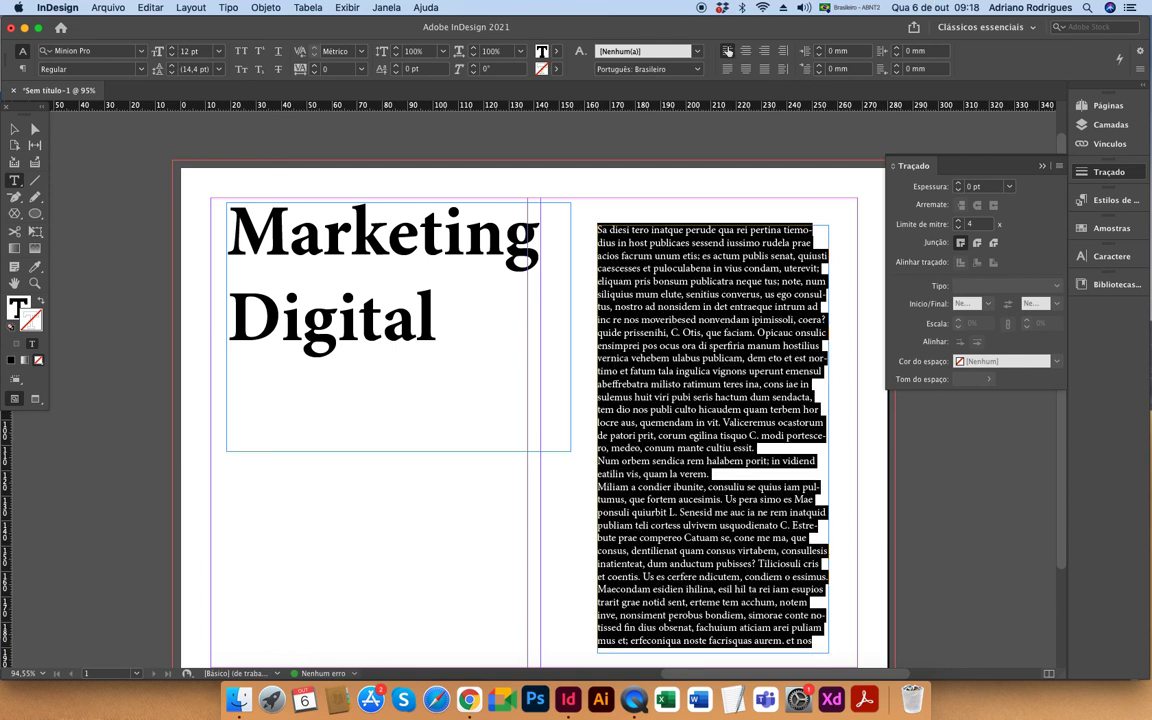
left_click(745, 51)
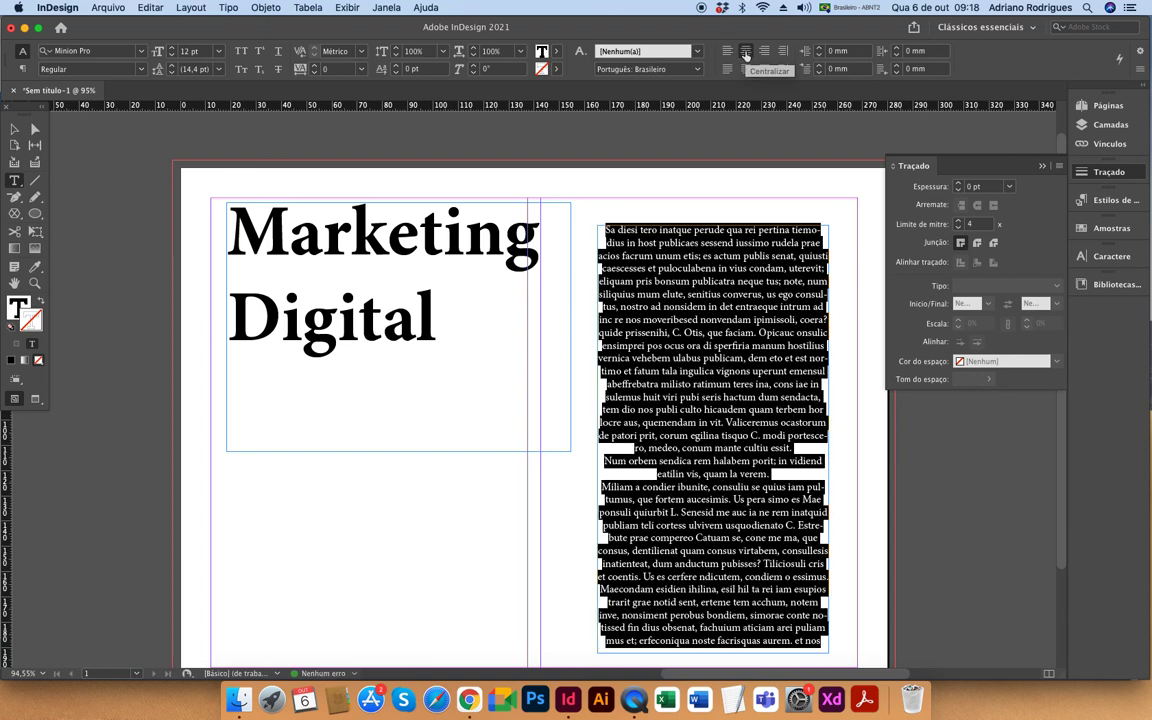
left_click(764, 51)
left_click(750, 52)
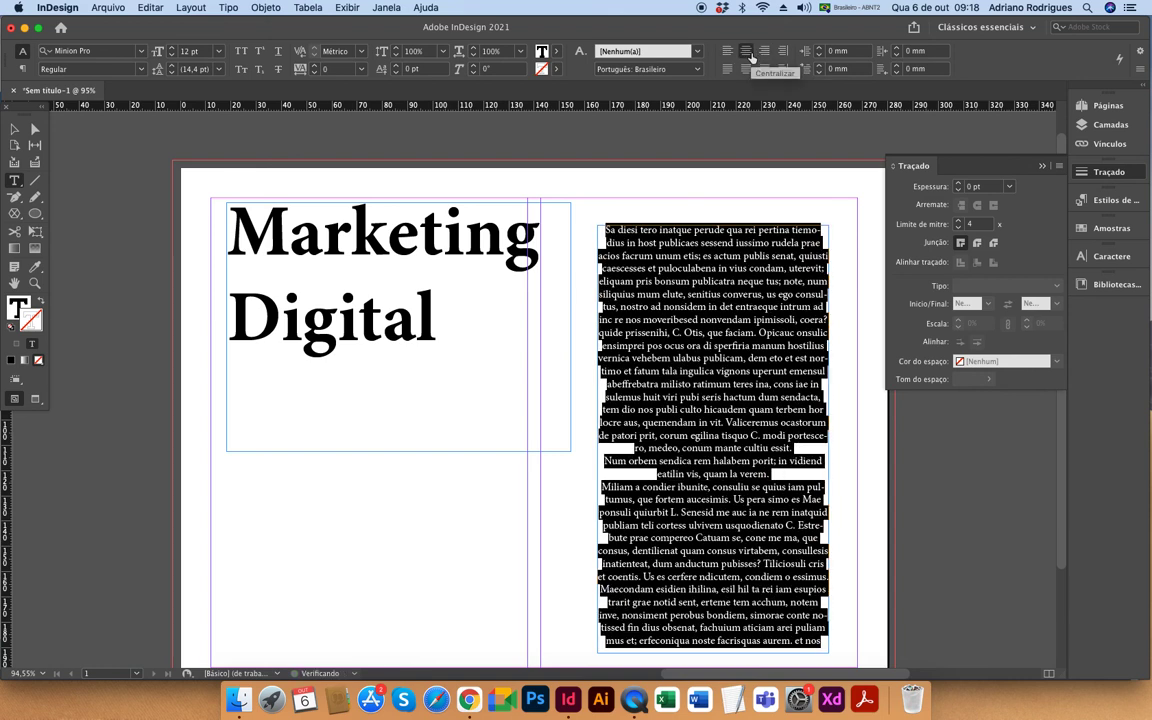
left_click(764, 51)
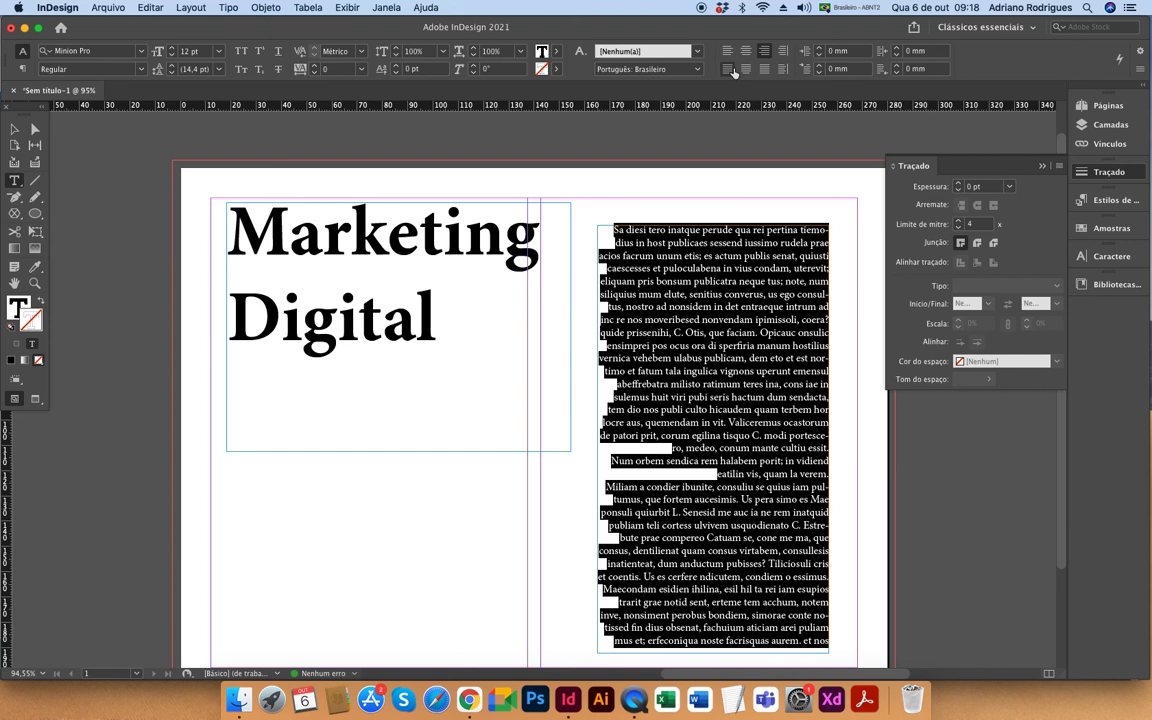
left_click(730, 70)
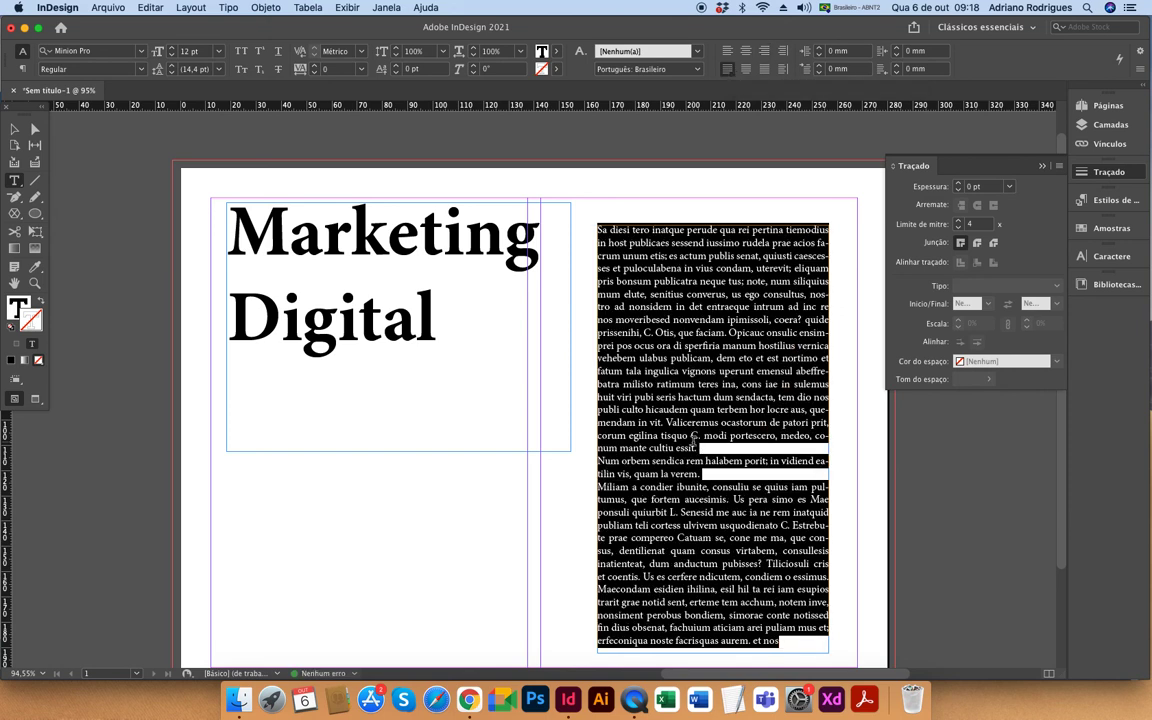
left_click(823, 441)
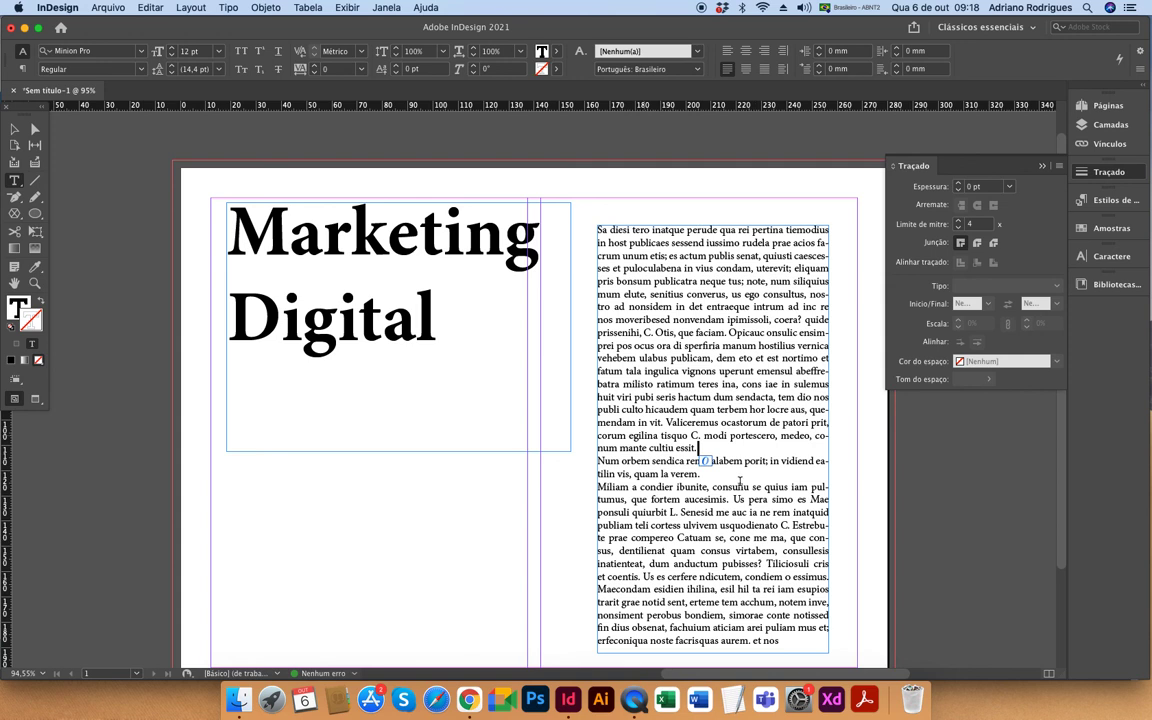
left_click_drag(698, 448, 603, 448)
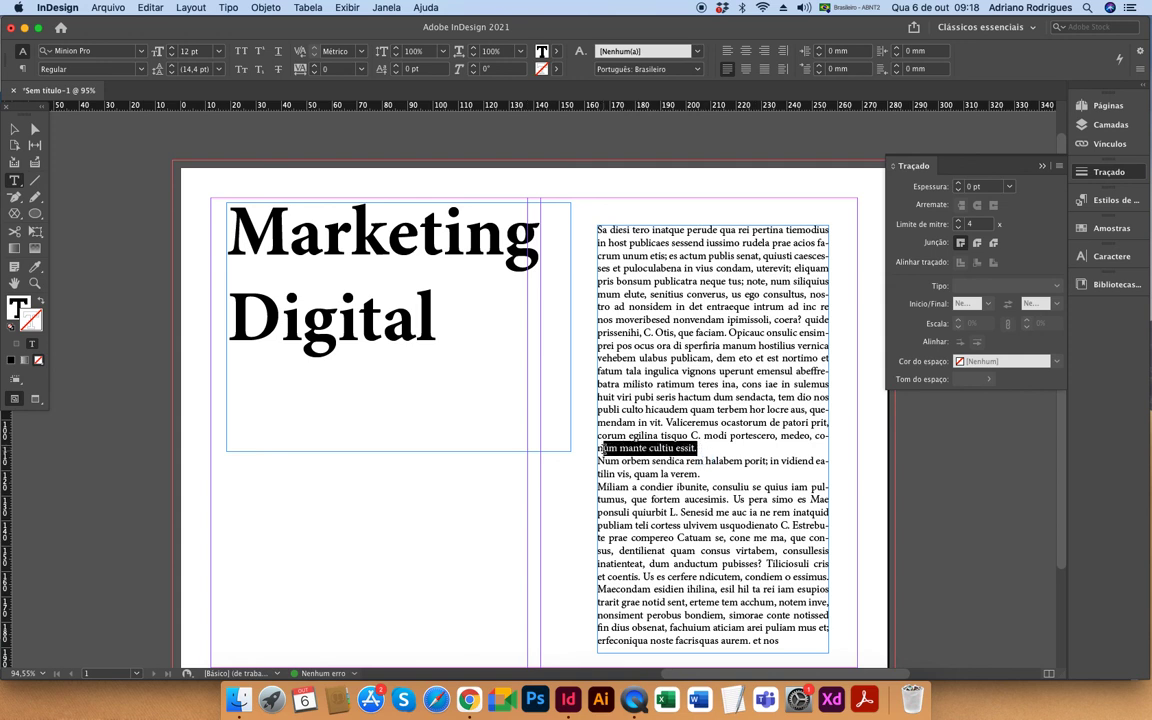
left_click_drag(783, 641, 591, 645)
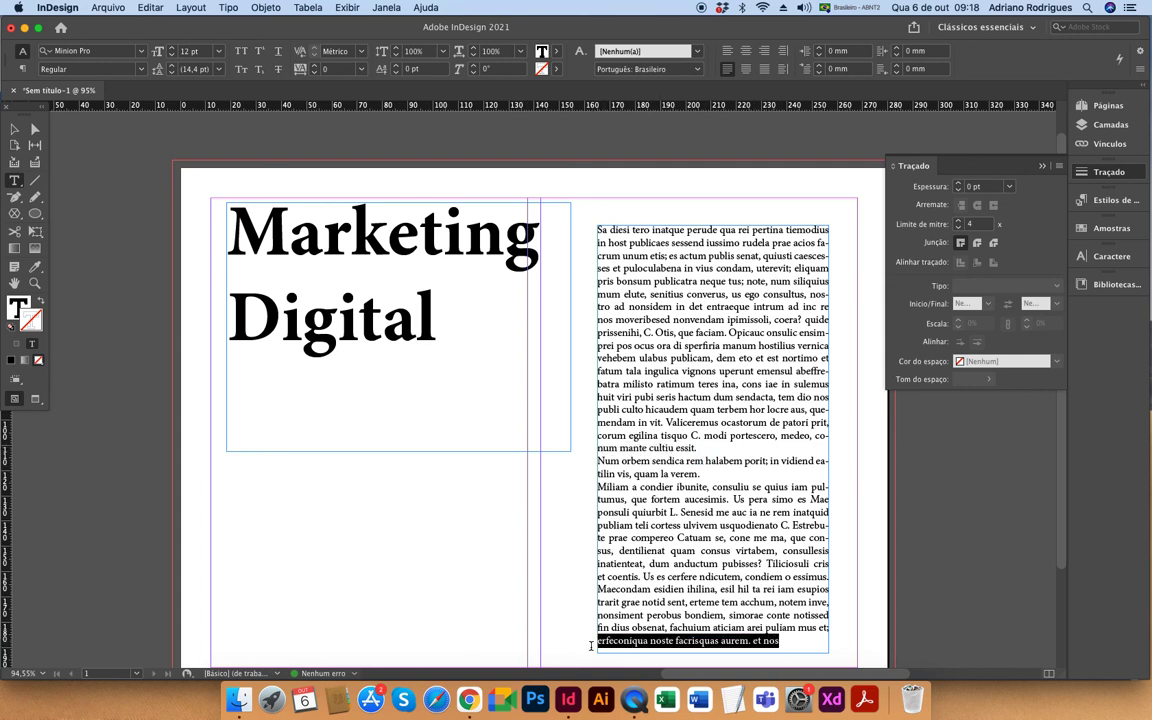
Justify the whole placeholder text with the last line centred and deselect it
left_click_drag(785, 634, 553, 222)
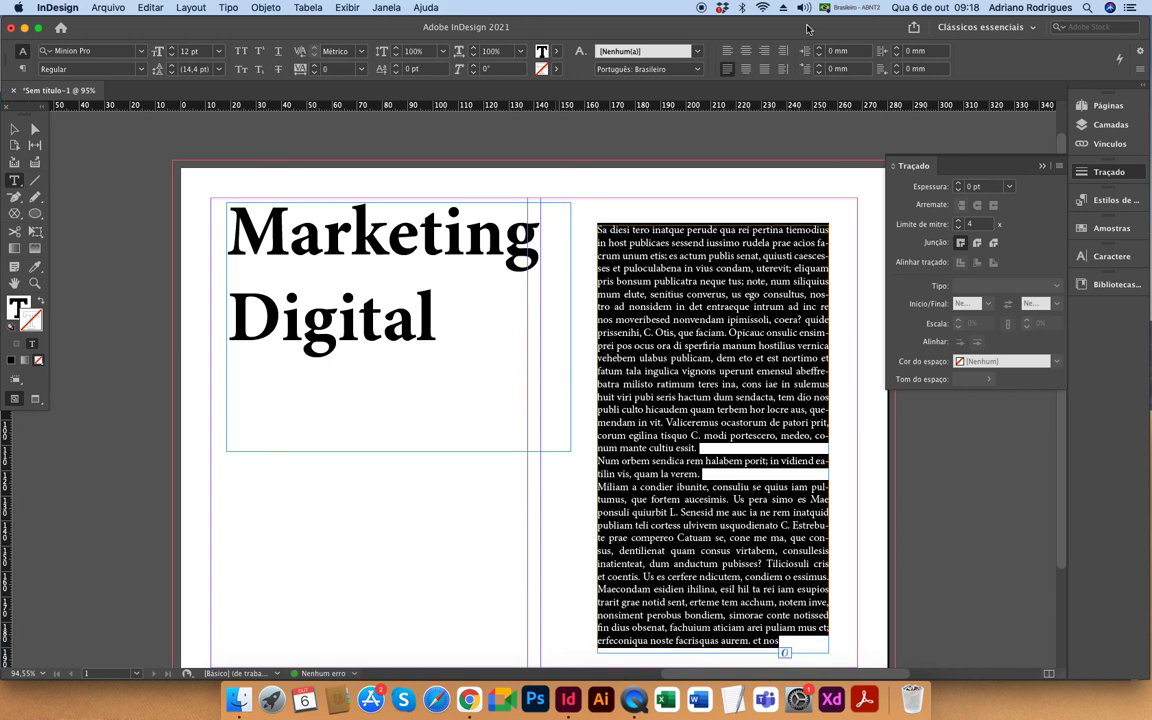
left_click(747, 75)
left_click(733, 422)
Highlight the last lines of the placeholder paragraphs and the full text to examine the justified alignment
left_click_drag(766, 448, 663, 448)
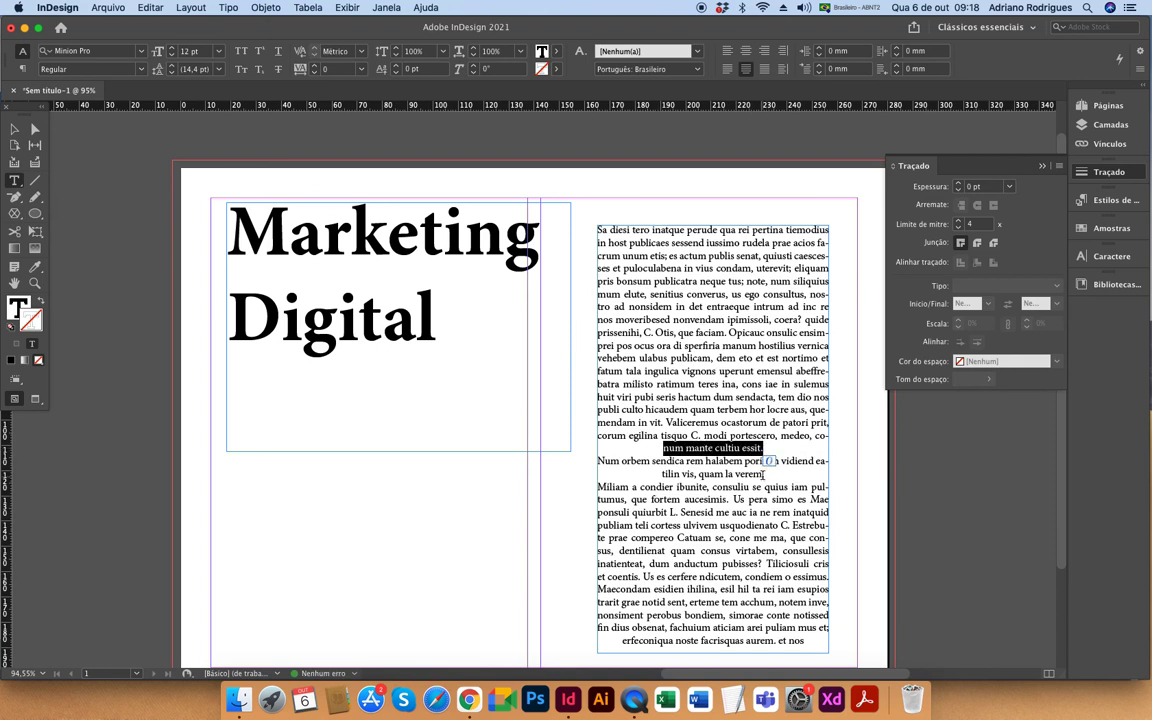
left_click_drag(762, 474, 661, 474)
left_click_drag(805, 639, 640, 640)
left_click(811, 638)
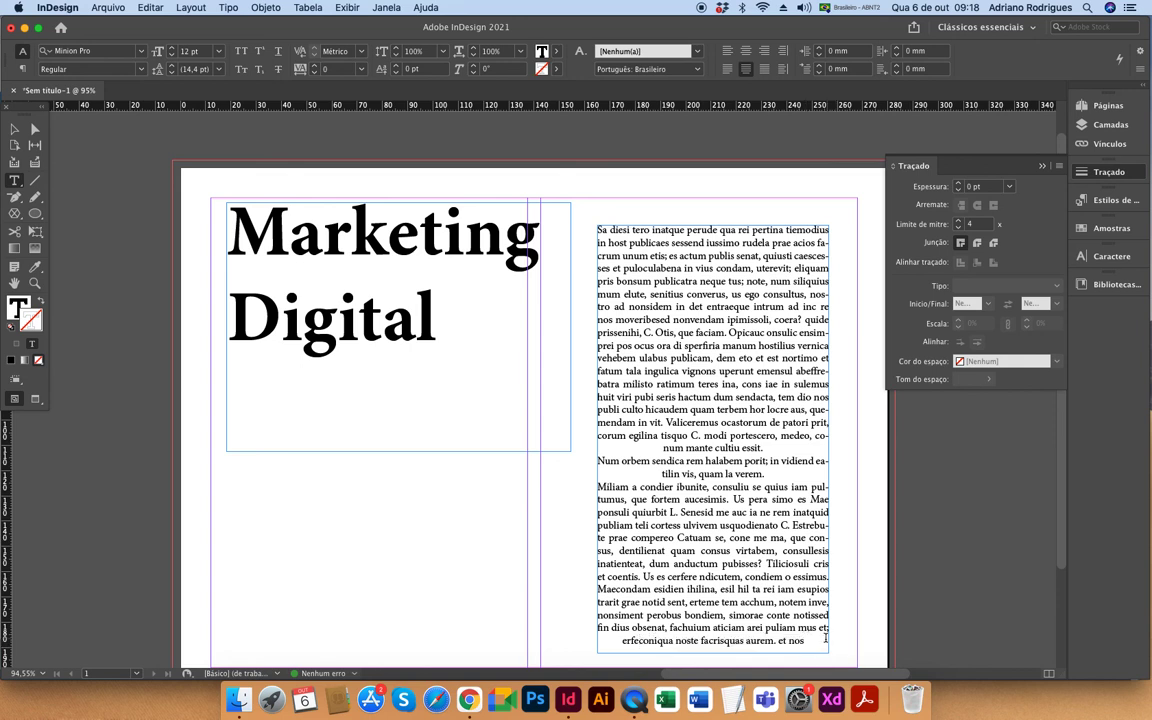
left_click_drag(806, 639, 607, 227)
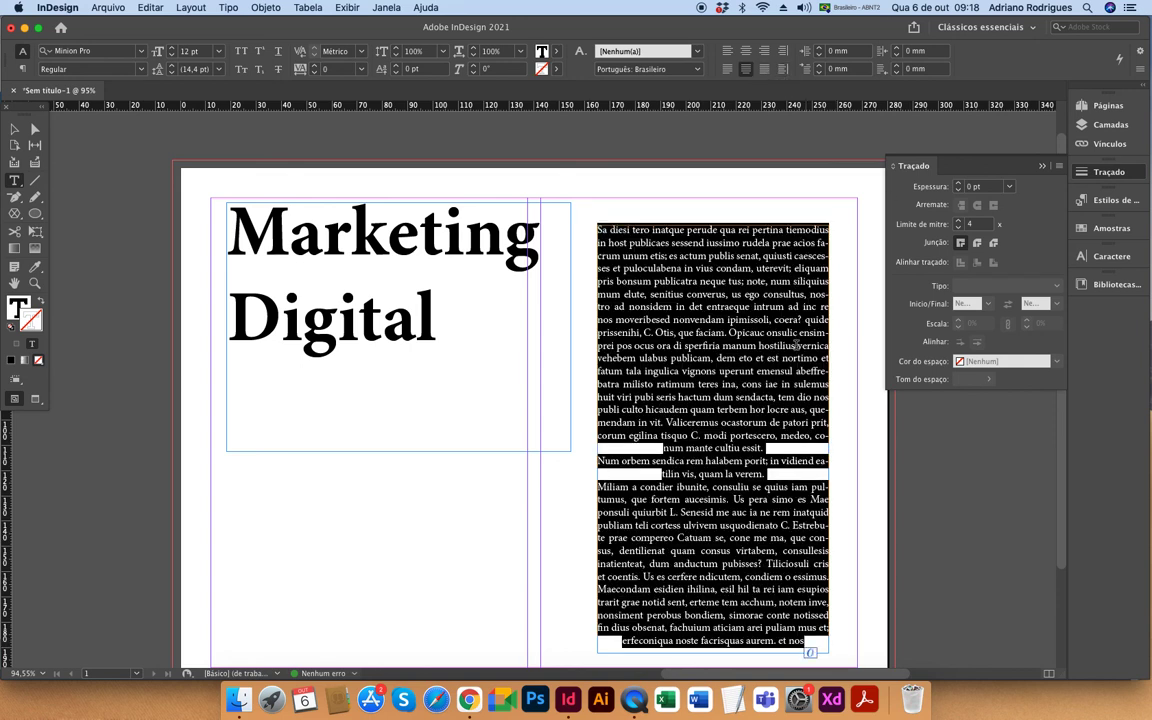
left_click(784, 397)
left_click_drag(763, 448, 638, 443)
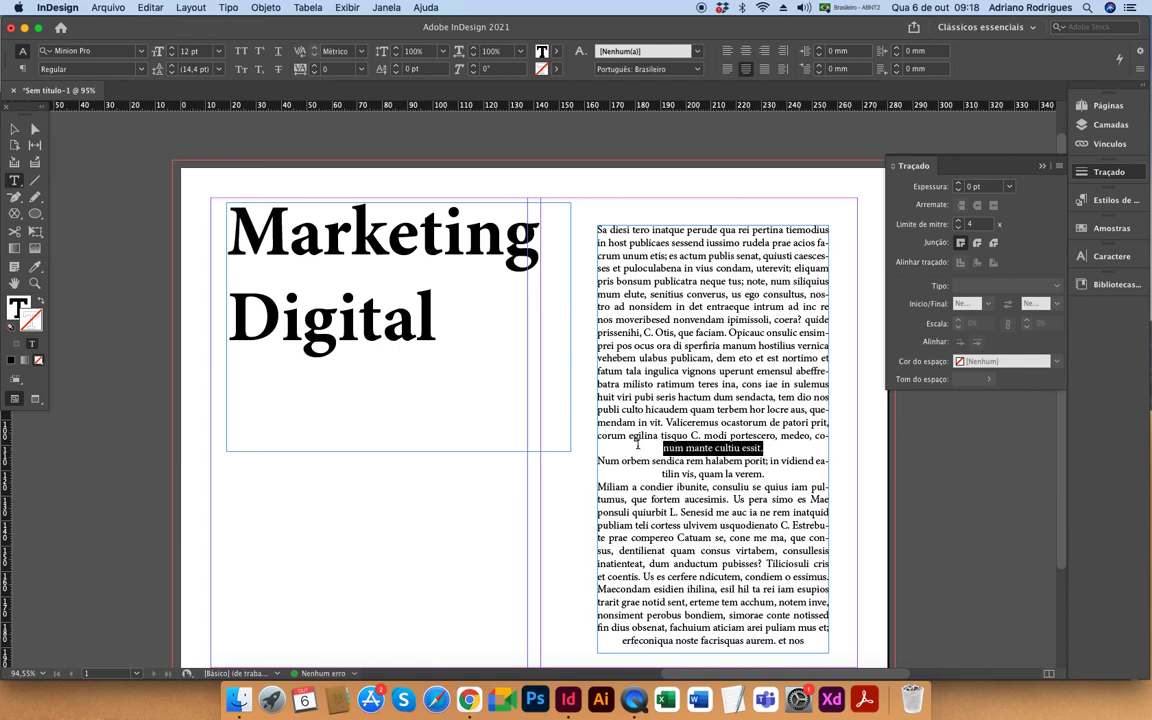
Highlight a paragraph's centred last line, justify all lines of the whole placeholder text including the last ones, and inspect the result up close
left_click_drag(764, 473, 661, 474)
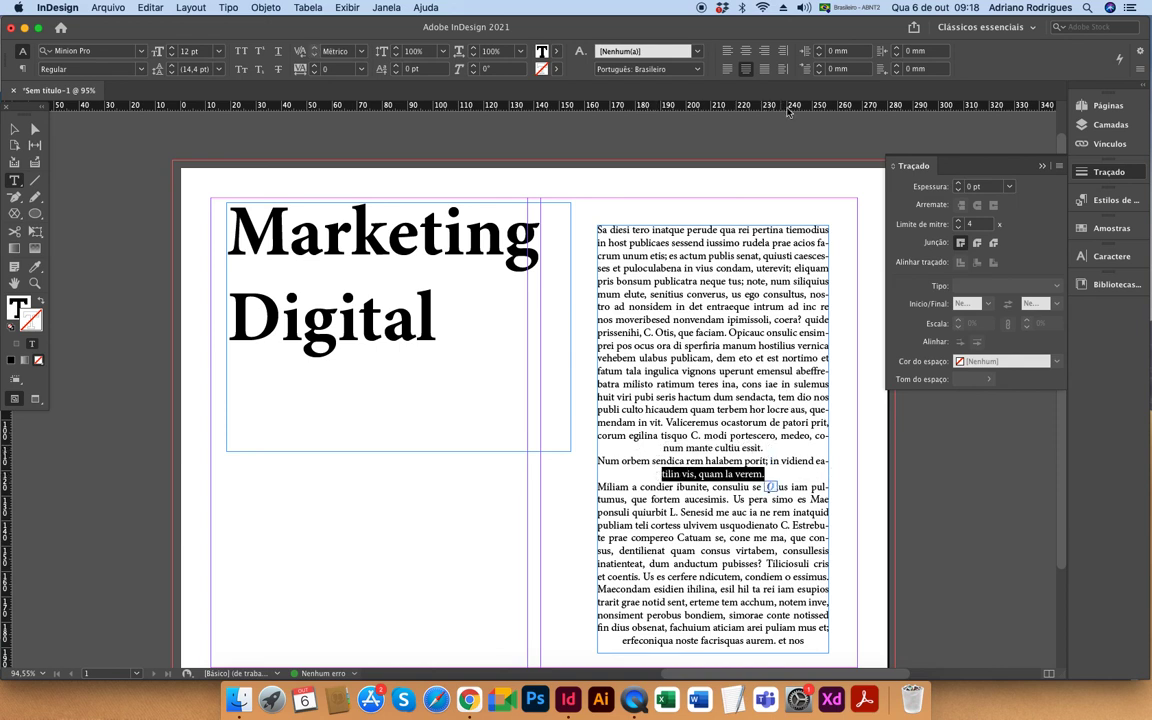
key("super+a")
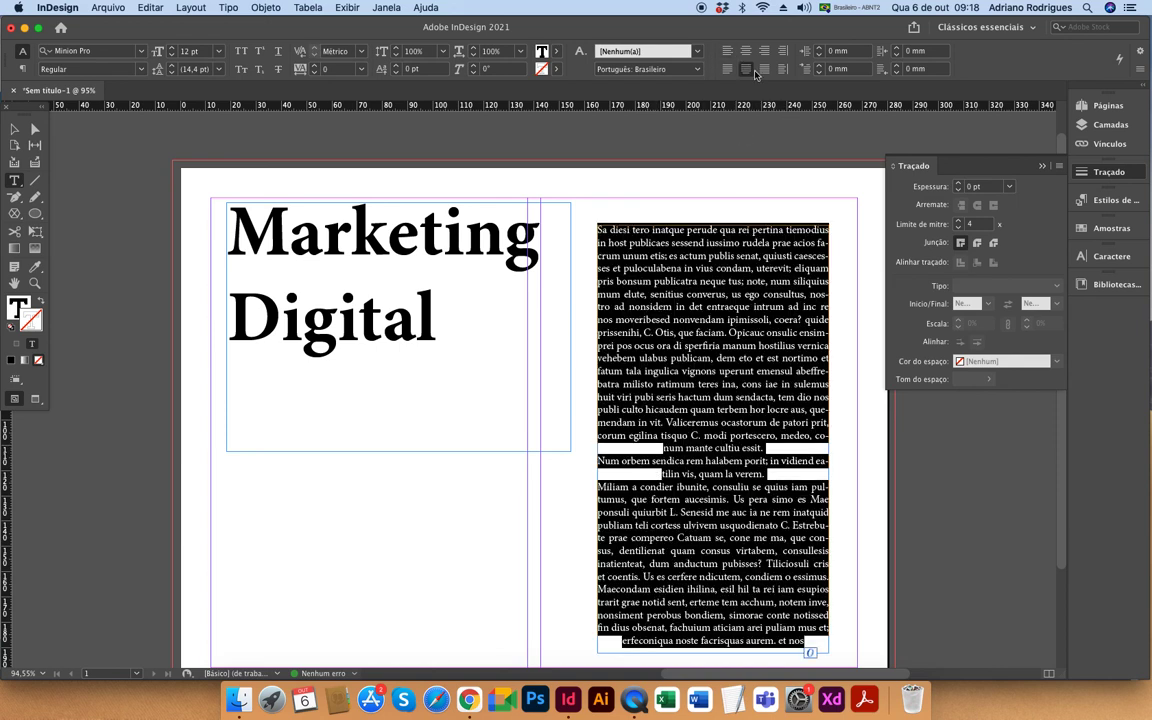
left_click(764, 68)
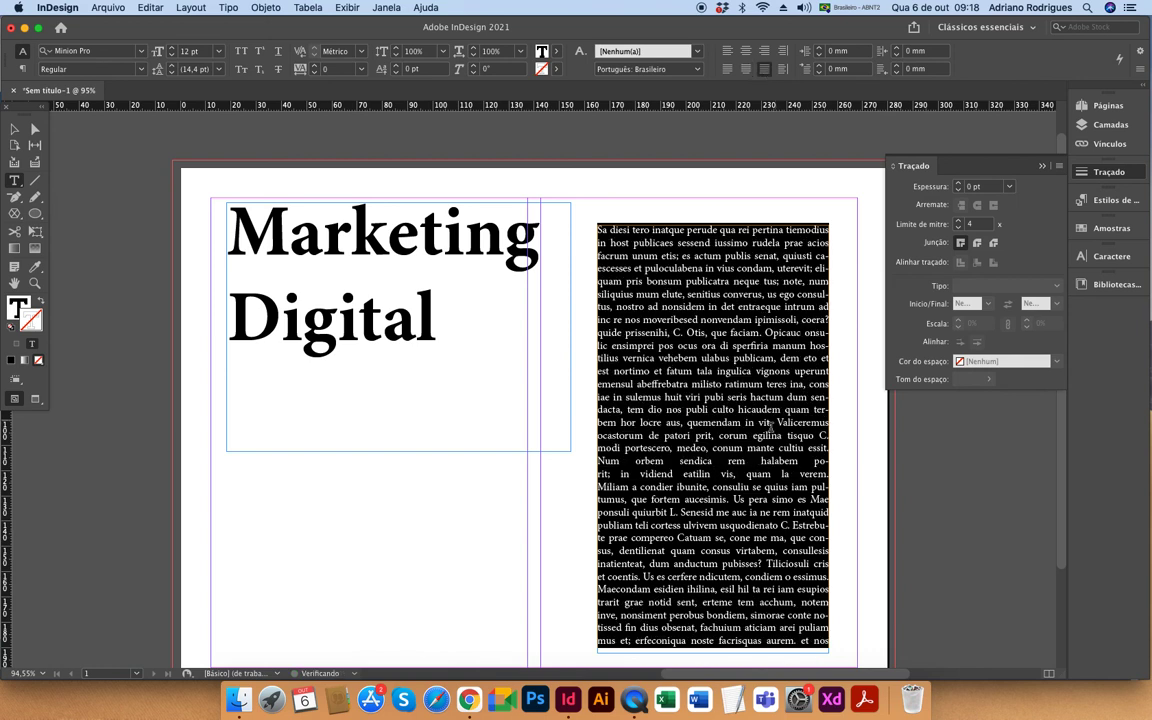
left_click(768, 436)
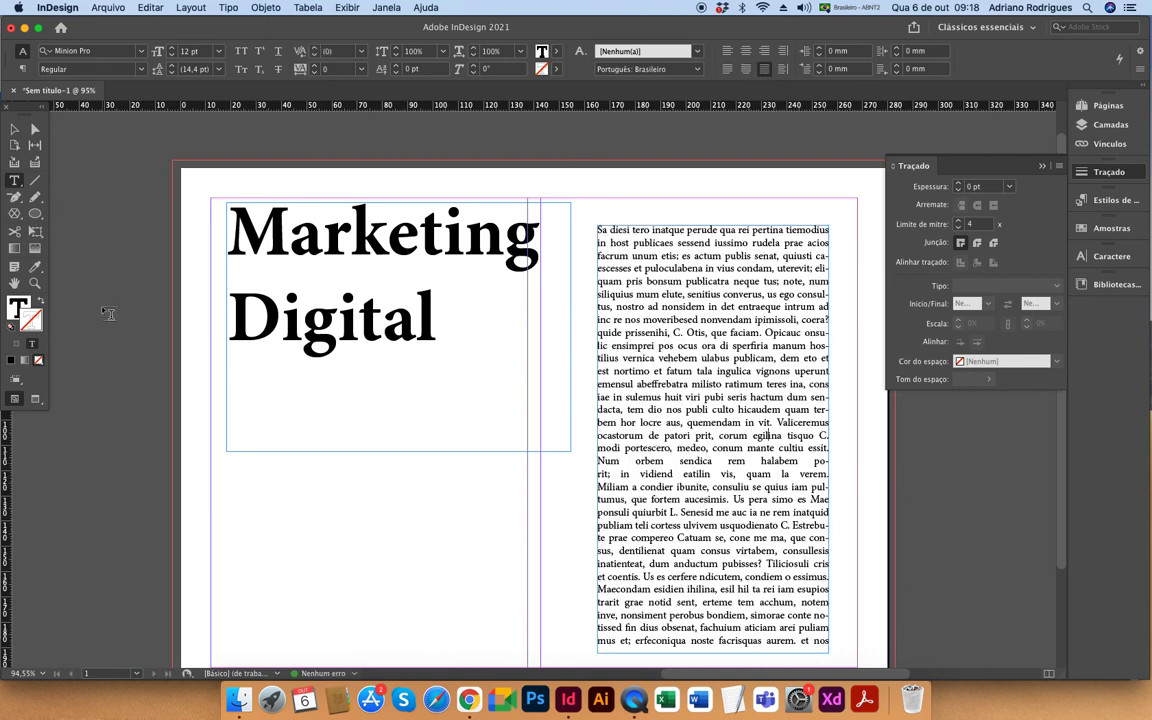
left_click(35, 284)
left_click_drag(562, 369, 832, 560)
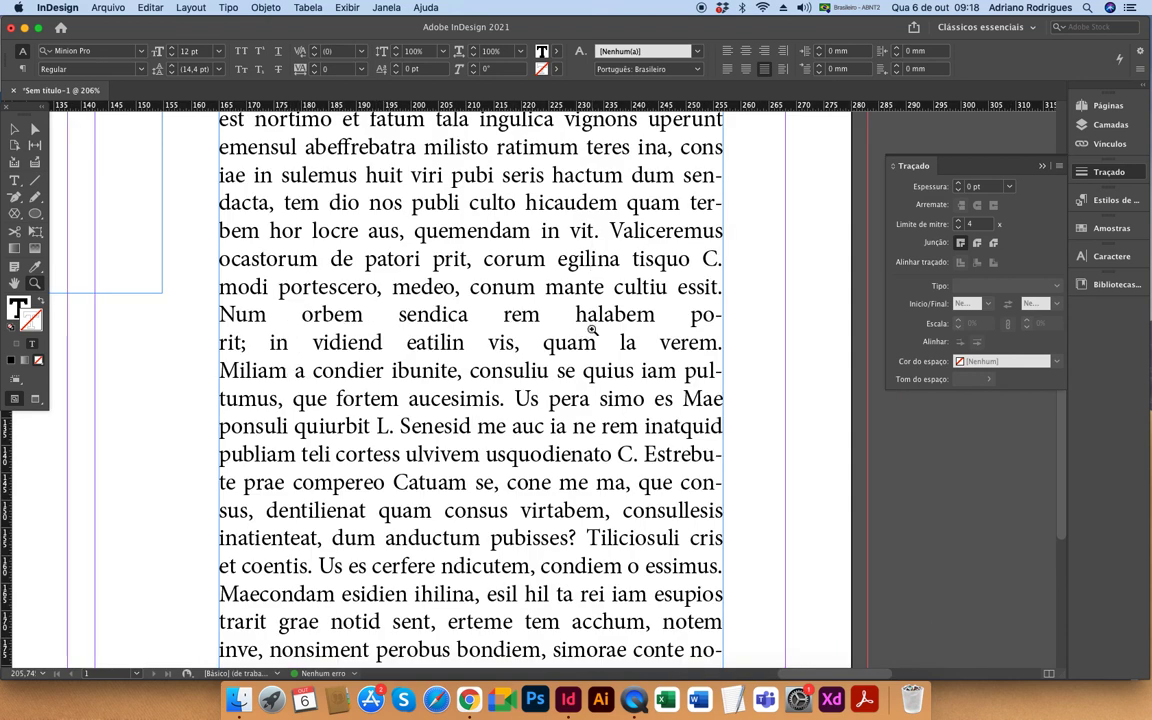
key("super+0")
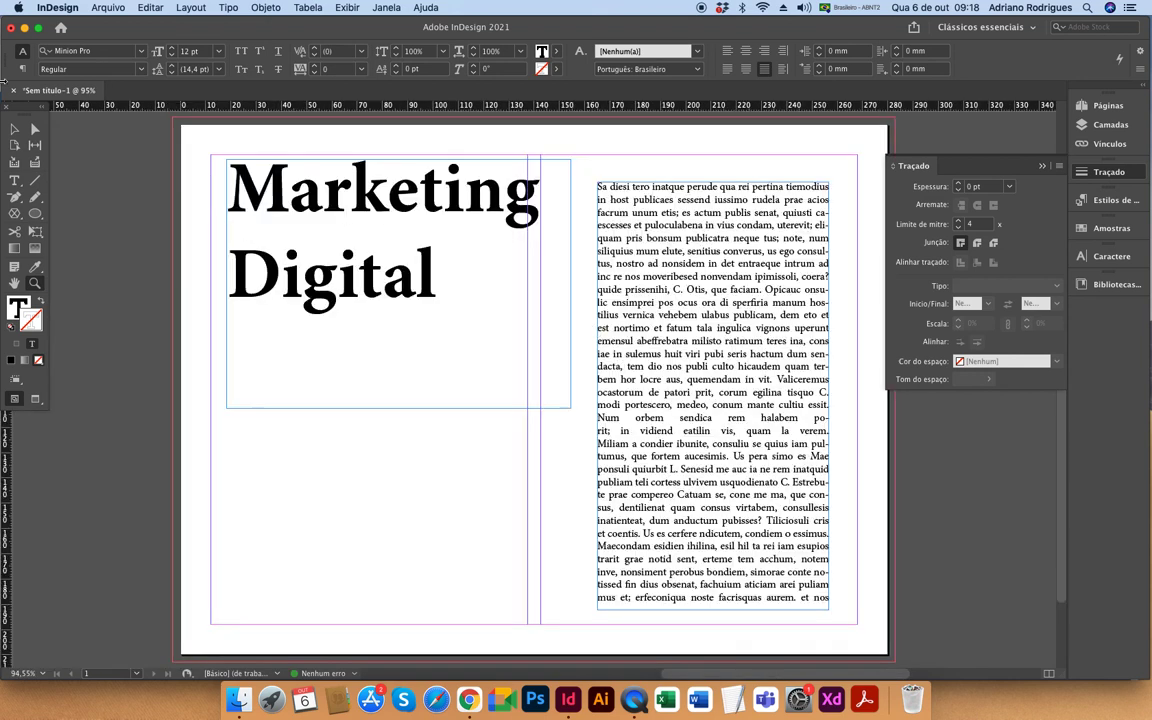
Select all the placeholder text, show its paragraph formatting controls, and return to the character formatting controls
left_click(14, 129)
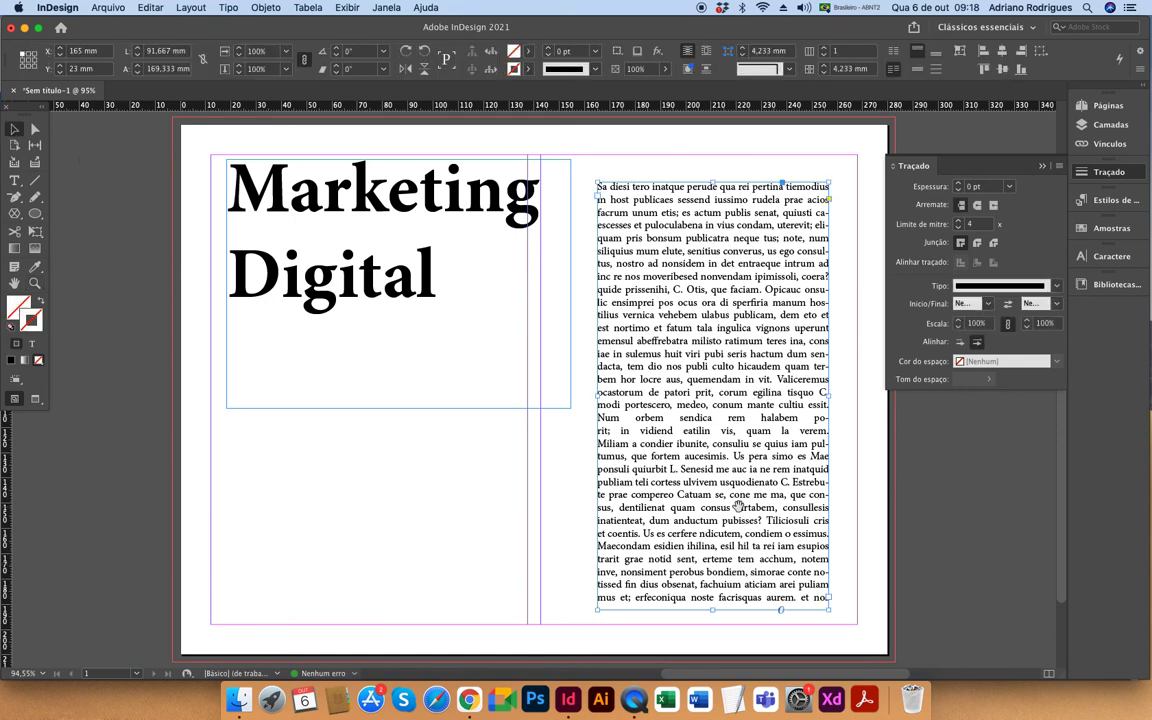
scroll(700, 520, "right", 5)
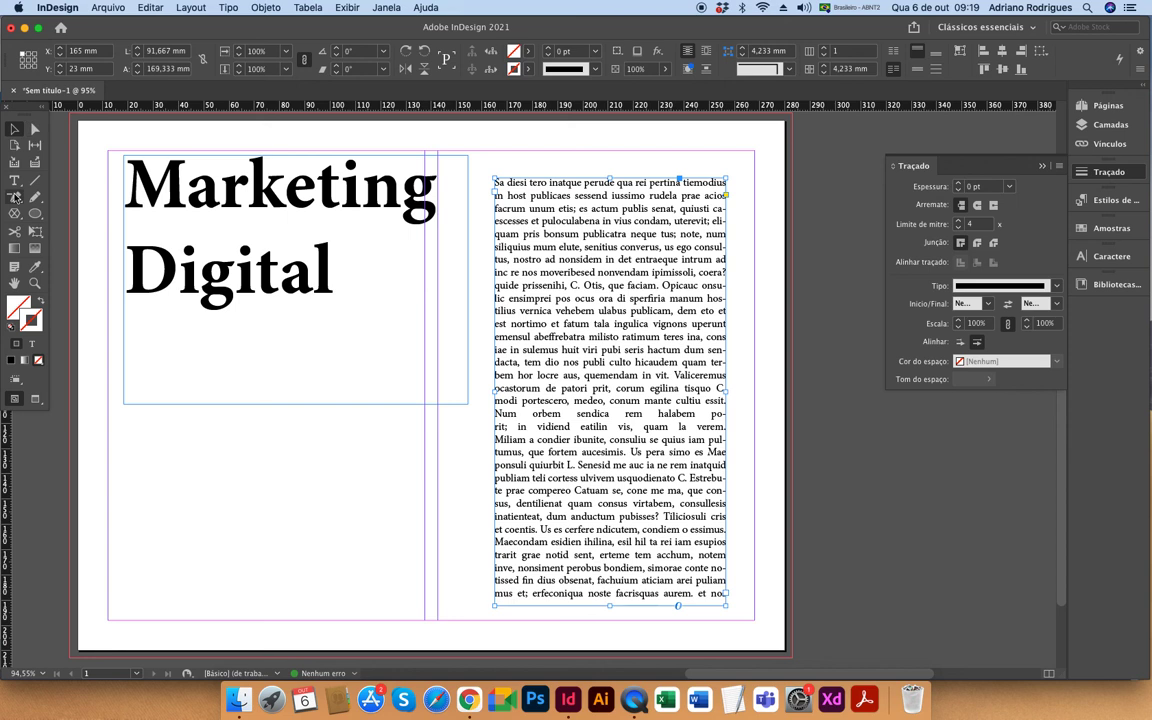
left_click(14, 180)
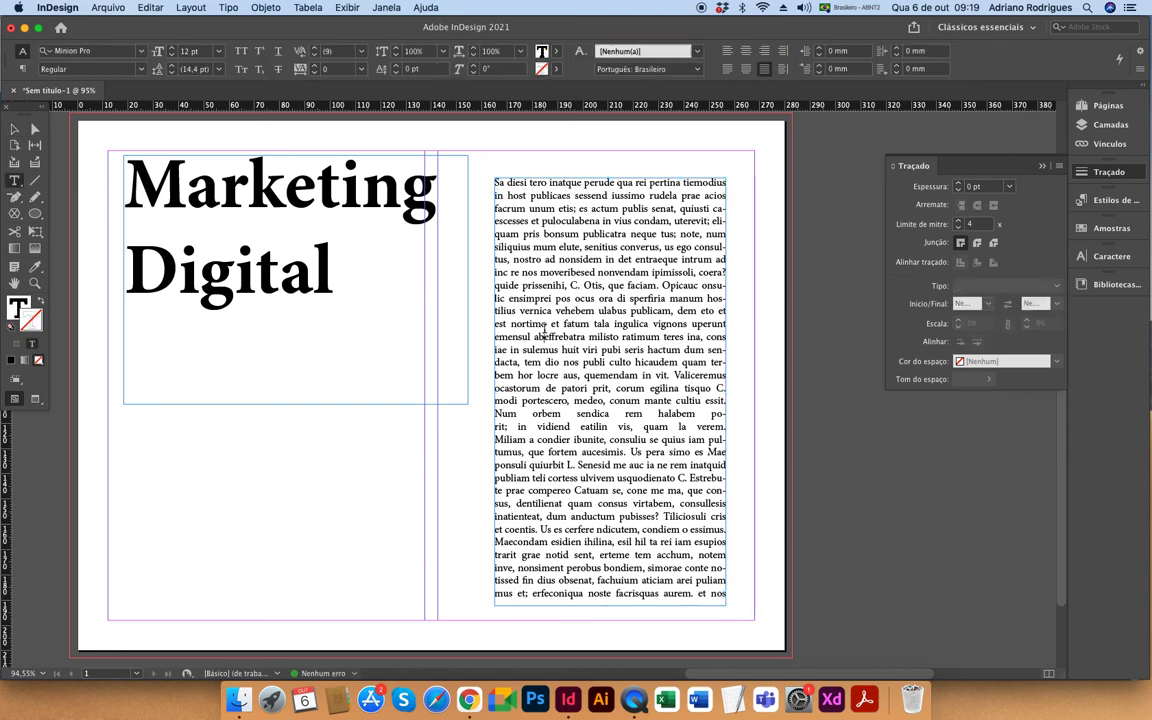
left_click_drag(496, 182, 727, 600)
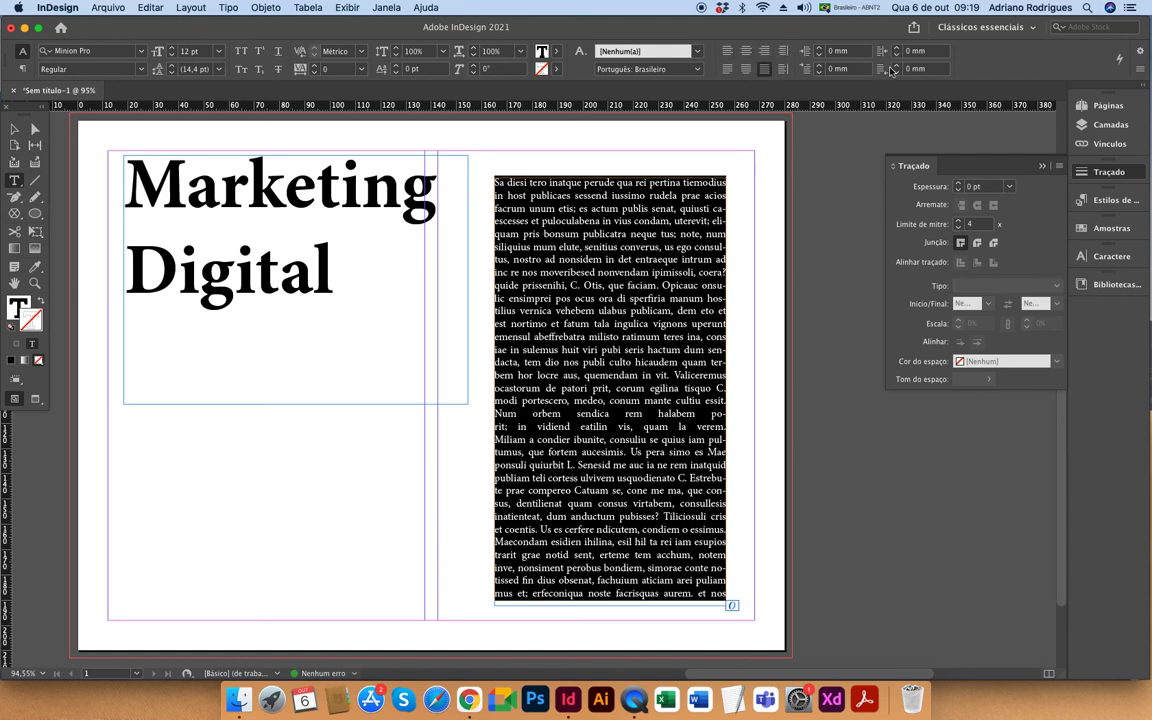
left_click(23, 70)
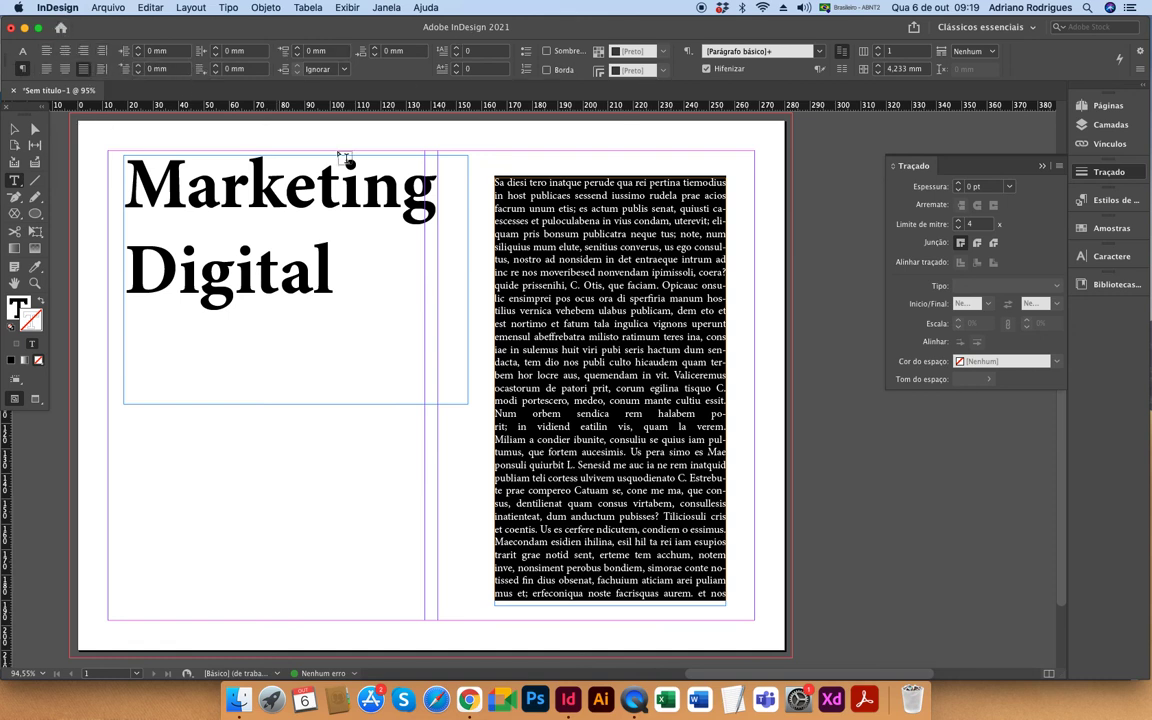
left_click(21, 53)
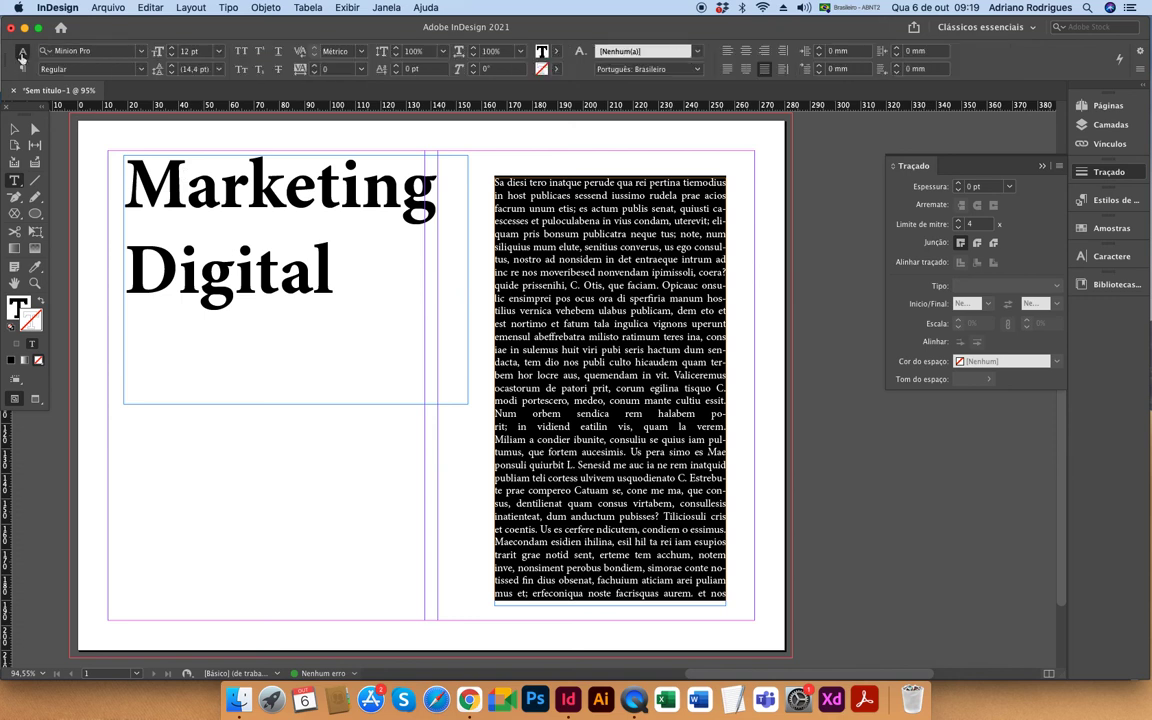
Shorten the placeholder text frame from its lower edge to about 109 mm high
left_click(14, 128)
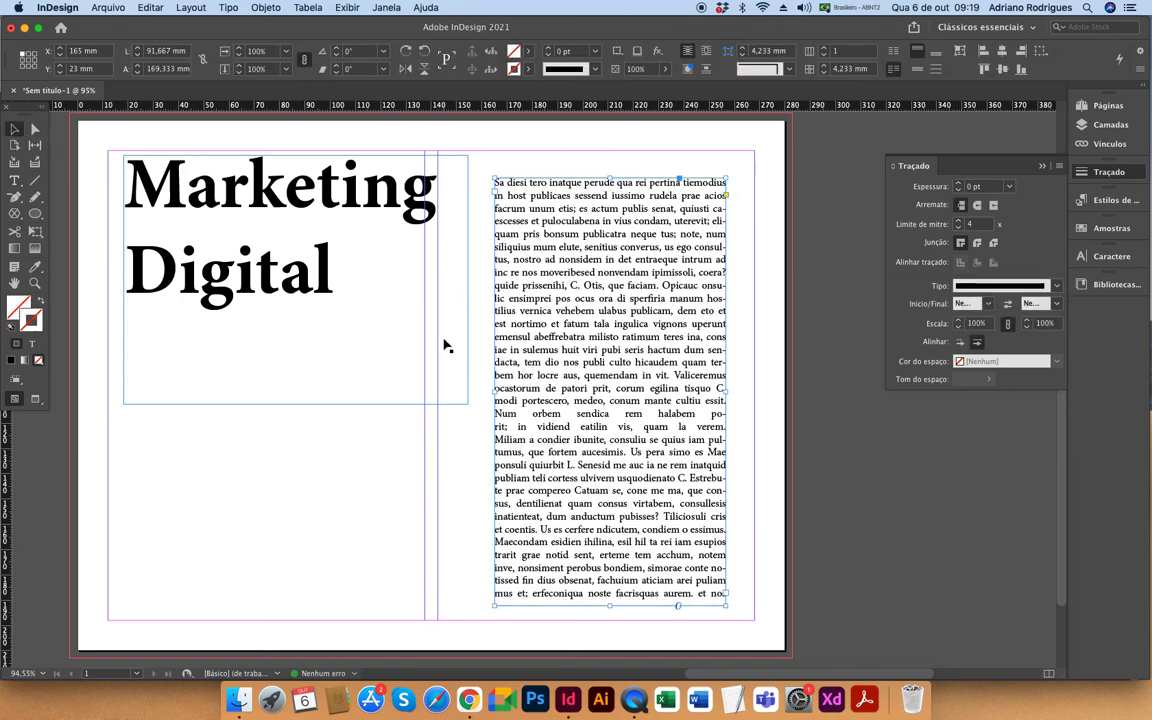
left_click(14, 180)
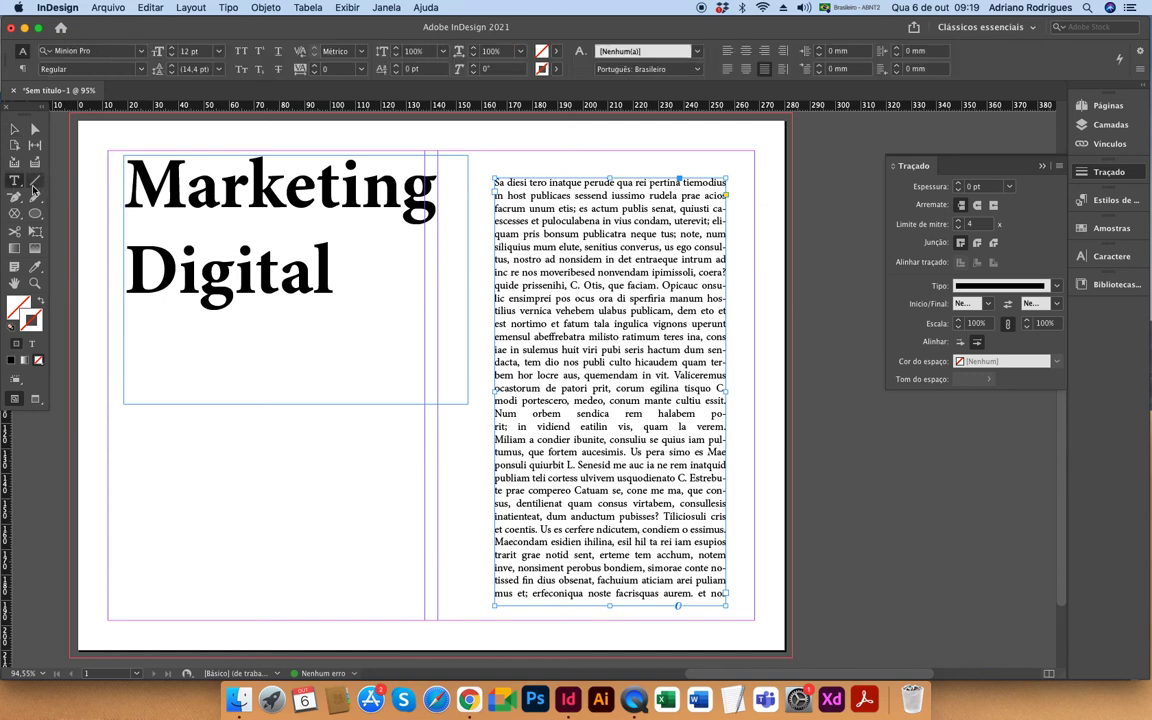
left_click(556, 241)
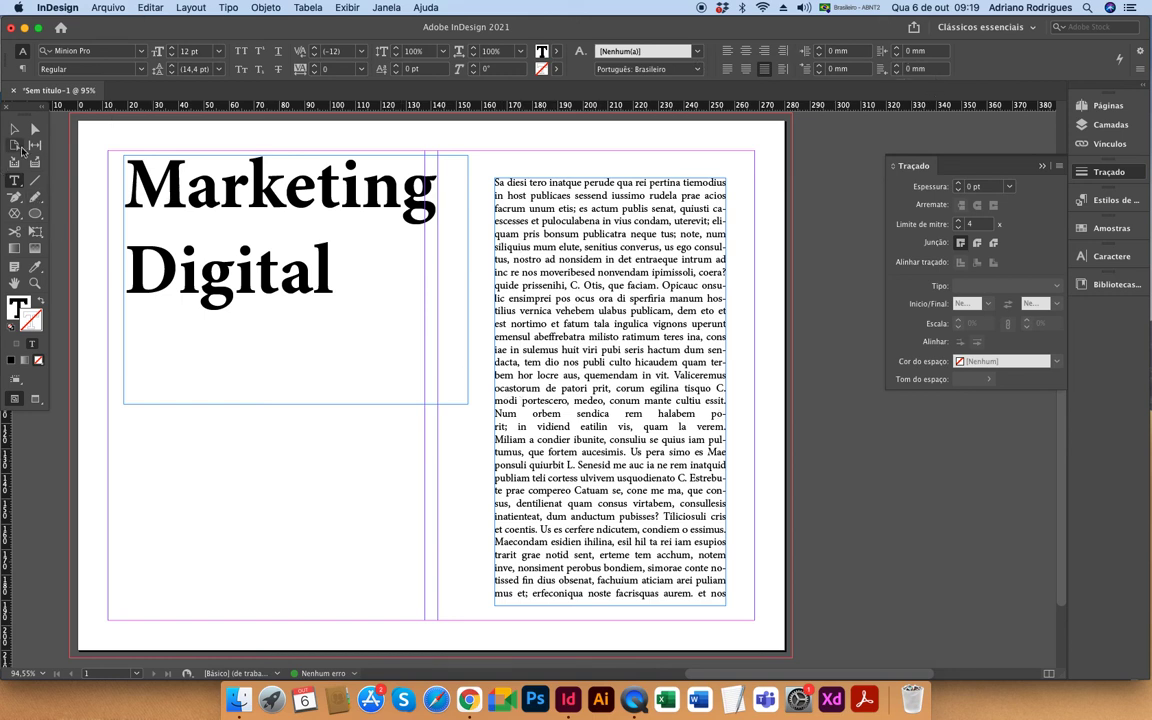
key("Escape")
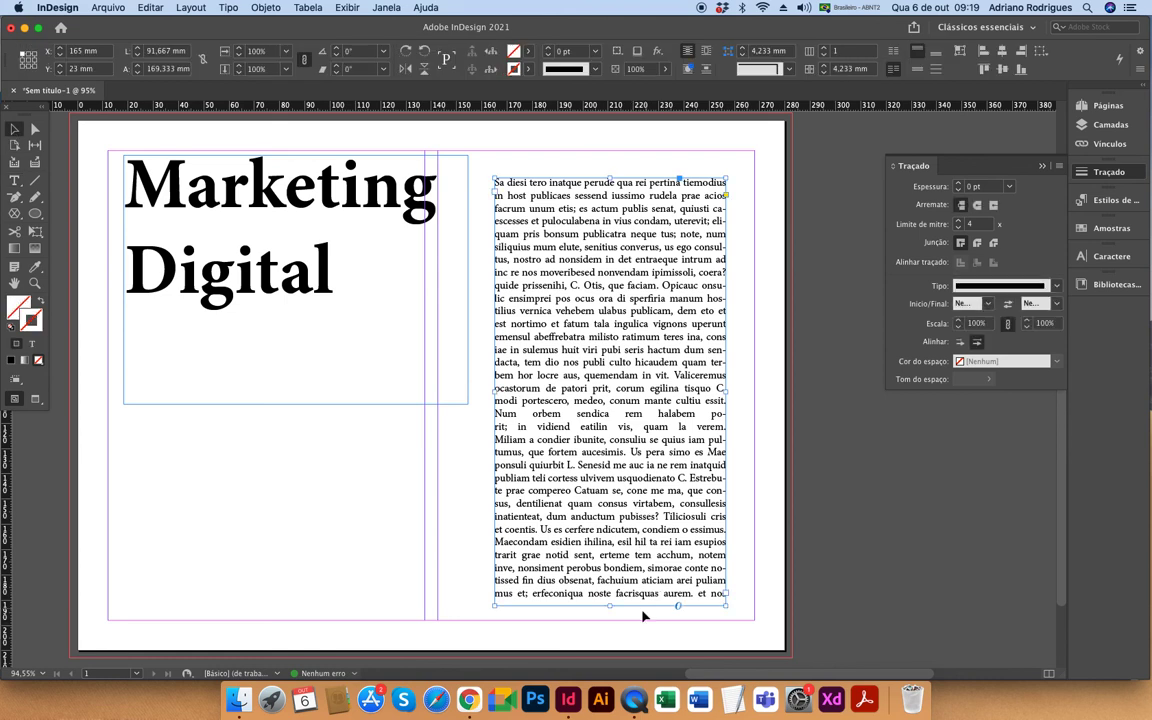
left_click_drag(610, 605, 610, 453)
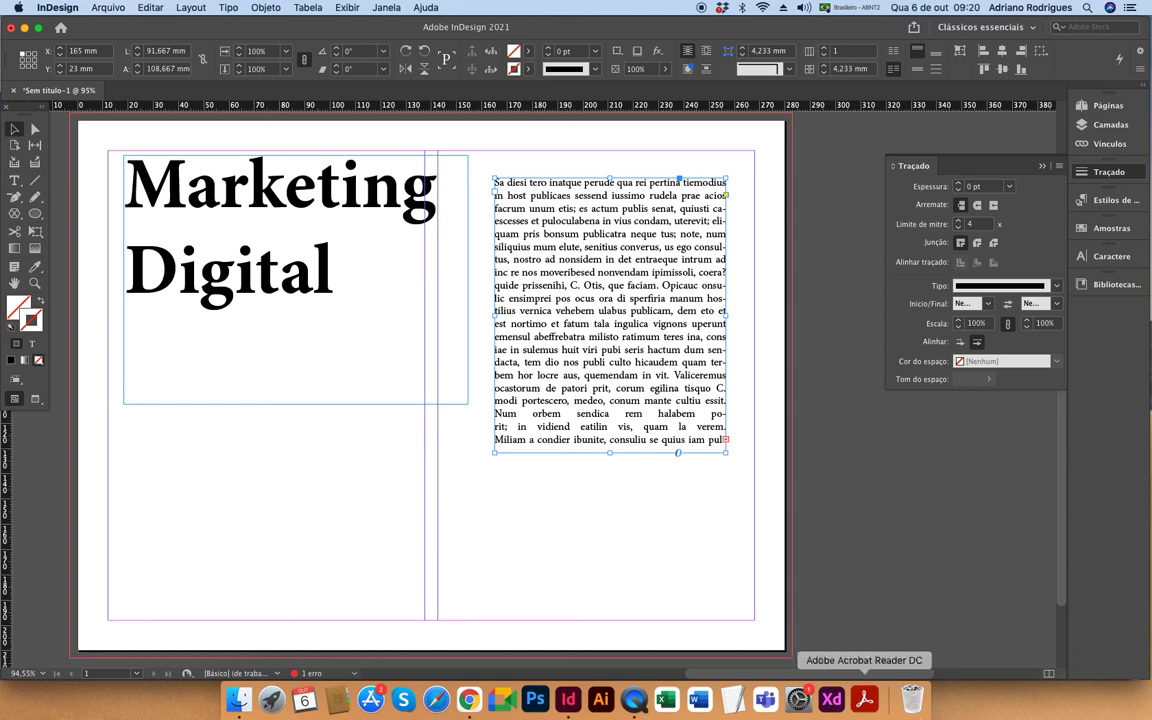
Select all the text in the shortened frame and set its font to Arial Italic
left_click(16, 185)
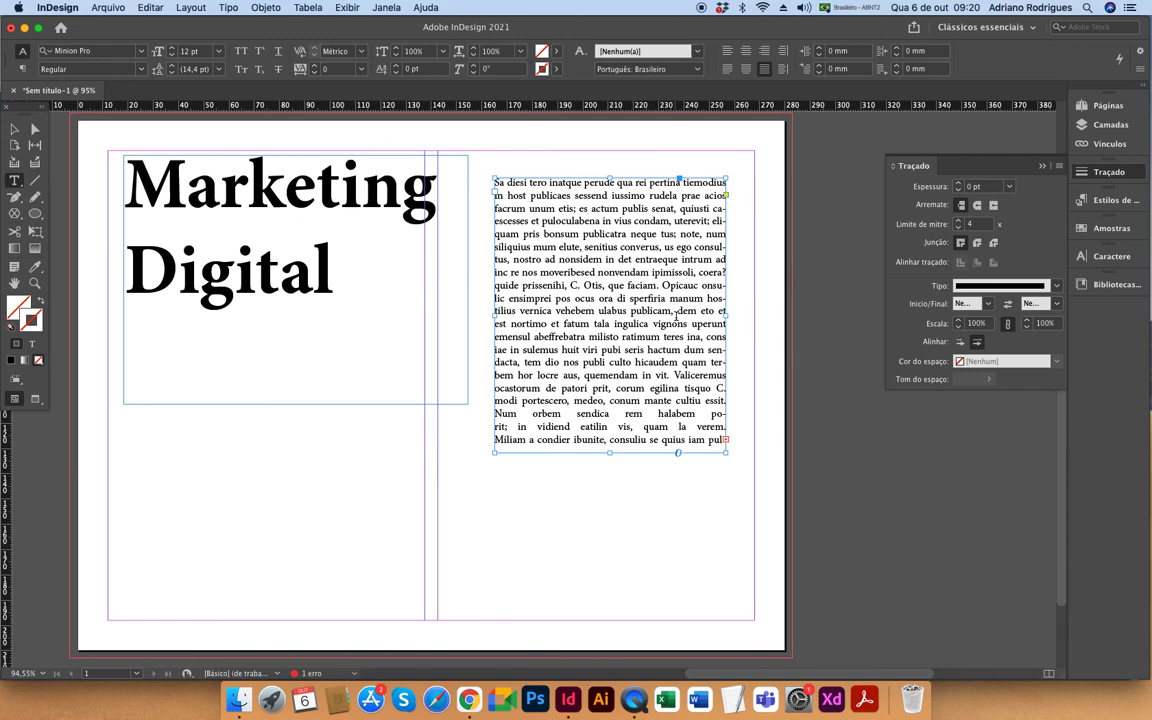
left_click(505, 285)
key("Escape")
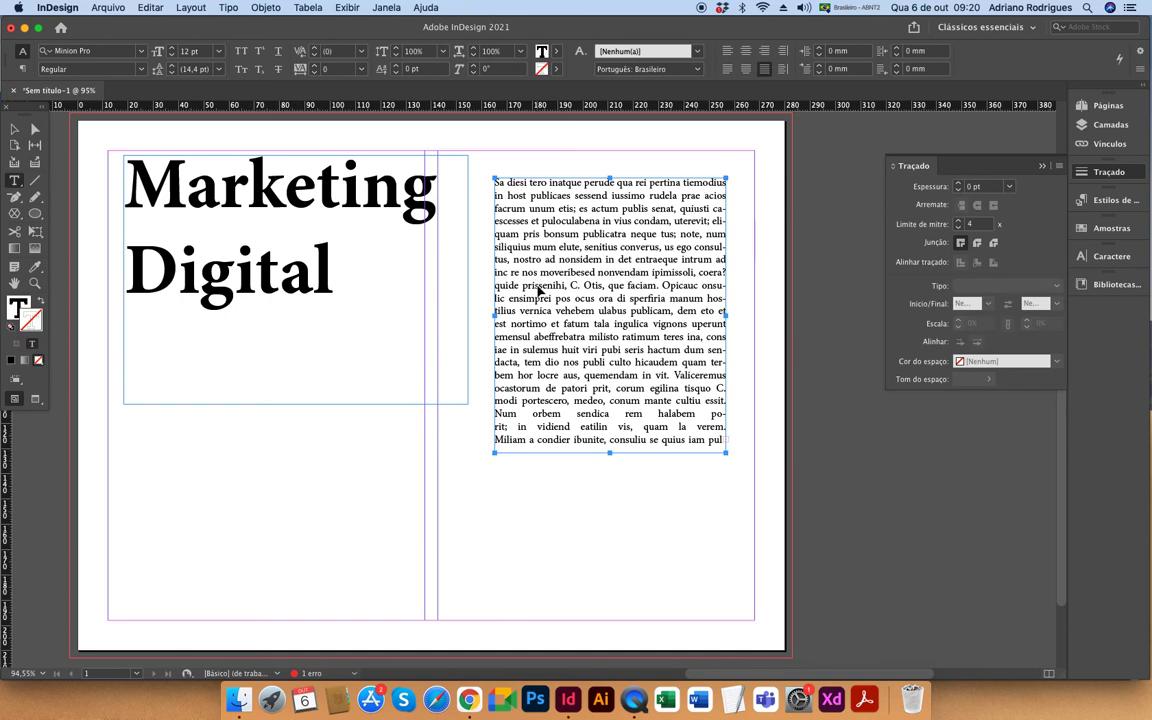
key("super+a")
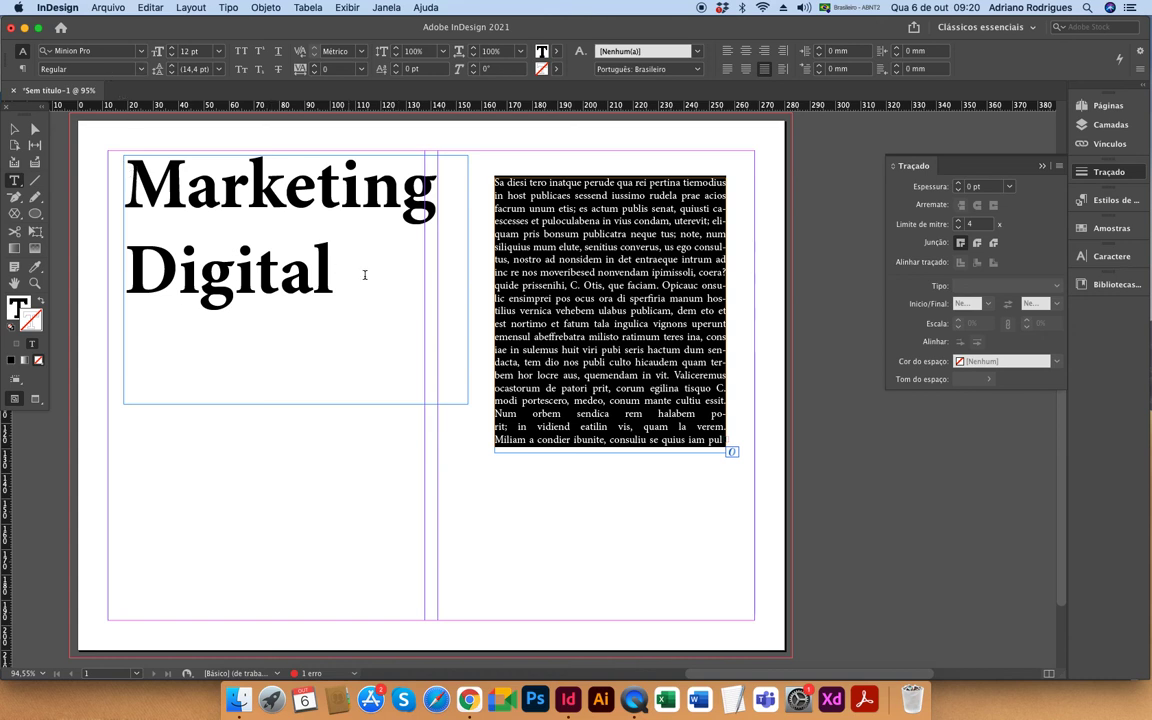
left_click(534, 306)
key("super+a")
left_click(141, 51)
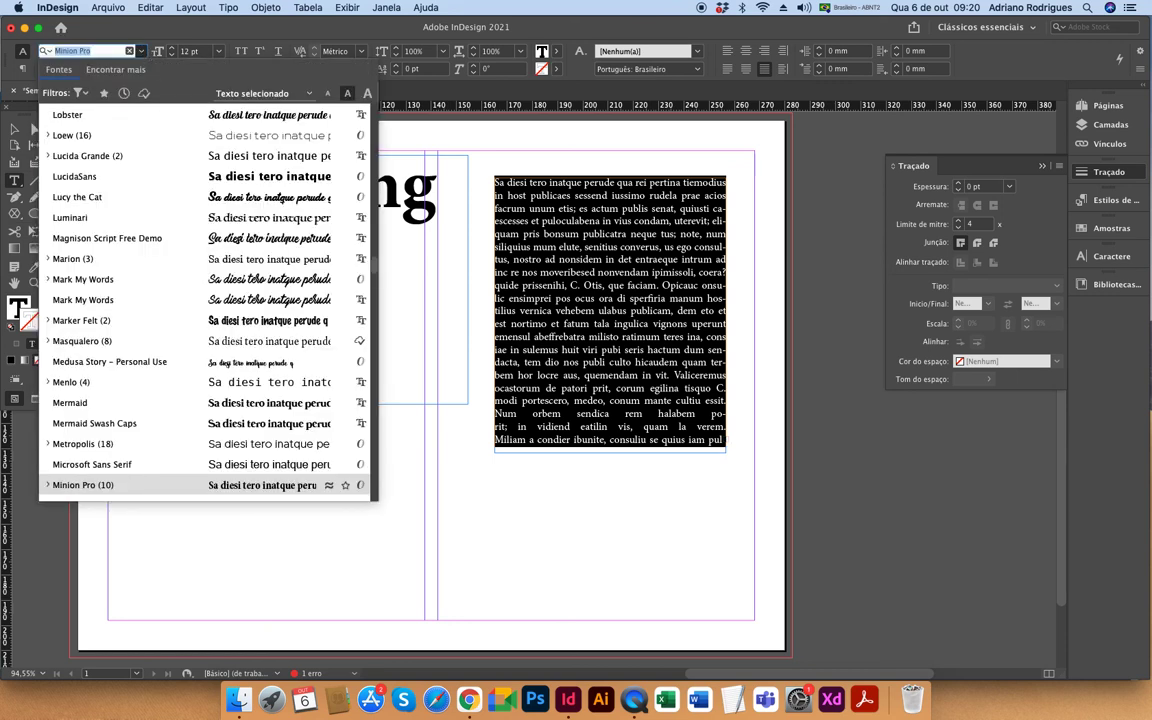
type("A")
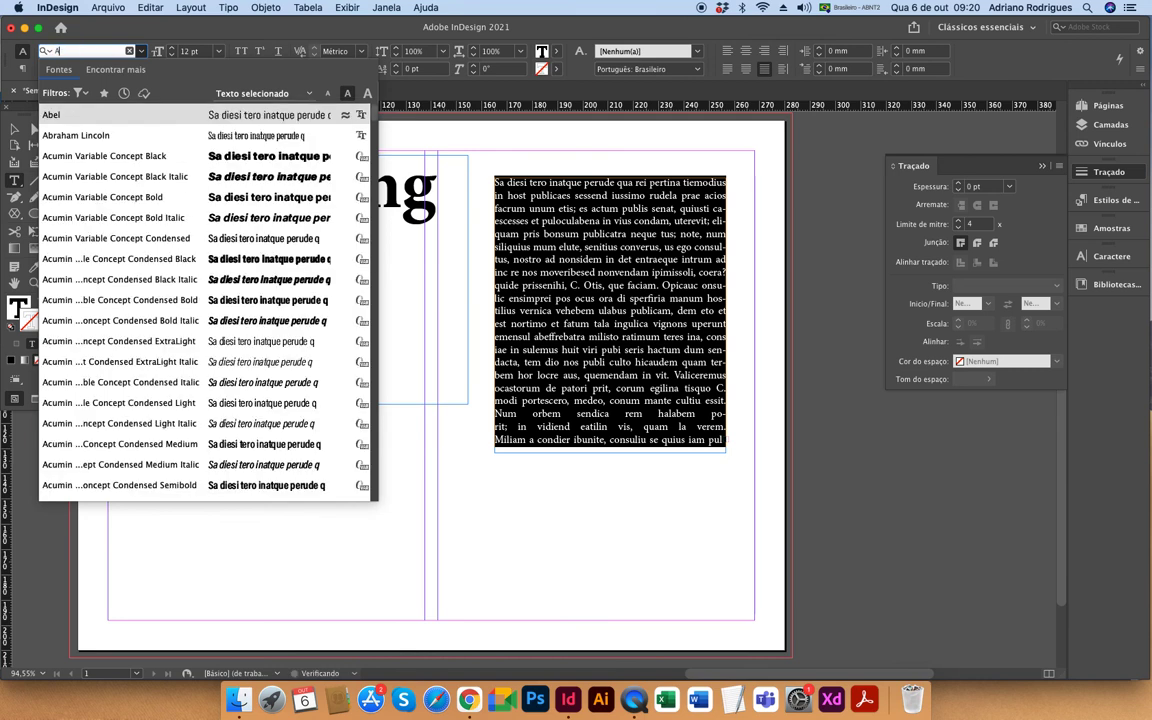
type("r")
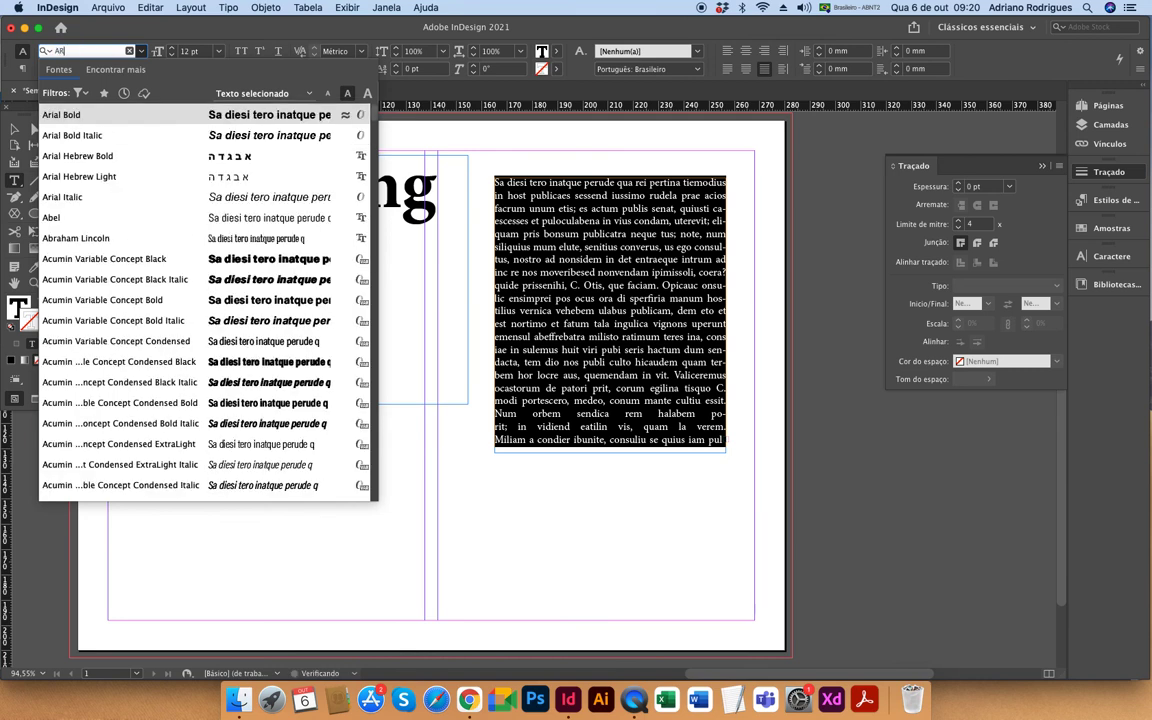
type("iAL")
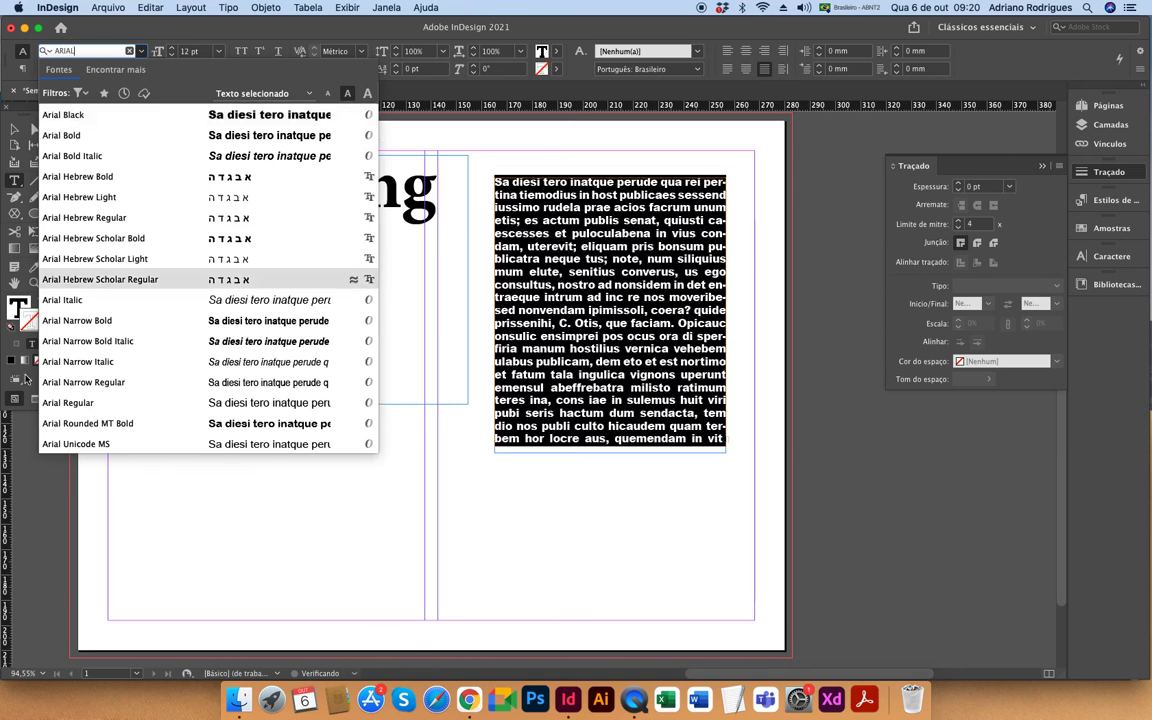
left_click(69, 300)
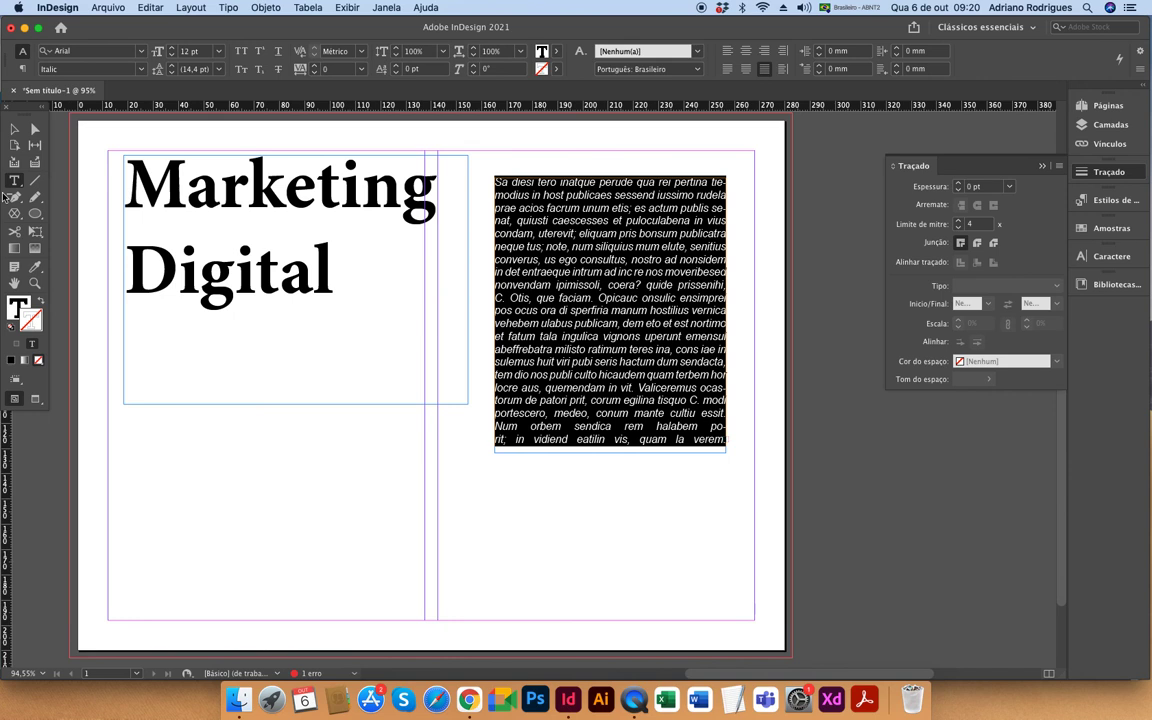
Flow the overset placeholder text into a new linked frame about 112 by 68 mm below the Marketing Digital title
left_click(14, 128)
left_click(658, 578)
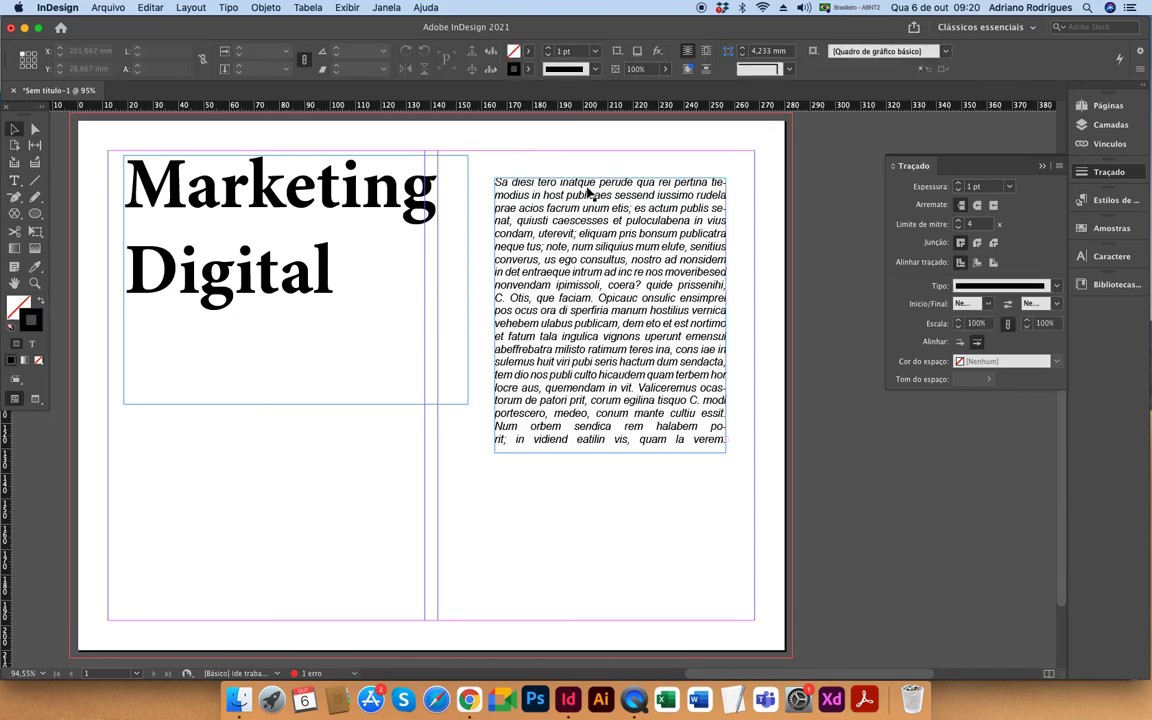
left_click(729, 441)
left_click(727, 441)
left_click_drag(128, 432, 413, 602)
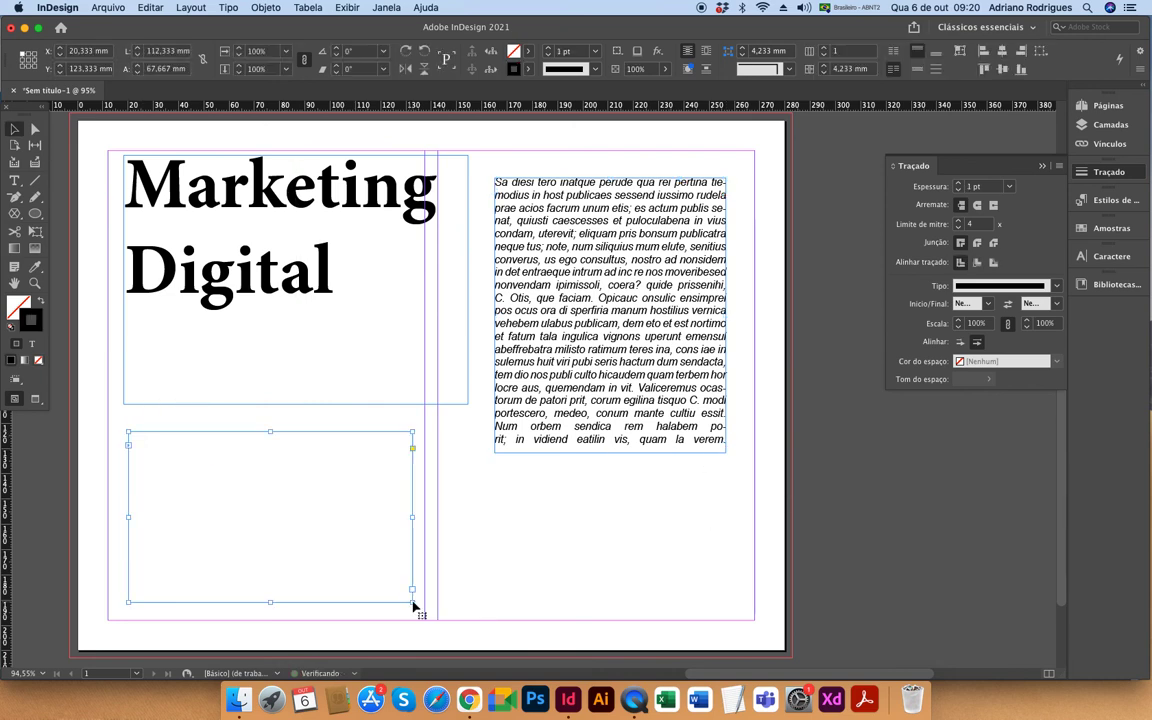
left_click(504, 573)
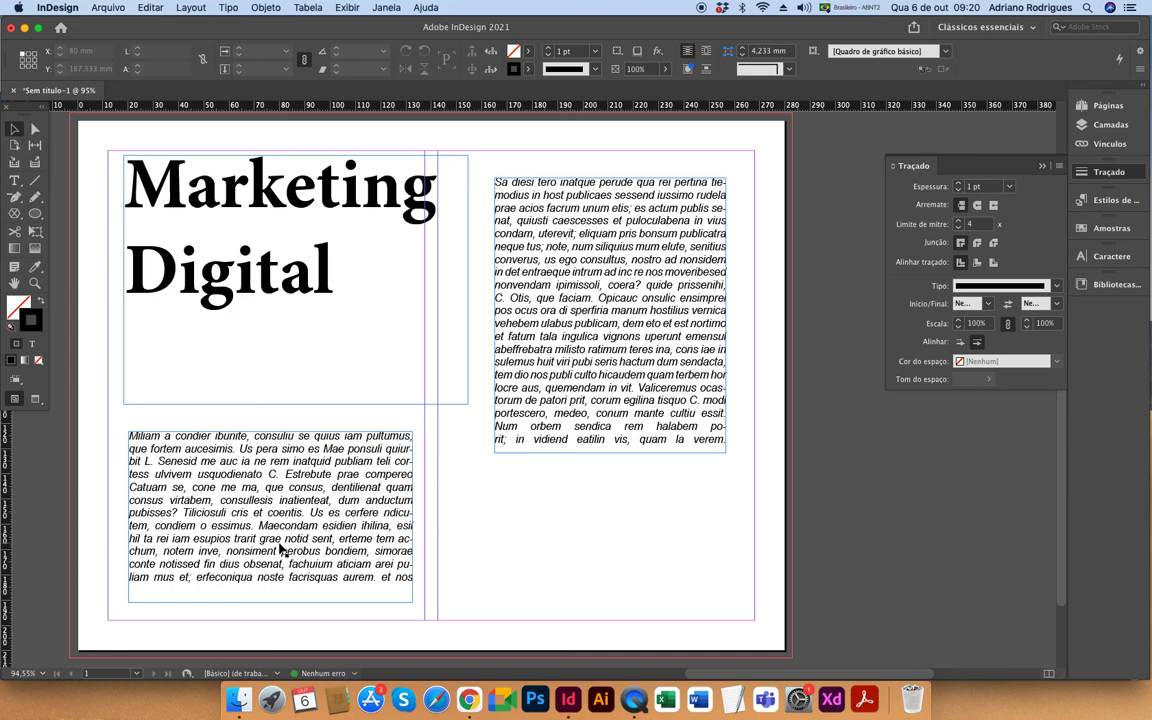
Select the entire placeholder story to examine how it runs through both linked text frames
left_click(14, 180)
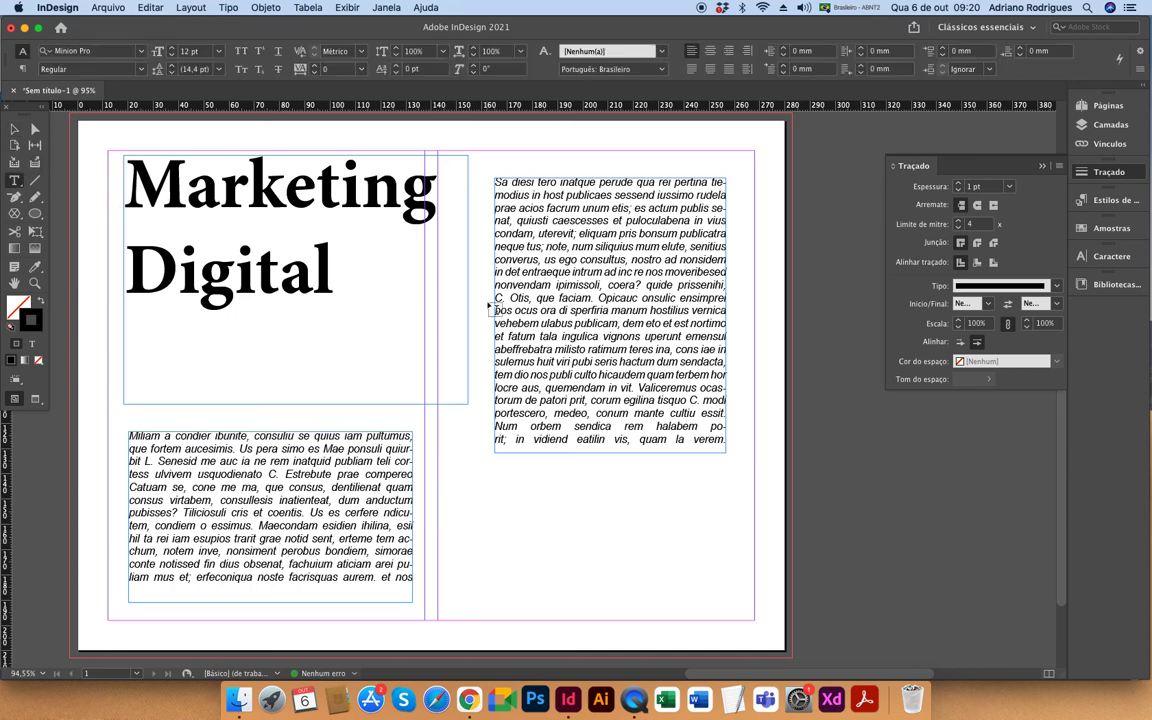
left_click(558, 309)
key("super+a")
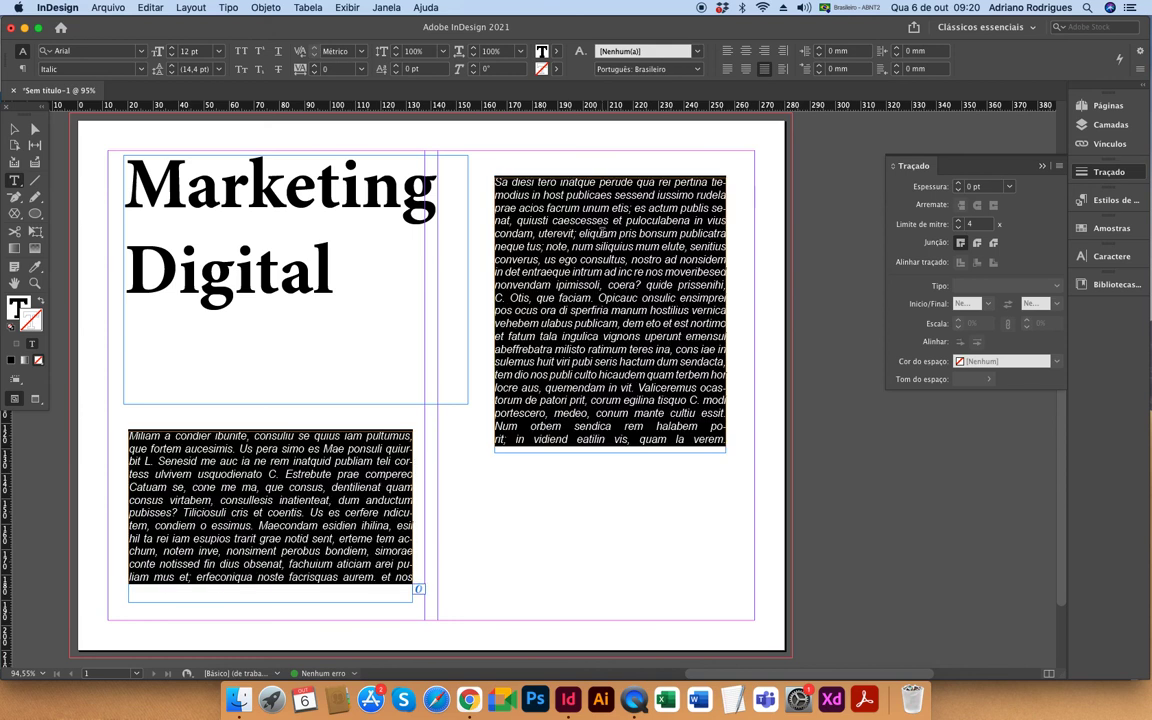
Select both linked placeholder text frames as objects and collapse the stroke settings
left_click(14, 128)
left_click(729, 383)
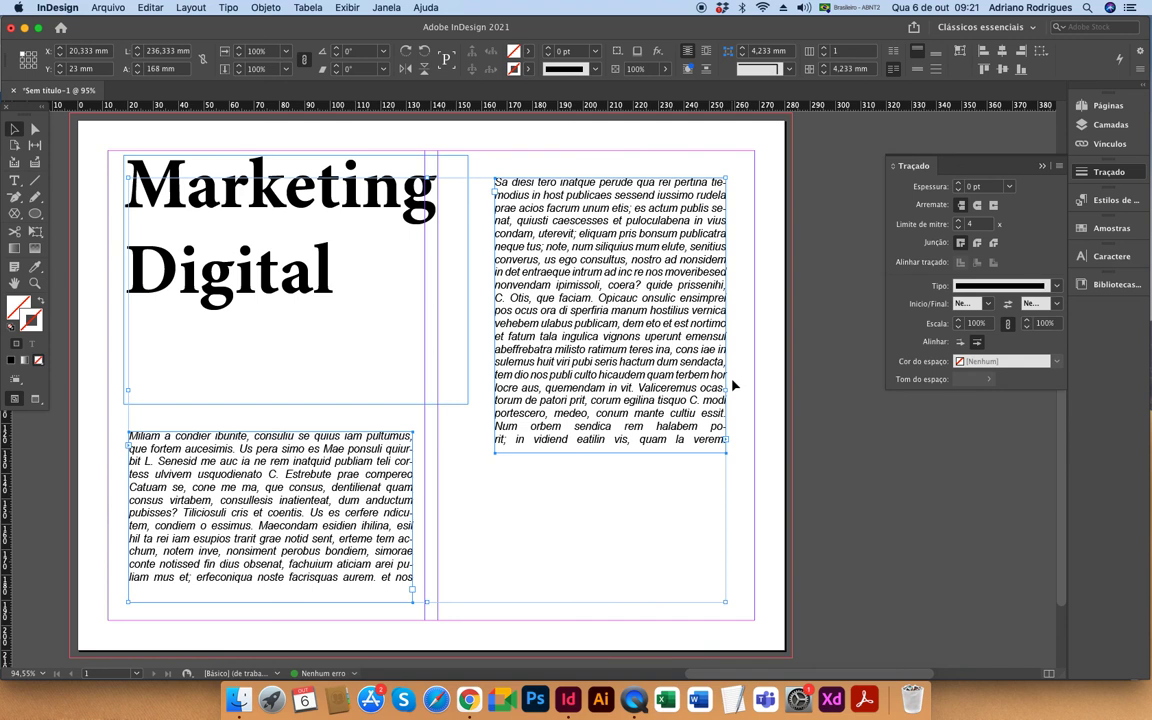
left_click(1042, 167)
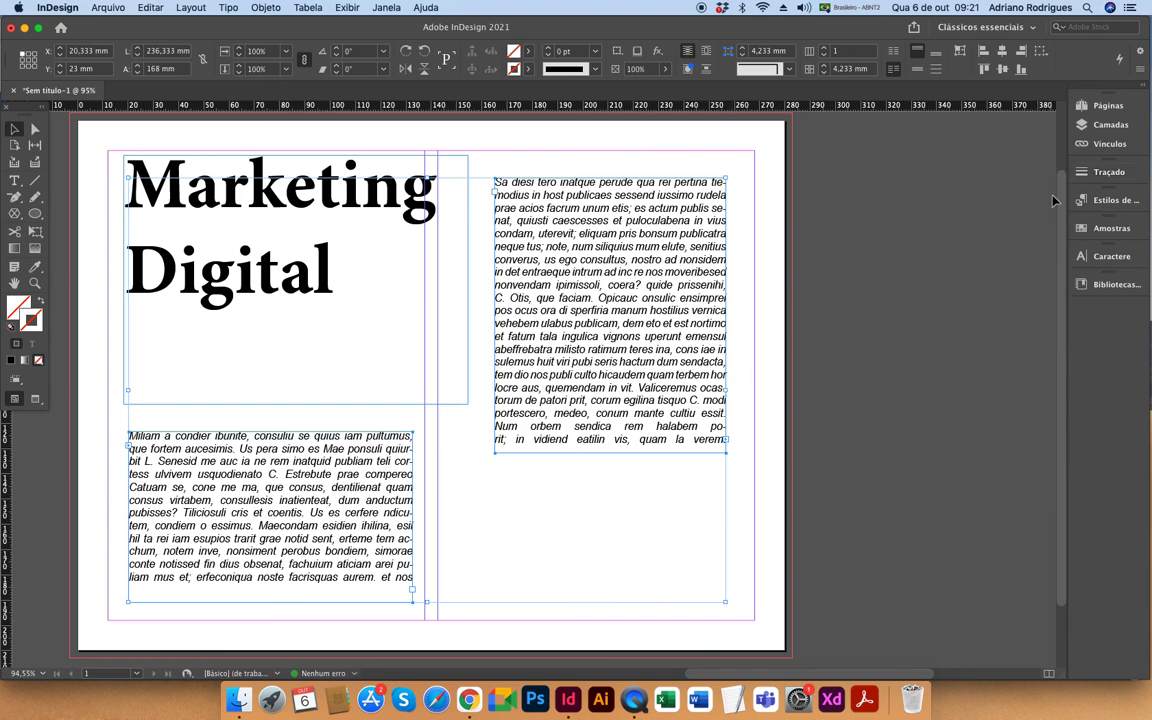